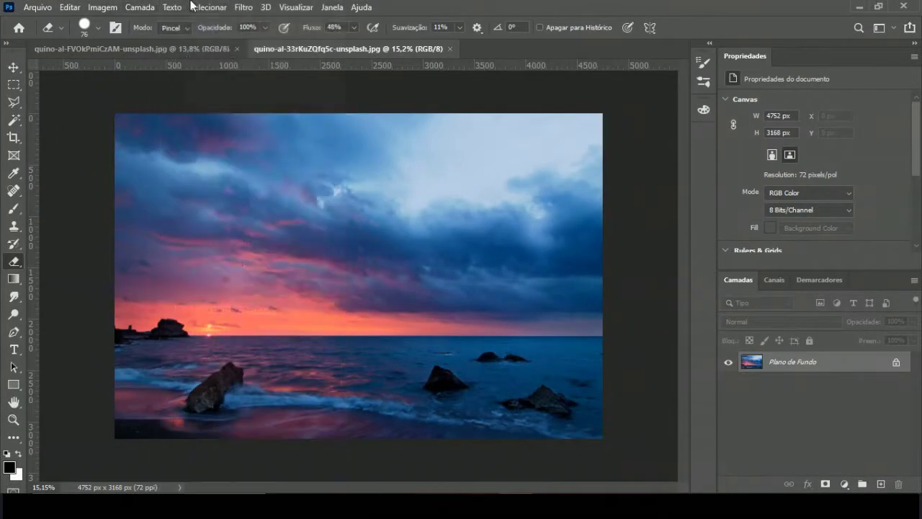
Marquee-select the sunset sky and drag it into the seascape document.
key(m)
mouse_move(116, 113)
mouse_down()
mouse_move(571, 347)
mouse_move(621, 346)
mouse_up()
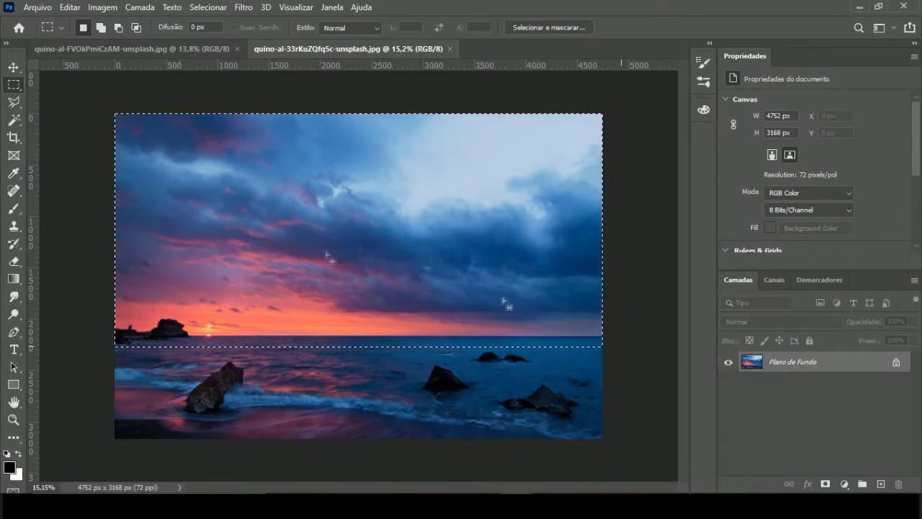
click(125, 48)
click(378, 48)
key(v)
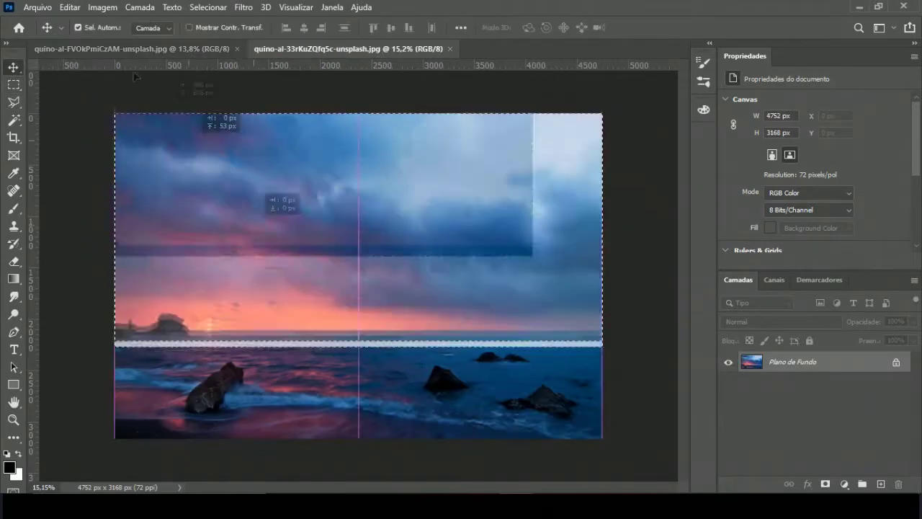
drag(324, 252, 125, 48)
mouse_move(433, 216)
mouse_down()
mouse_move(567, 312)
mouse_move(628, 340)
mouse_up()
Squash the pasted sky layer so it ends at the horizon, and commit the transform.
key(ctrl+t)
drag(351, 338, 351, 331)
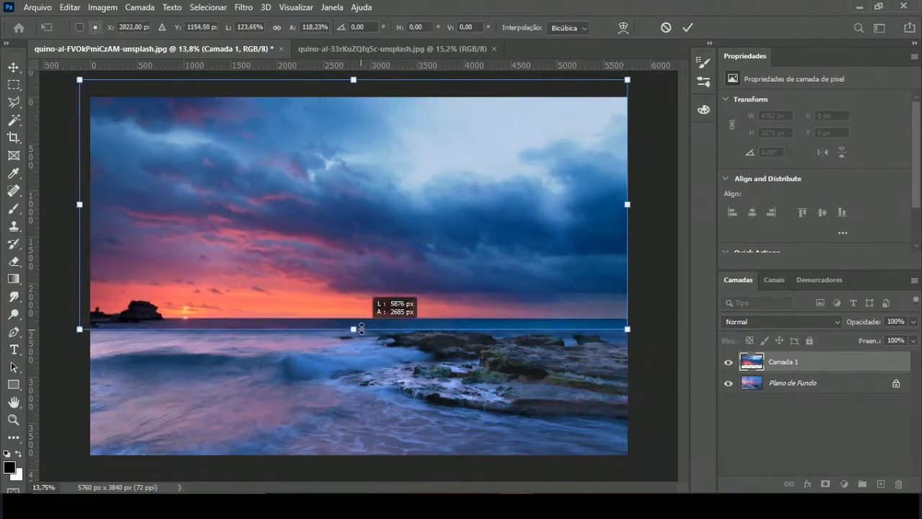
key(Return)
click(781, 322)
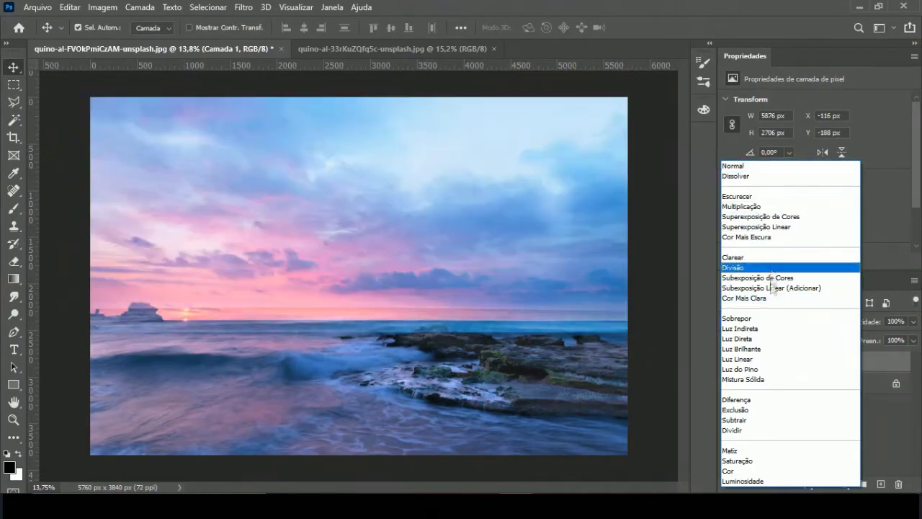
Set the sky layer to Multiplicação at 100% opacity and add a layer mask.
click(742, 206)
click(912, 321)
drag(888, 337, 915, 341)
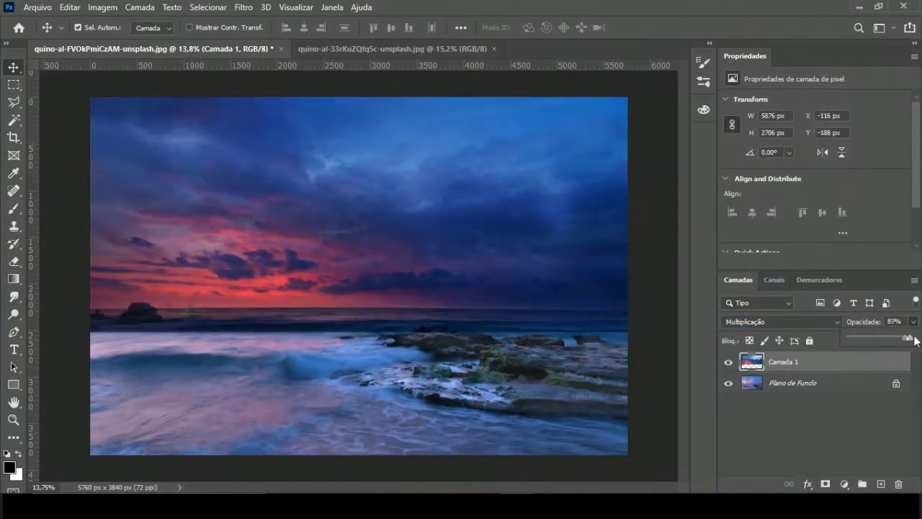
scroll(99, 353, up, 3)
click(825, 483)
scroll(360, 288, down, 2)
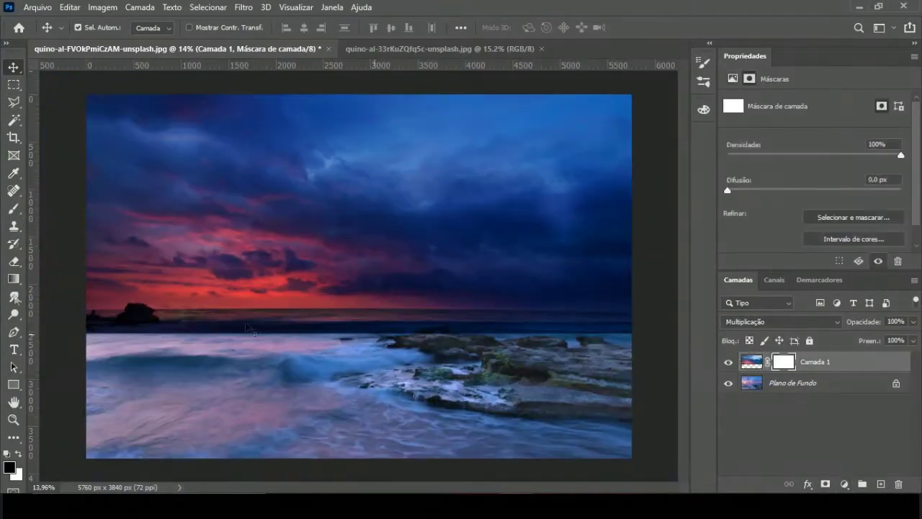
Pan along the horizon and confirm the sky layer stays on Multiplicação.
key(b)
scroll(245, 364, up, 3)
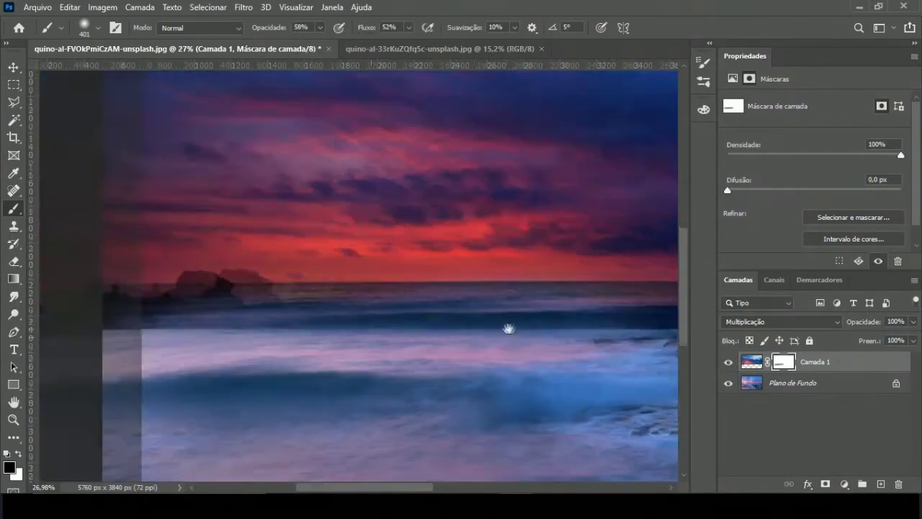
drag(67, 317, 203, 309)
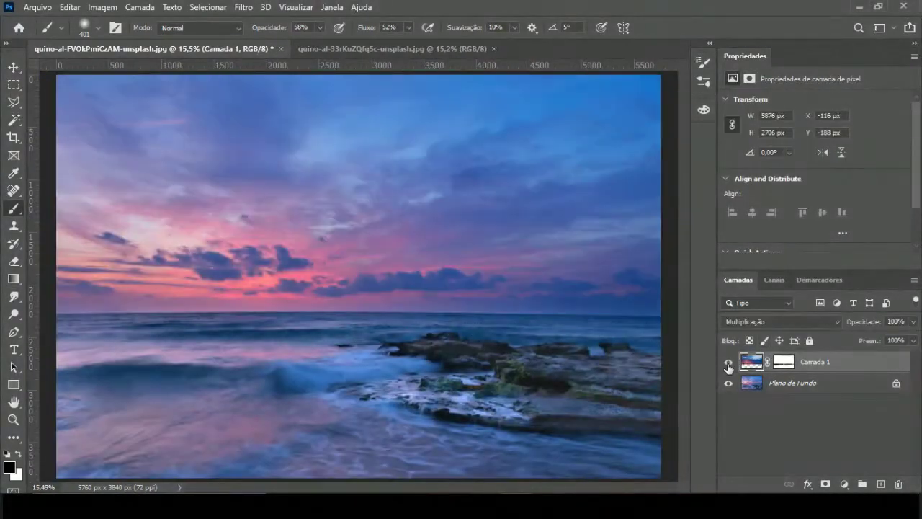
click(781, 321)
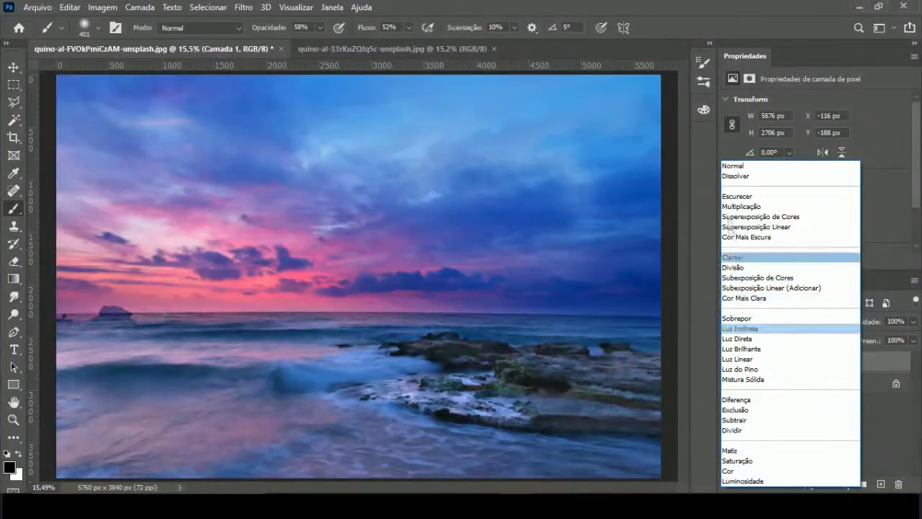
click(741, 206)
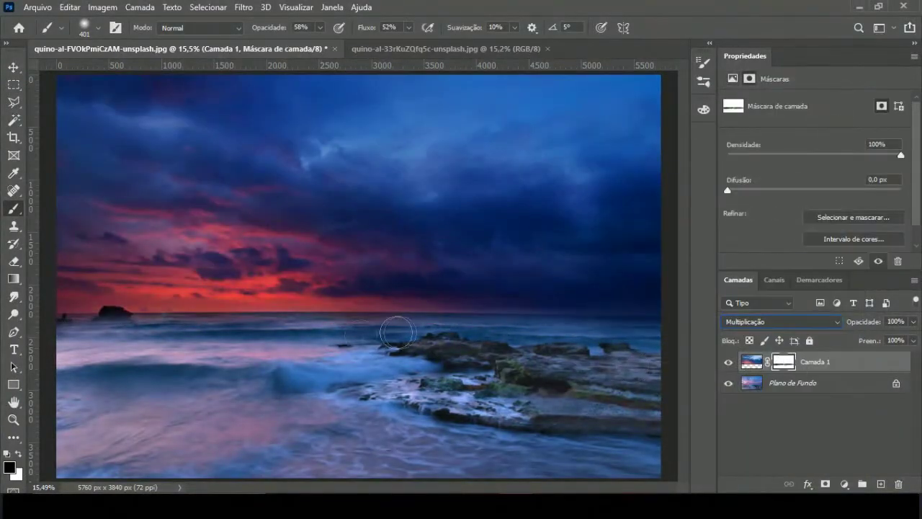
scroll(80, 352, up, 3)
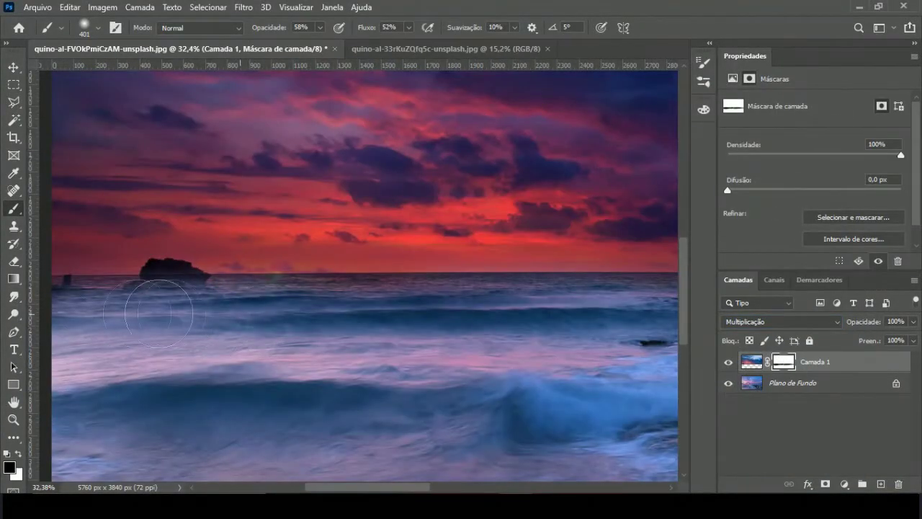
scroll(115, 300, up, 2)
Paint white with a 91 px brush to restore the sky over the horizon rock.
click(319, 27)
click(18, 453)
click(98, 27)
drag(118, 71, 108, 71)
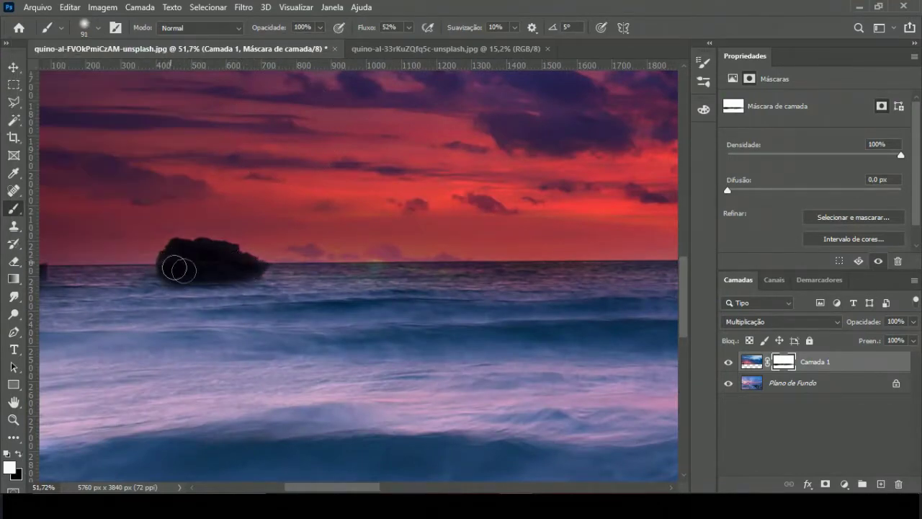
scroll(273, 286, down, 2)
drag(273, 286, 91, 303)
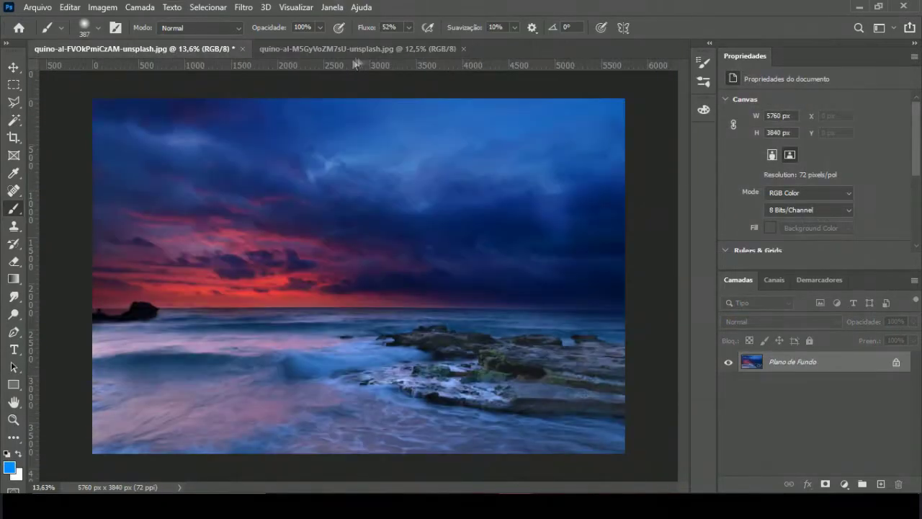
Select the rocky sea strip in the stormy photo and move it into the composite.
click(357, 49)
key(m)
drag(116, 372, 505, 422)
drag(115, 360, 602, 438)
key(v)
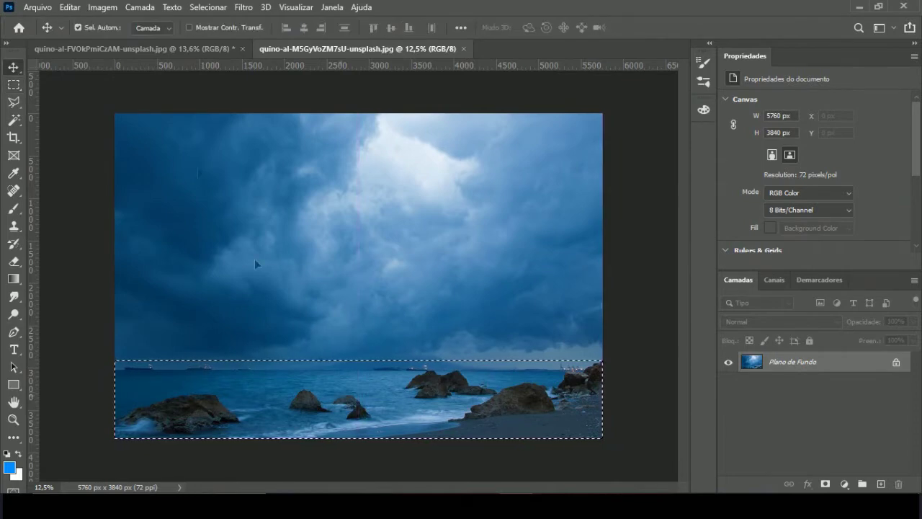
drag(360, 400, 394, 411)
Scale the rocky strip to cover the sea down to the image bottom, leaving Normal blending.
key(ctrl+t)
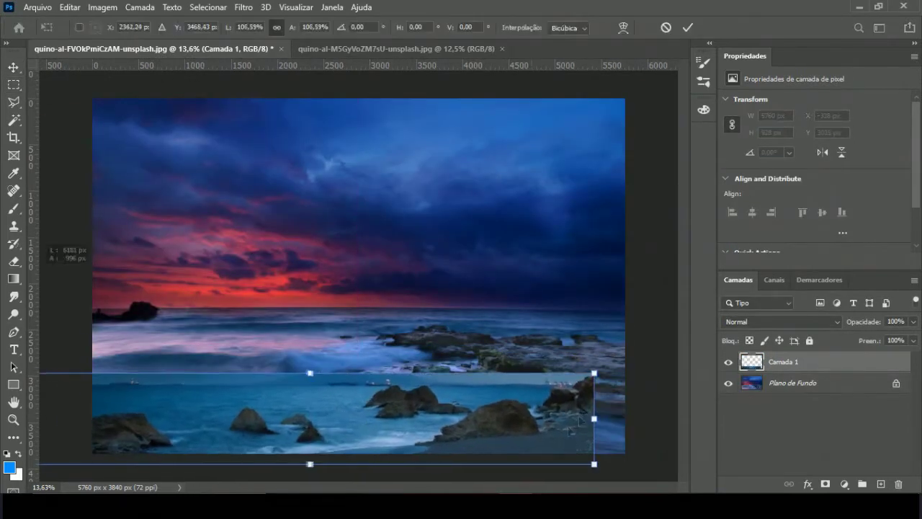
drag(62, 376, 37, 354)
drag(517, 417, 517, 375)
drag(294, 420, 294, 453)
key(Return)
click(781, 322)
key(Escape)
Tint the strip bluer with a clipped Color Balance, then add a mask to the strip.
click(845, 483)
click(805, 340)
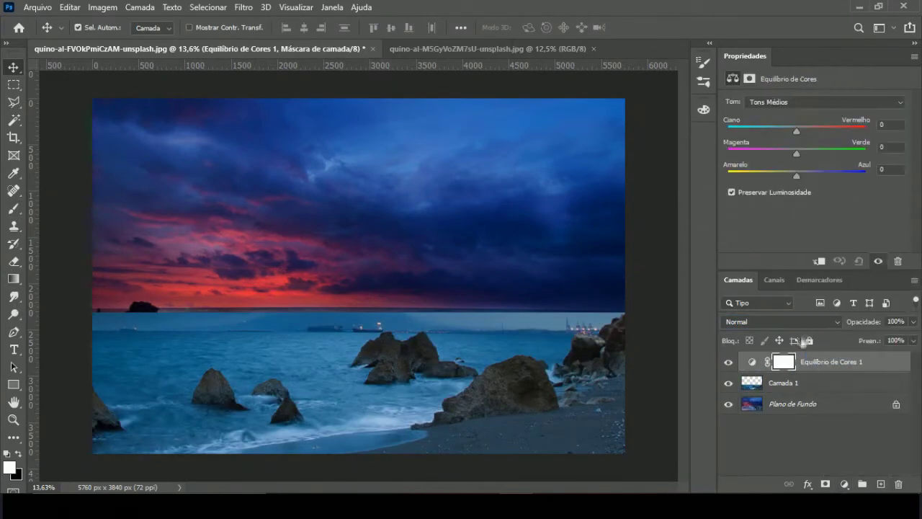
drag(795, 174, 843, 186)
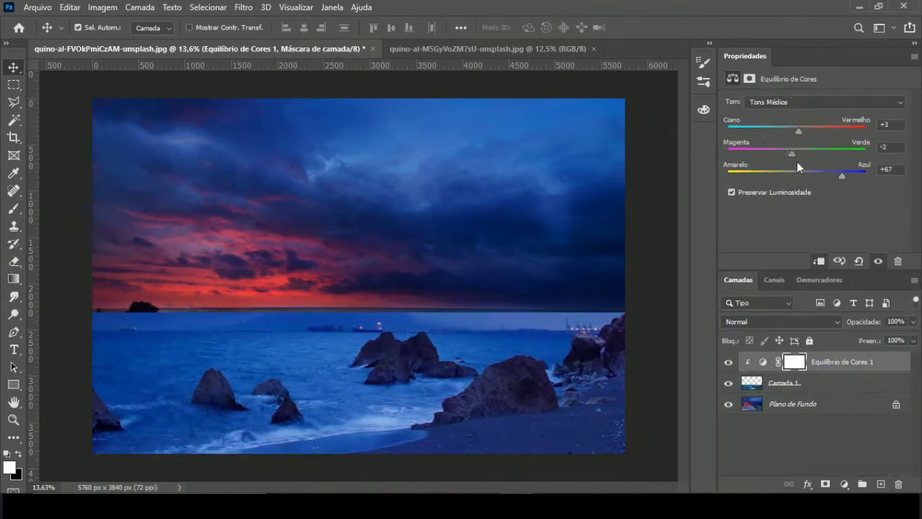
click(13, 208)
click(785, 383)
click(825, 483)
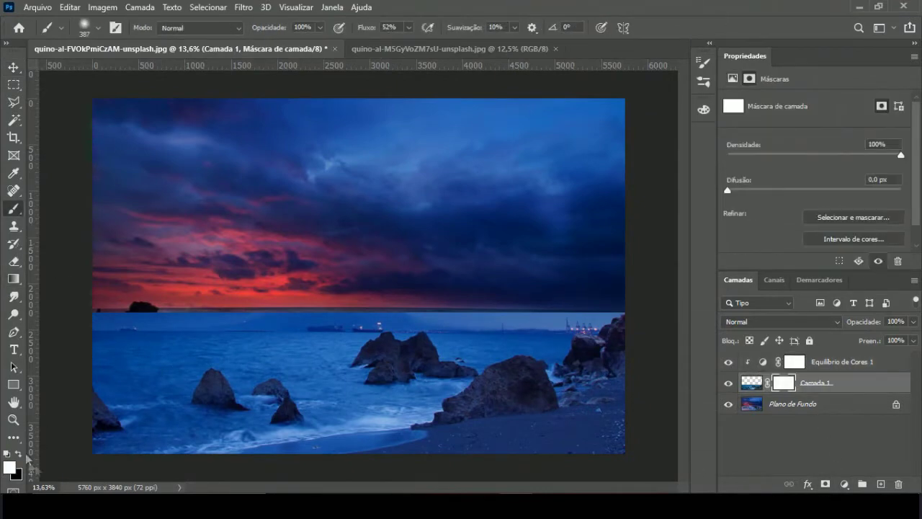
Mask the strip's left side, top edge and rocks into the horizon, revealing the right-edge rocks.
key(x)
drag(222, 347, 58, 329)
key(ctrl+plus)
key(ctrl+plus)
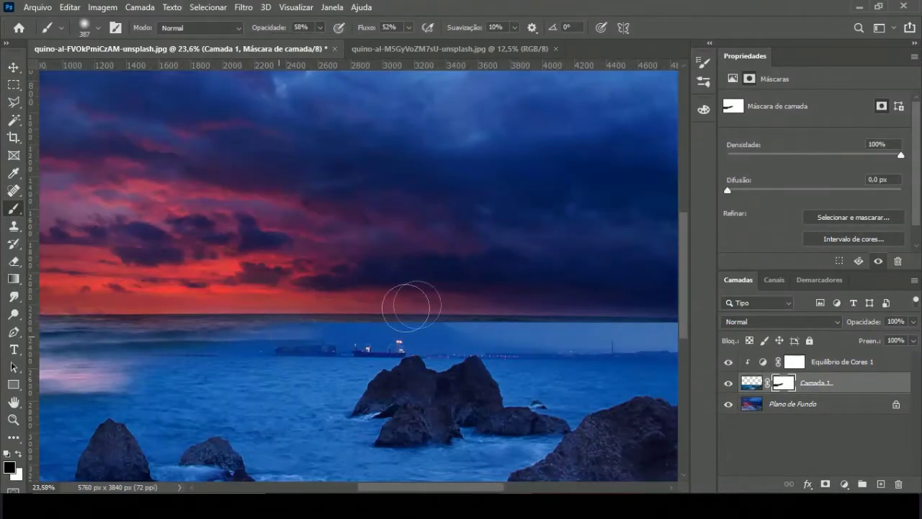
drag(374, 344, 267, 351)
mouse_move(490, 350)
mouse_down()
mouse_move(617, 319)
mouse_move(576, 370)
mouse_up()
scroll(577, 370, up, 3)
scroll(576, 358, down, 5)
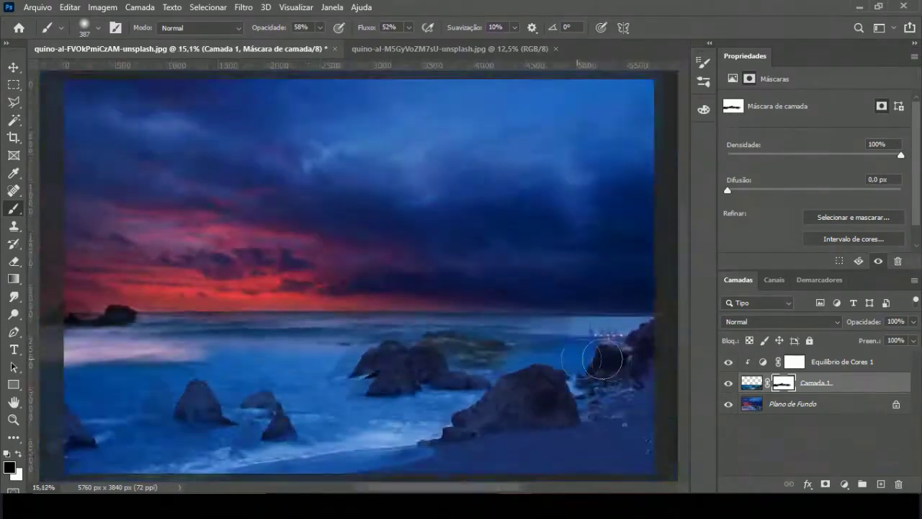
scroll(437, 292, up, 3)
drag(568, 306, 446, 346)
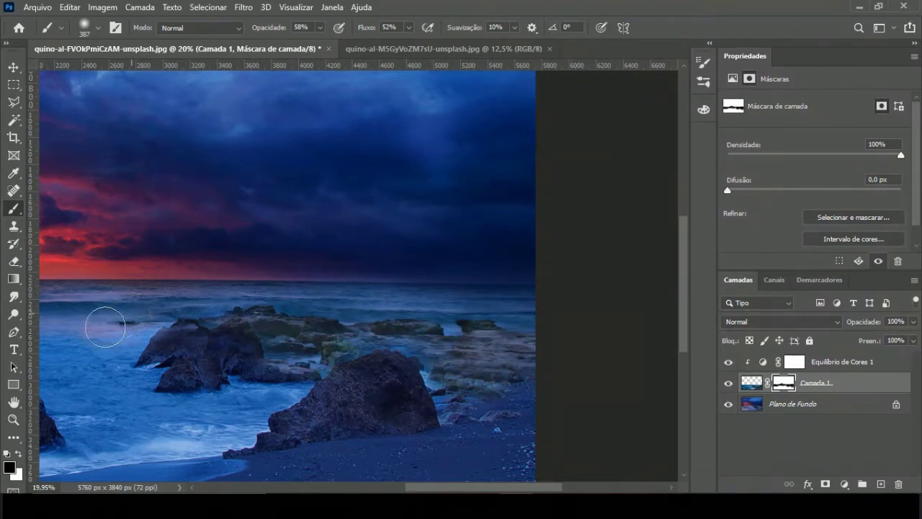
Reveal the original rocks and water on the right and blend into the lower-right beach.
scroll(156, 288, down, 2)
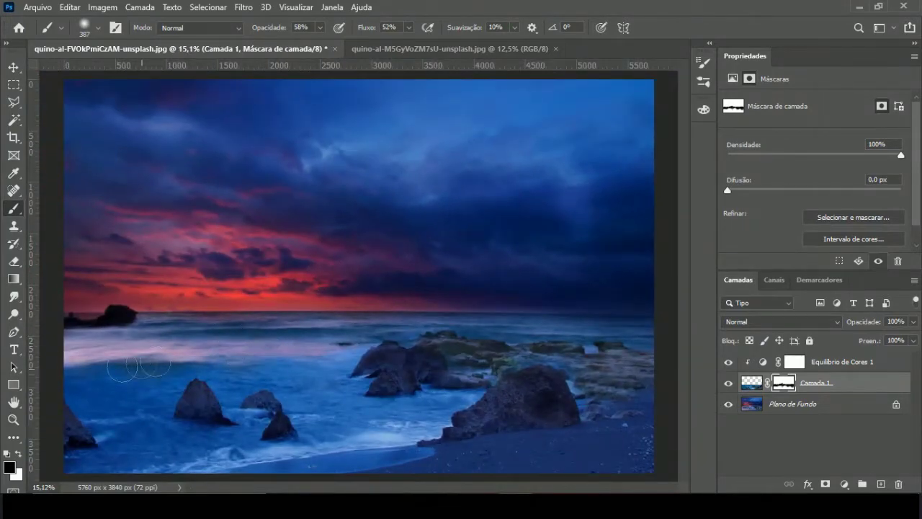
scroll(141, 372, down, 2)
scroll(545, 386, up, 1)
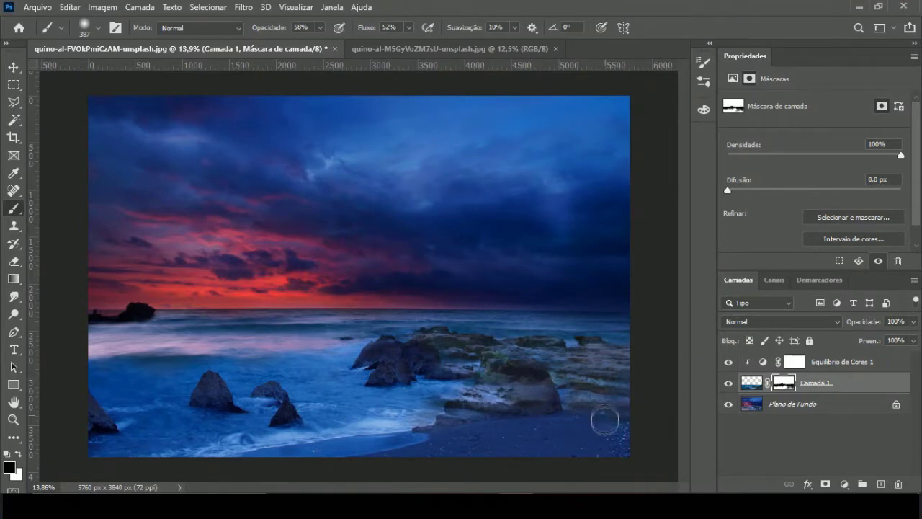
scroll(603, 416, up, 3)
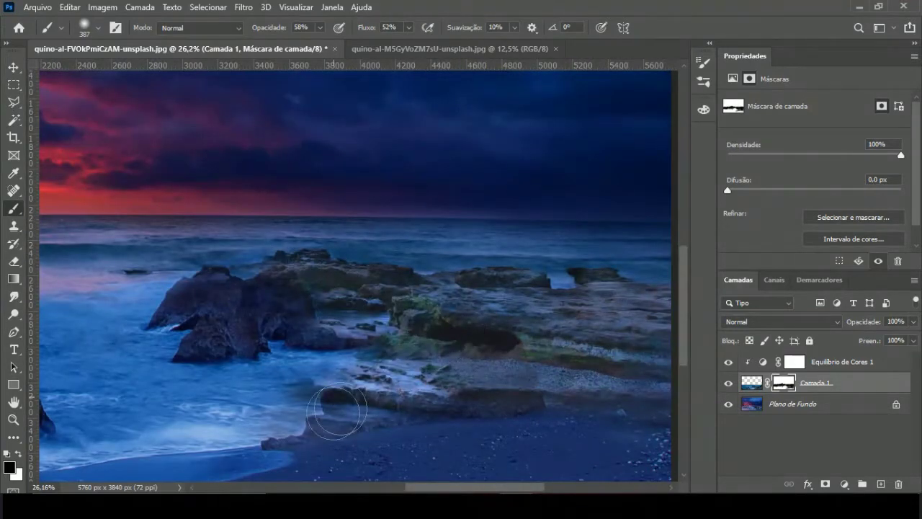
drag(330, 413, 368, 395)
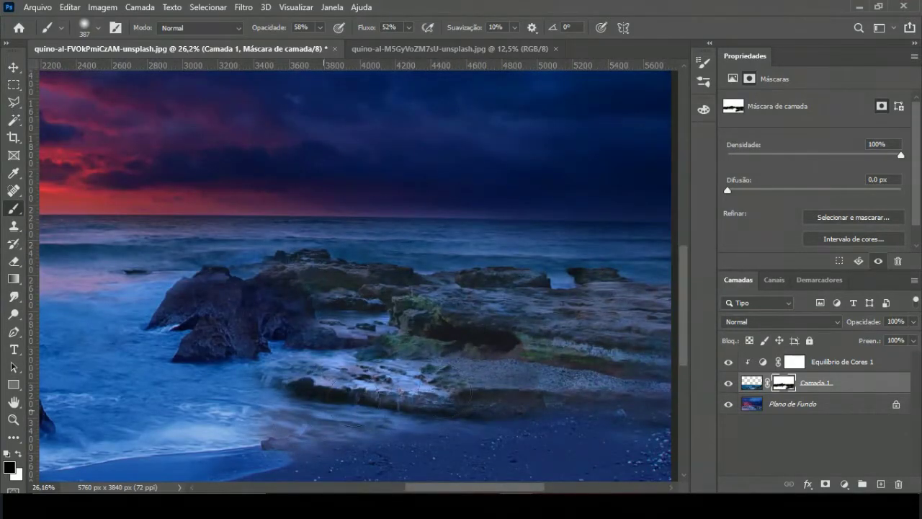
scroll(431, 378, down, 3)
scroll(547, 404, up, 2)
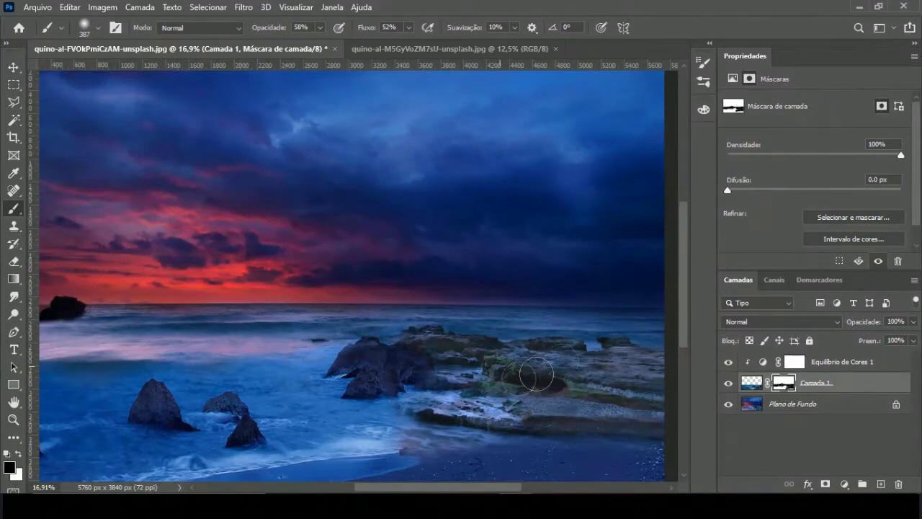
scroll(389, 437, down, 2)
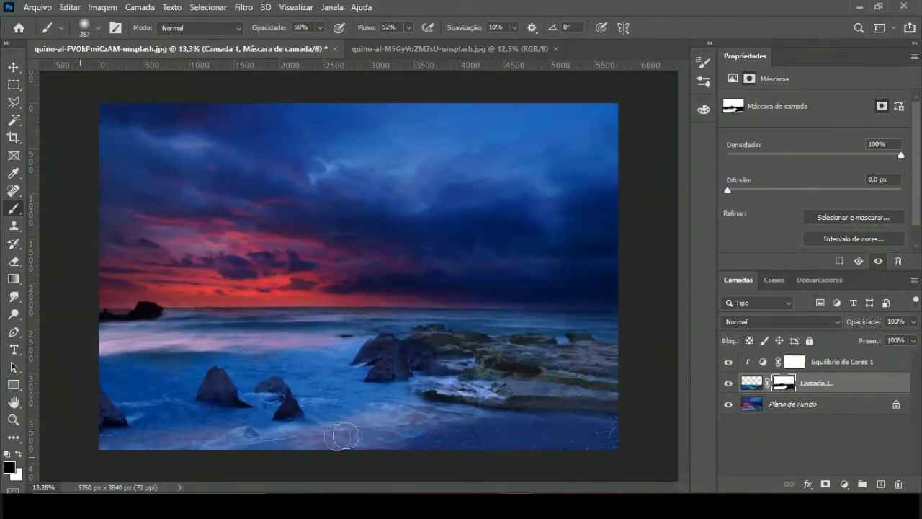
drag(406, 446, 455, 490)
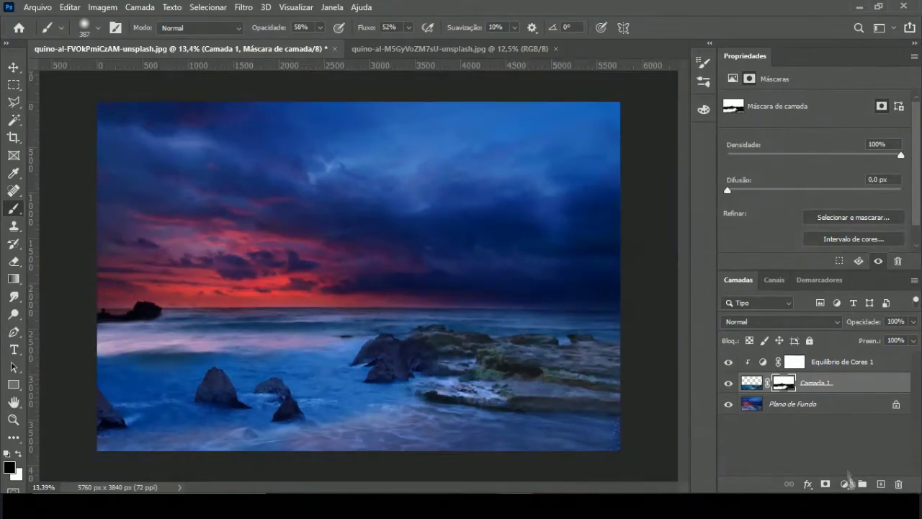
click(844, 484)
click(793, 361)
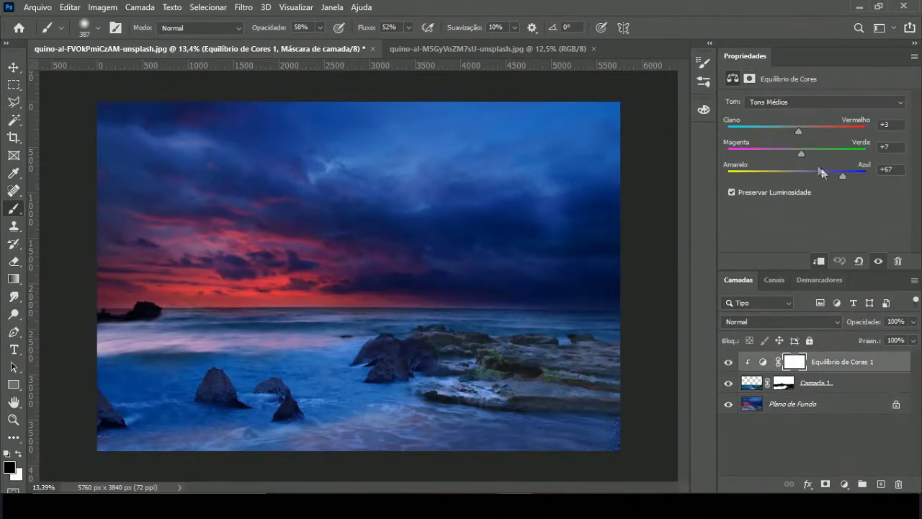
Shift the first Color Balance further toward cyan and blue.
drag(841, 176, 847, 176)
drag(798, 131, 762, 131)
drag(811, 153, 753, 131)
click(814, 383)
Add a Color Balance below Camada 1 with midtones Cyan -38, Magenta -42, Blue +54.
click(844, 484)
click(843, 360)
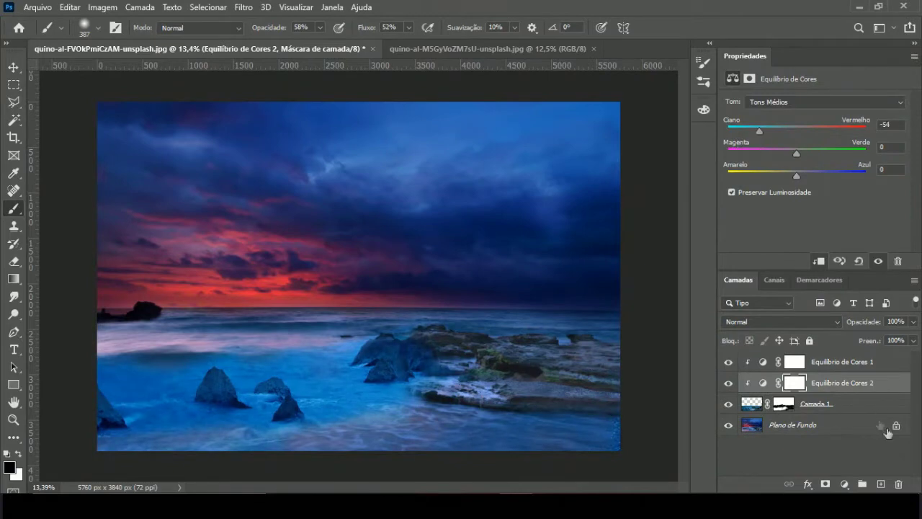
drag(887, 432, 787, 391)
mouse_move(796, 175)
mouse_down()
mouse_move(833, 176)
mouse_move(789, 154)
mouse_up()
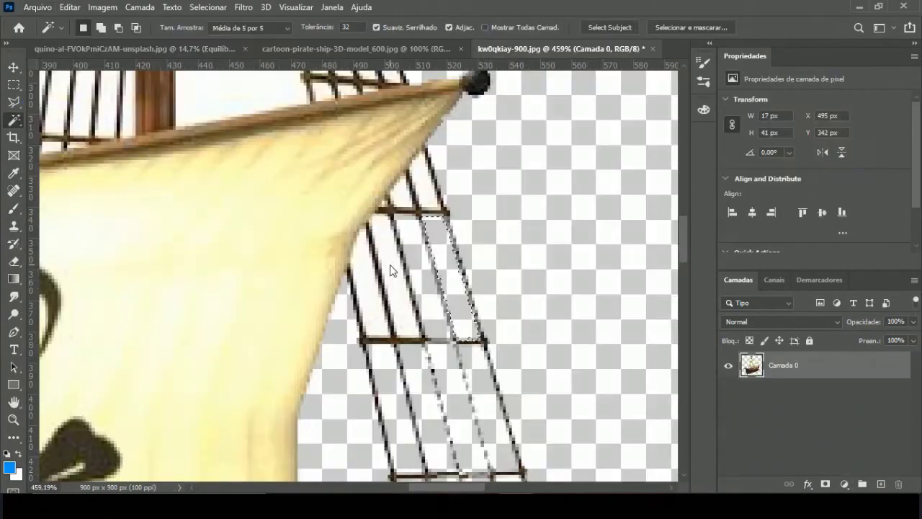
click(383, 259)
scroll(404, 190, down, 3)
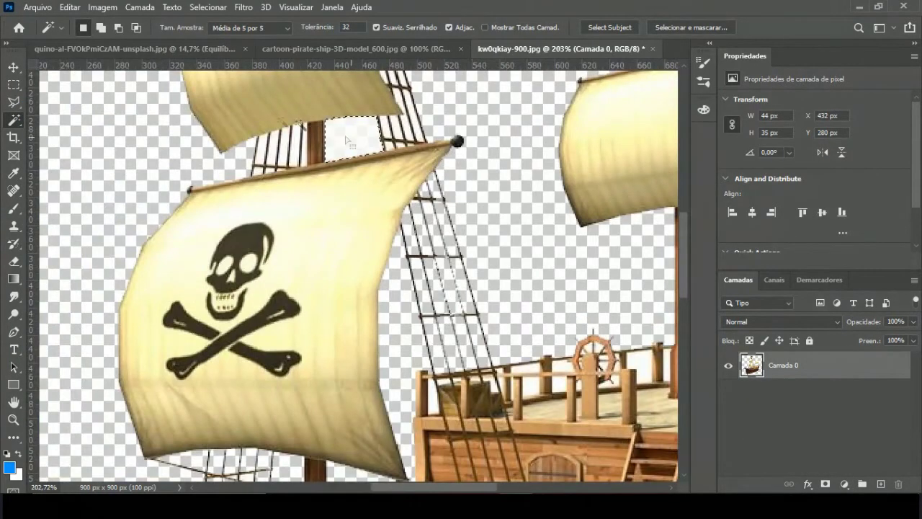
Magic-wand and delete the white gaps in the ship's rigging.
scroll(354, 144, up, 5)
click(264, 204)
click(293, 210)
key(Delete)
click(350, 208)
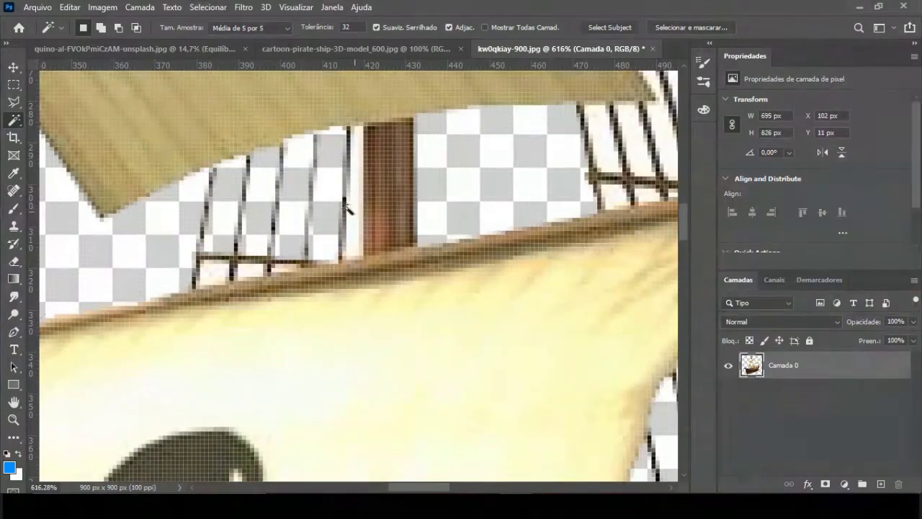
click(231, 273)
Delete the white strip on the deck and the white rail cells around the wheel.
scroll(231, 274, down, 3)
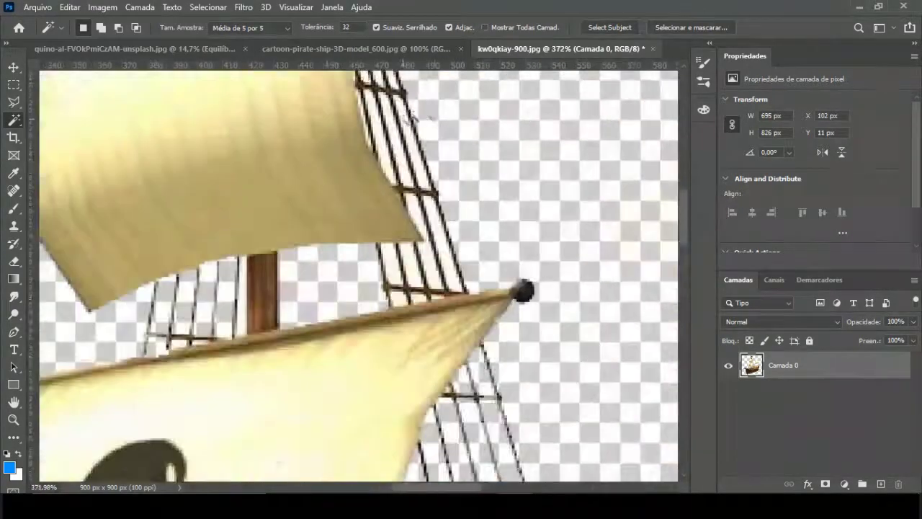
scroll(373, 205, up, 4)
scroll(370, 185, down, 2)
scroll(370, 185, down, 2)
scroll(143, 391, up, 3)
click(143, 391)
key(Delete)
click(330, 317)
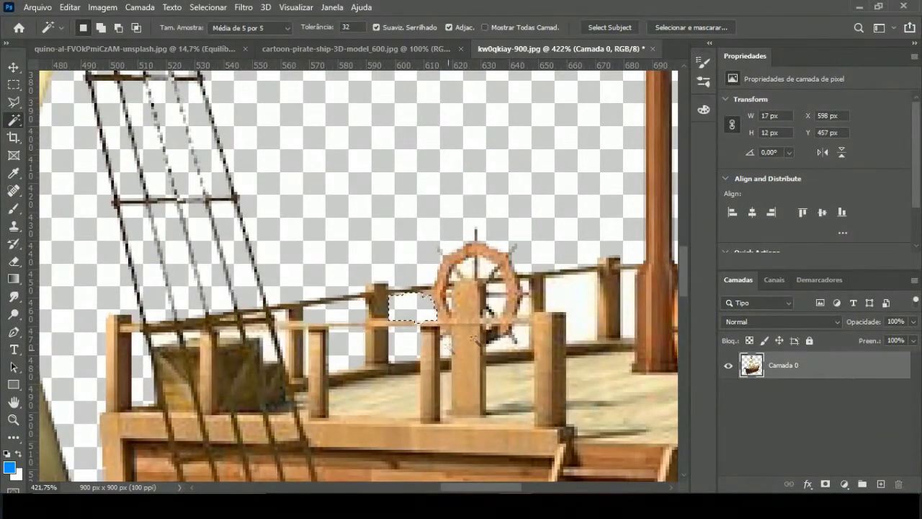
key(Delete)
click(562, 298)
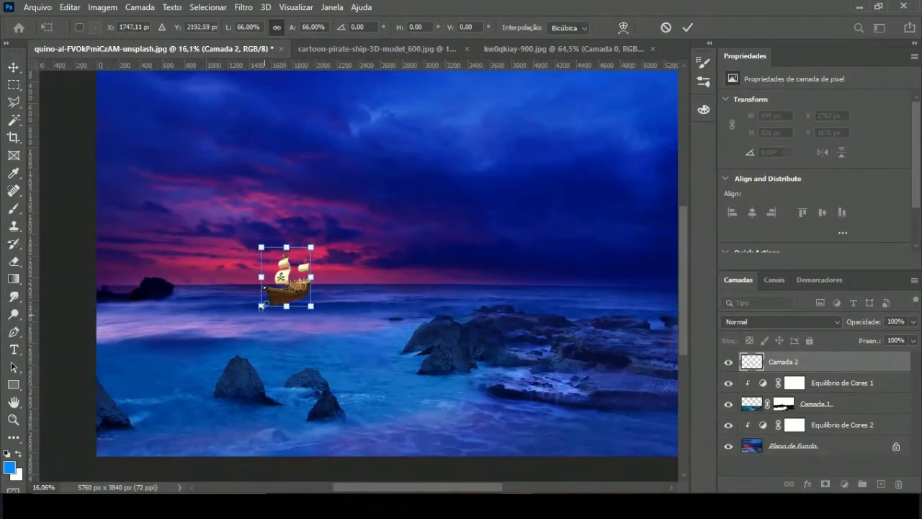
Enlarge the pirate ship and set it on the sea left of centre.
drag(187, 333, 223, 278)
drag(274, 237, 274, 279)
mouse_move(330, 319)
mouse_down()
mouse_move(311, 318)
mouse_move(325, 310)
mouse_up()
key(Return)
Distort the ship's corners so it tilts into perspective above the horizon.
key(ctrl+t)
right_click(319, 243)
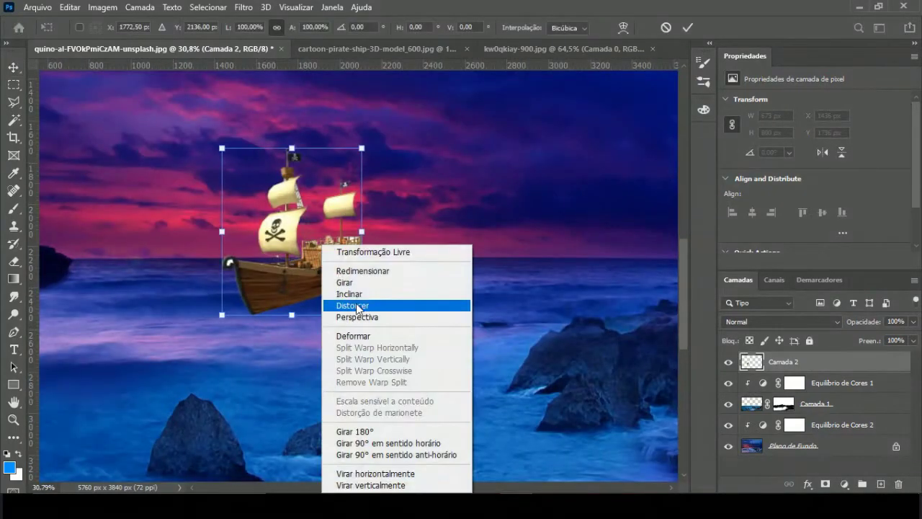
click(340, 302)
drag(368, 231, 368, 245)
drag(222, 315, 216, 300)
drag(368, 162, 356, 150)
drag(374, 340, 375, 325)
key(Return)
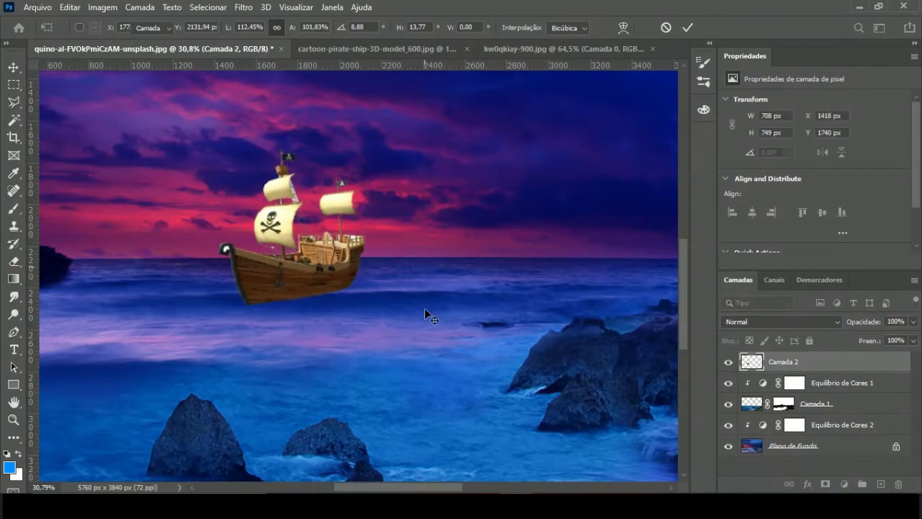
scroll(370, 298, down, 5)
scroll(370, 297, up, 10)
Select the white speck on the ship's bow with the Magic Wand and adjust the Brush settings.
click(14, 120)
scroll(214, 209, up, 5)
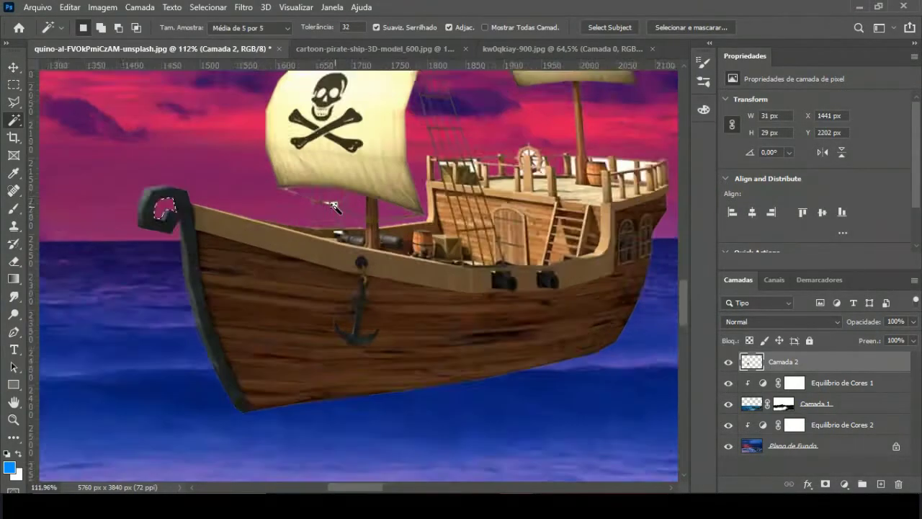
scroll(216, 216, up, 6)
click(319, 242)
scroll(286, 242, up, 3)
key(b)
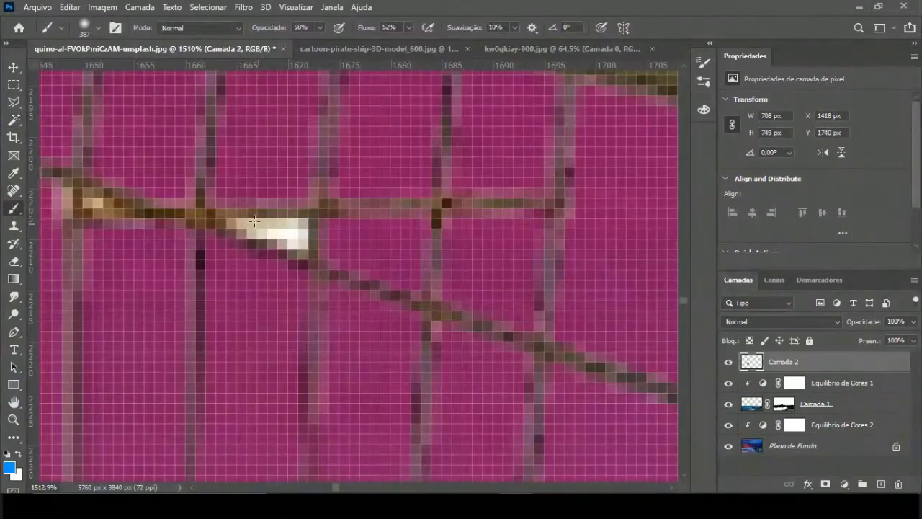
click(87, 29)
scroll(297, 235, down, 2)
scroll(297, 236, down, 2)
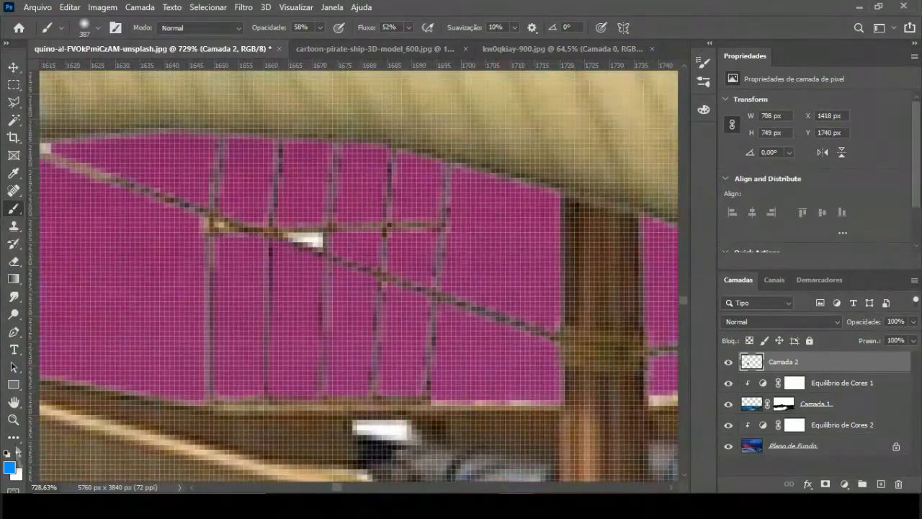
scroll(227, 232, up, 3)
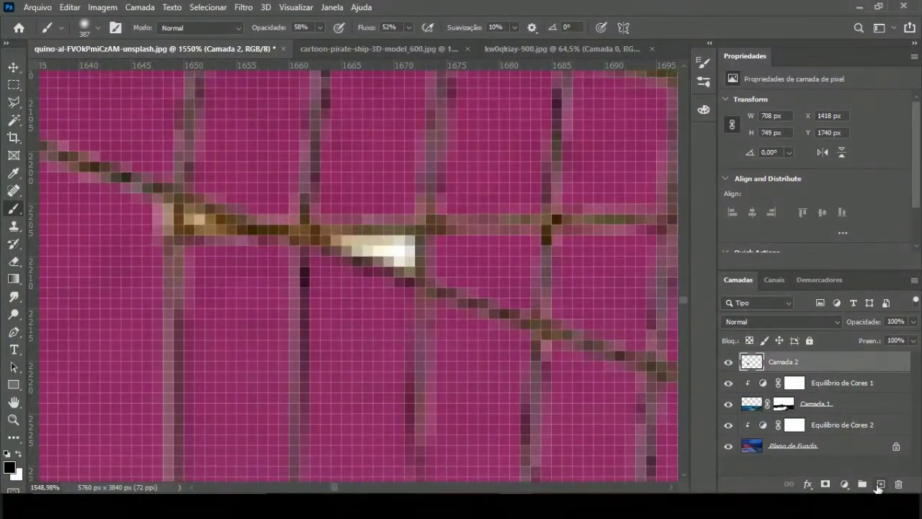
Add a layer mask to the ship layer and paint out the bright rigging pixels with a smaller brush.
click(825, 483)
click(98, 28)
scroll(360, 267, down, 3)
scroll(360, 267, down, 2)
click(98, 27)
scroll(360, 257, up, 3)
scroll(360, 257, up, 3)
click(98, 27)
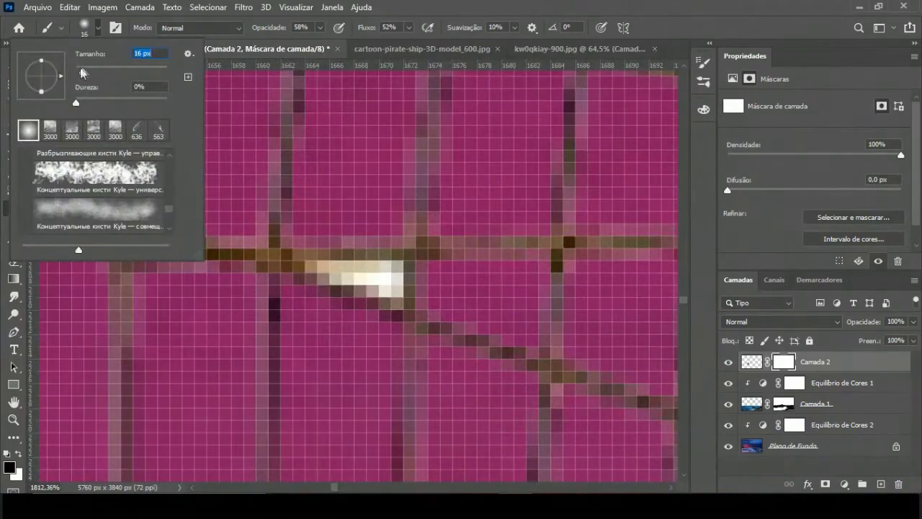
drag(338, 274, 403, 295)
scroll(506, 293, down, 5)
scroll(506, 293, up, 3)
scroll(506, 293, up, 2)
Outline three white rigging gaps with the Polygonal Lasso and clear their white fill.
key(w)
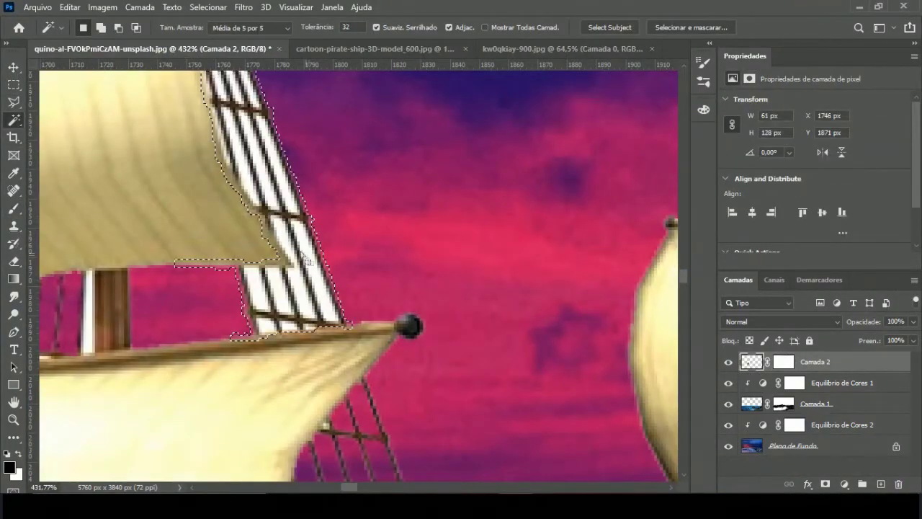
key(l)
scroll(344, 288, up, 2)
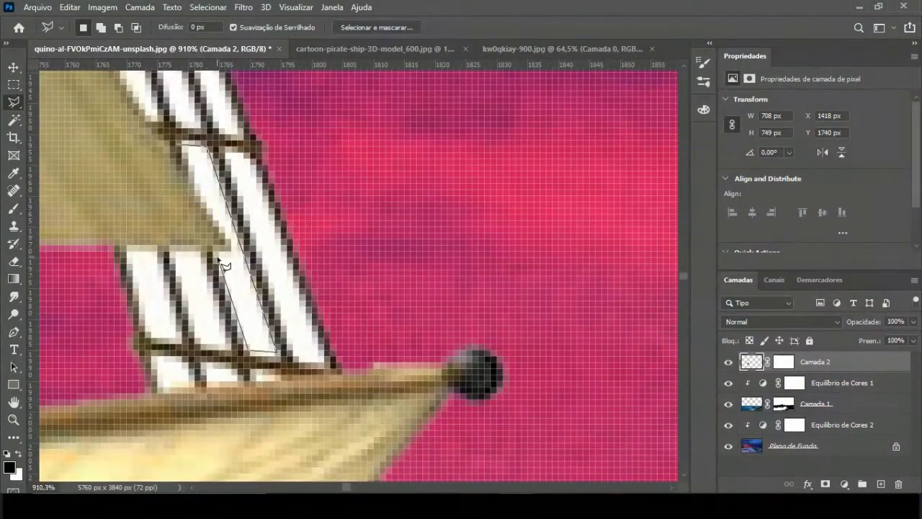
click(230, 160)
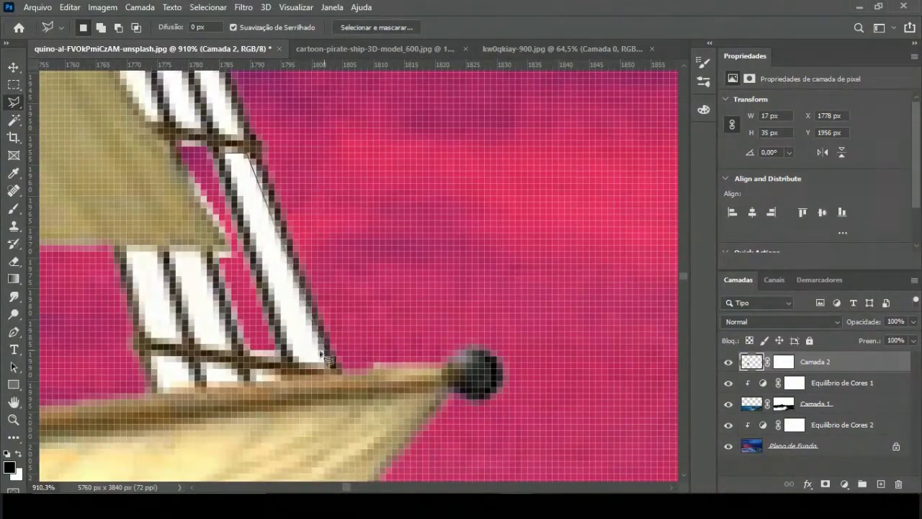
key(ctrl+z)
click(172, 250)
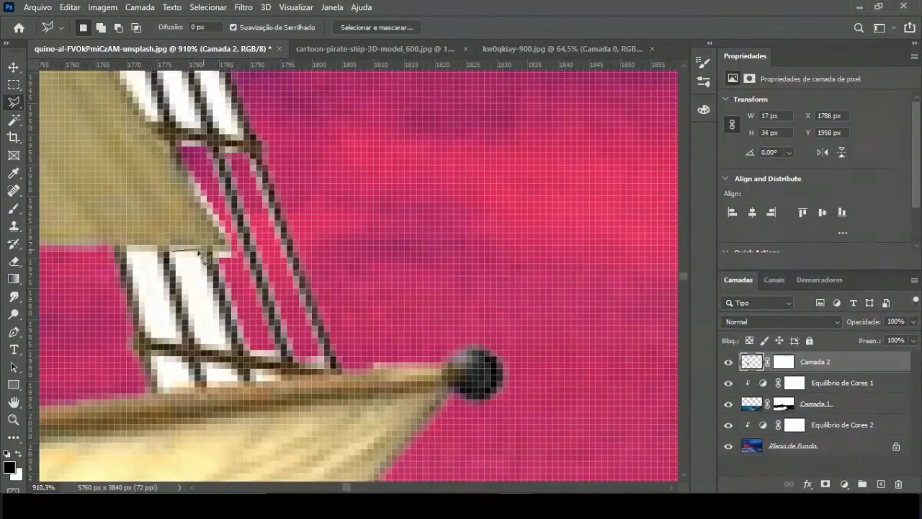
key(ctrl+z)
click(129, 250)
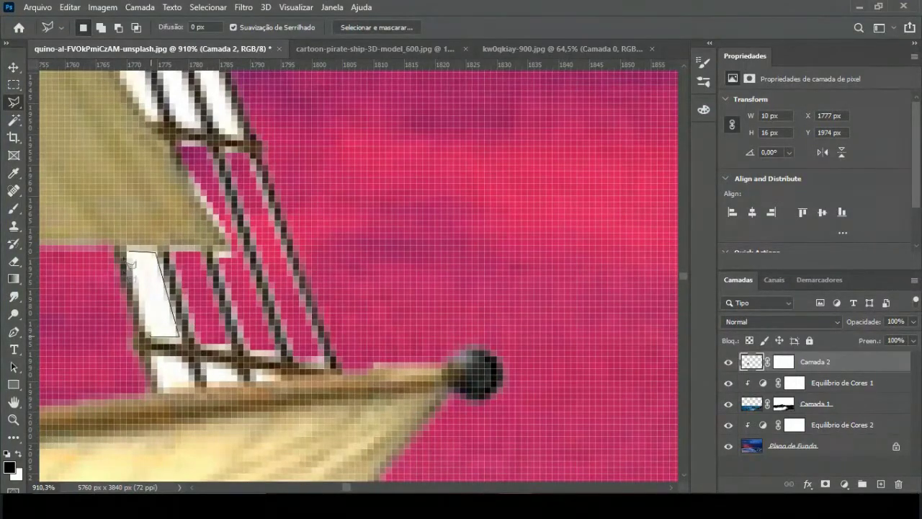
key(ctrl+z)
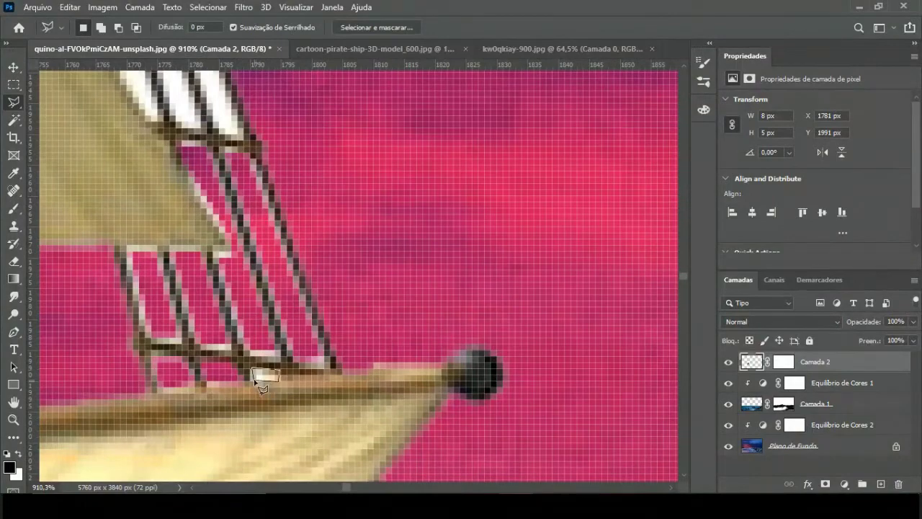
scroll(261, 386, down, 3)
scroll(264, 266, up, 3)
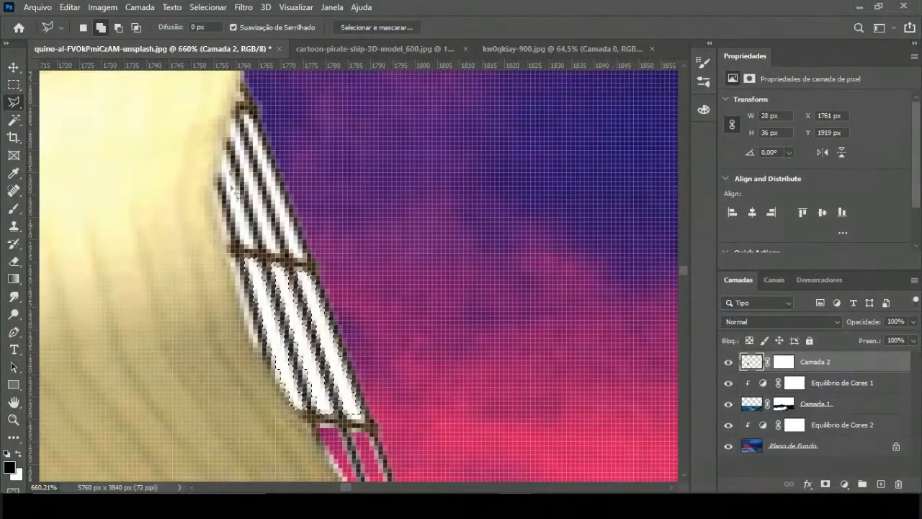
Outline the upper rigging stripes and the gap below the mast top with the Polygonal Lasso.
click(224, 154)
double_click(245, 121)
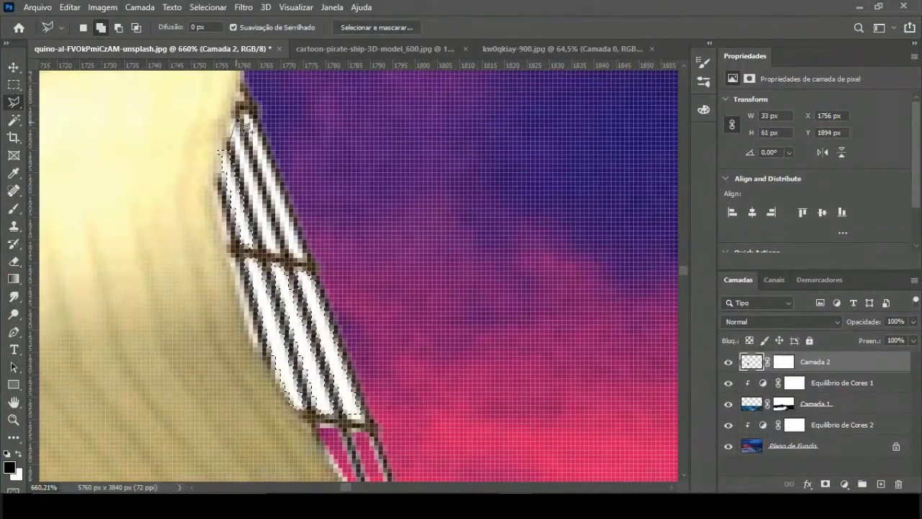
click(278, 255)
double_click(244, 97)
scroll(414, 181, down, 3)
scroll(414, 180, down, 2)
scroll(364, 317, up, 5)
click(363, 317)
scroll(363, 317, down, 2)
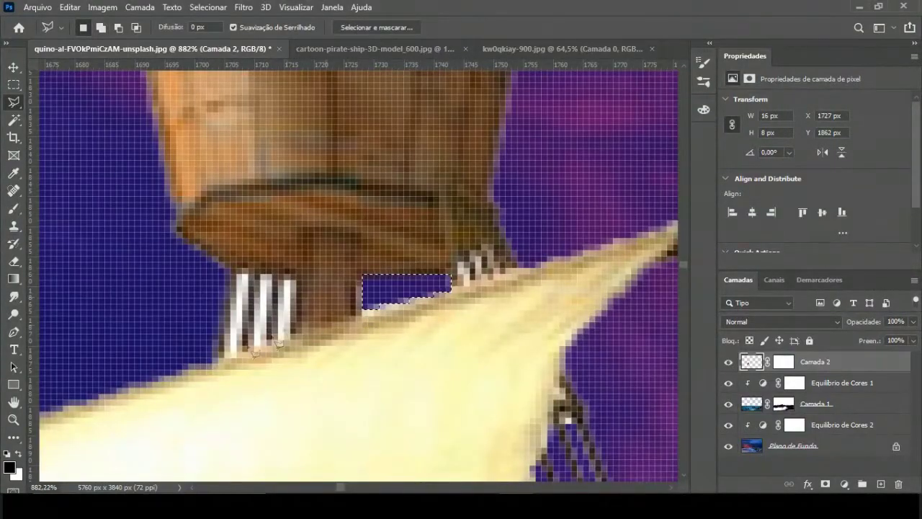
scroll(324, 303, down, 2)
scroll(241, 278, up, 4)
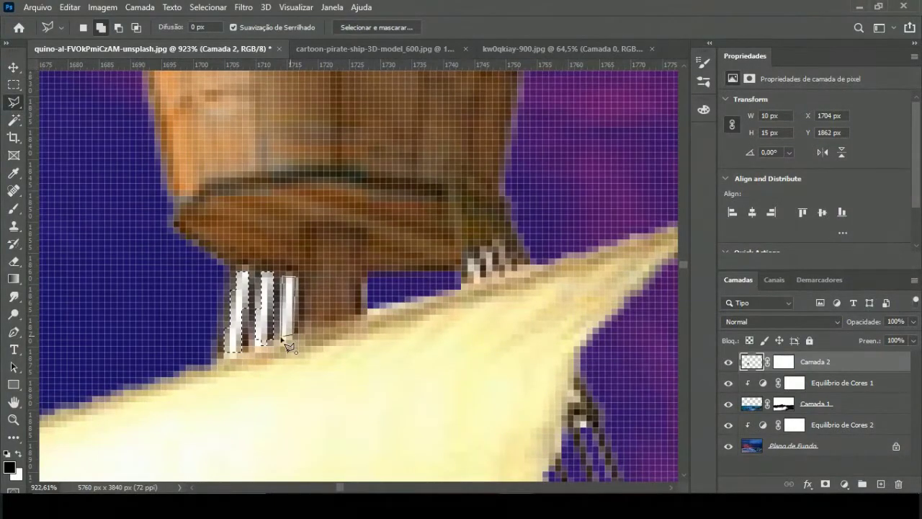
scroll(389, 299, down, 5)
scroll(389, 324, up, 4)
Copy a small rectangular selection to a new layer.
key(shift+l)
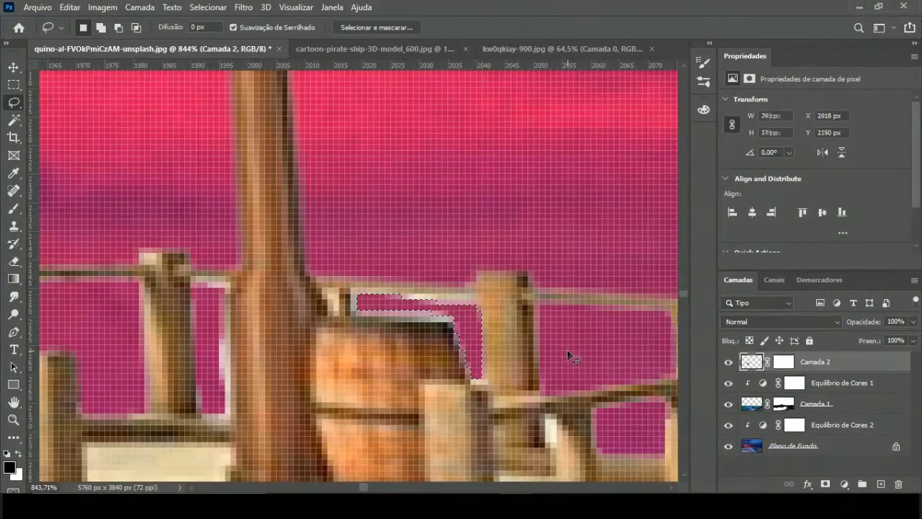
scroll(444, 367, down, 1)
key(shift+w)
scroll(429, 394, up, 1)
scroll(424, 375, down, 1)
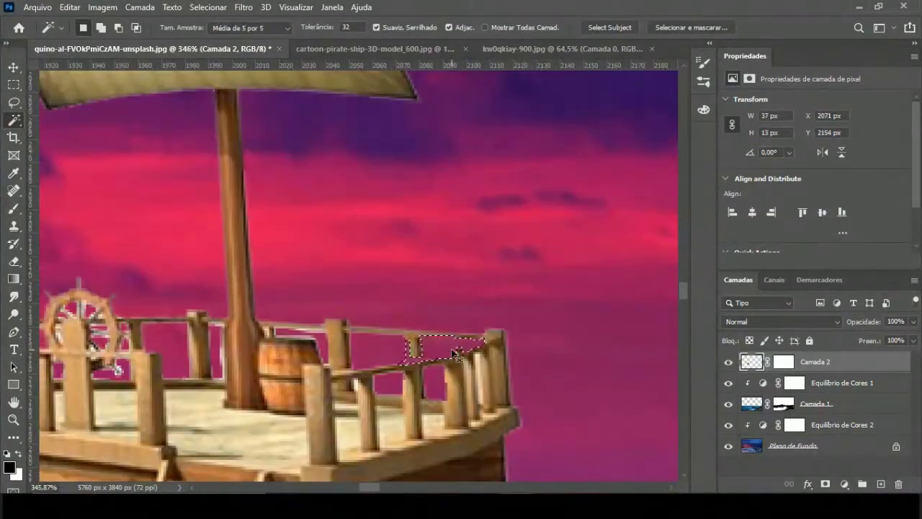
scroll(375, 403, up, 3)
click(13, 84)
key(ctrl+j)
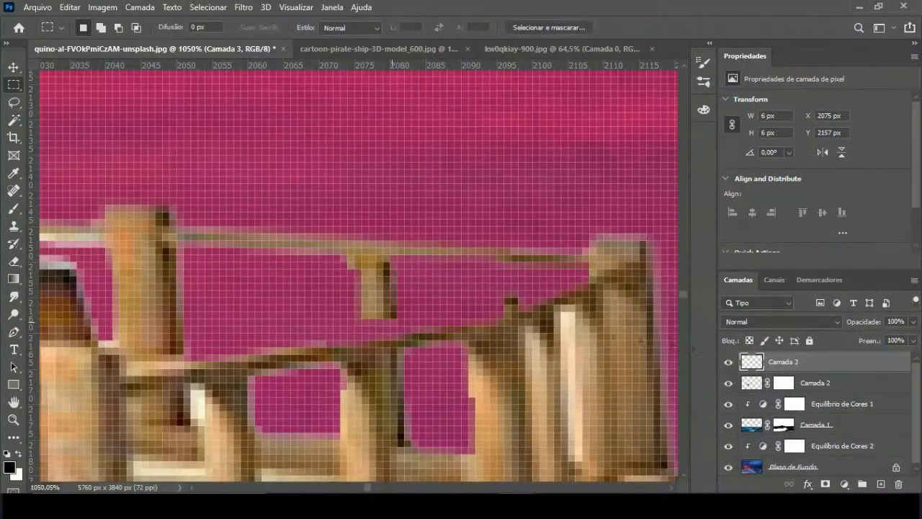
Delete the extra Camada 3 layer from the Layers panel.
key(v)
drag(814, 361, 827, 379)
right_click(827, 379)
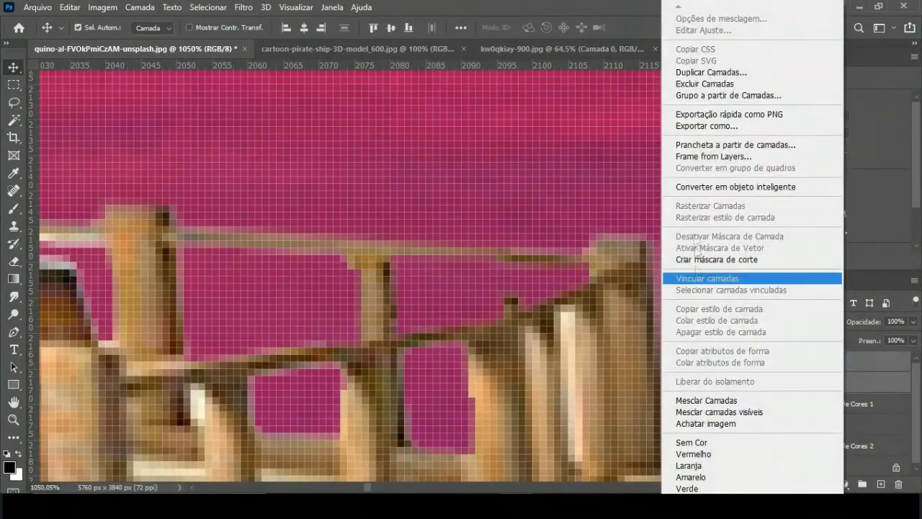
click(720, 276)
scroll(389, 368, down, 10)
scroll(193, 393, down, 1)
scroll(193, 392, down, 1)
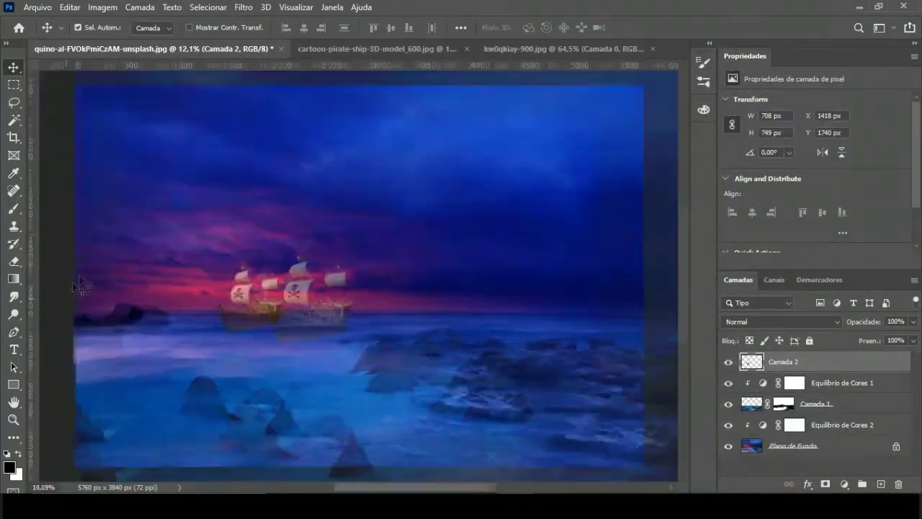
Add a layer mask to the ship layer and set the Brush to 100 px.
click(825, 483)
key(b)
scroll(217, 360, up, 2)
scroll(216, 360, up, 1)
click(92, 29)
text(100)
key(Return)
Paint along the hull bottom and edge to fade it into the sea, then start enlarging the hooded figure.
drag(332, 363, 468, 350)
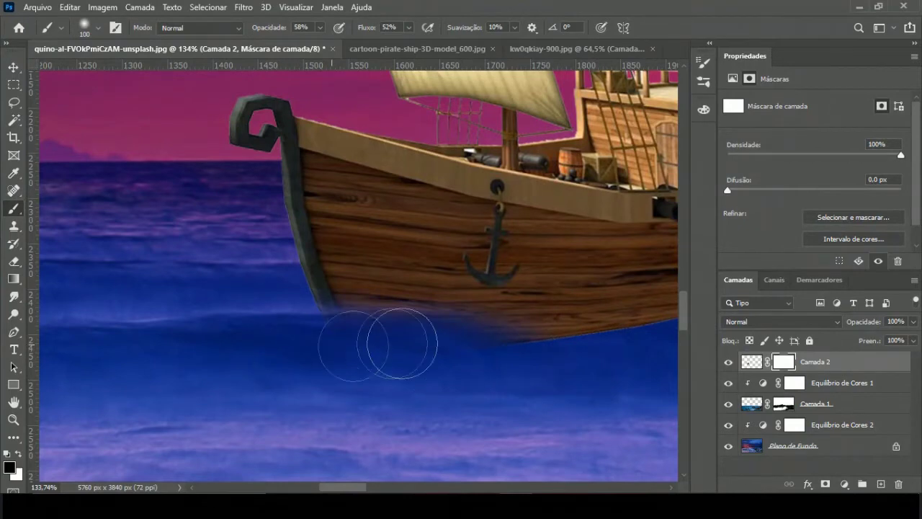
scroll(396, 344, right, 5)
drag(380, 305, 433, 311)
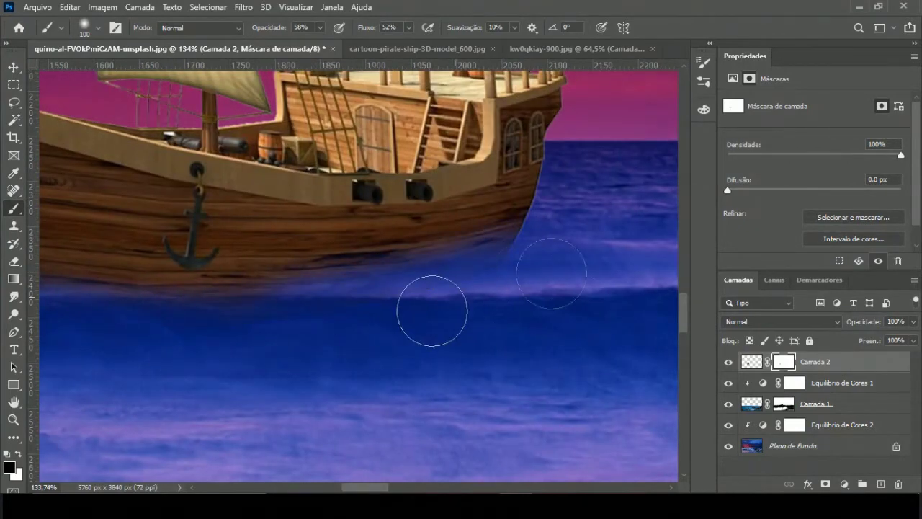
scroll(360, 304, down, 10)
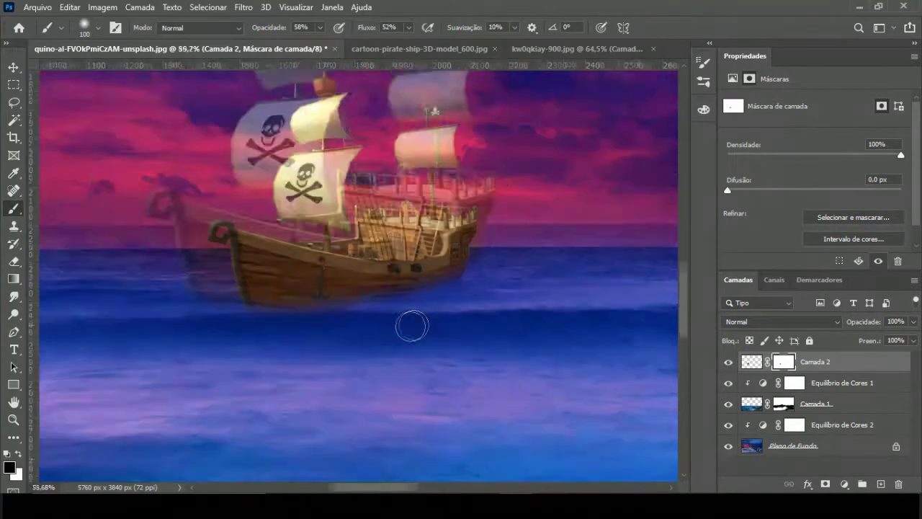
scroll(411, 325, up, 10)
scroll(504, 324, down, 6)
scroll(264, 372, down, 3)
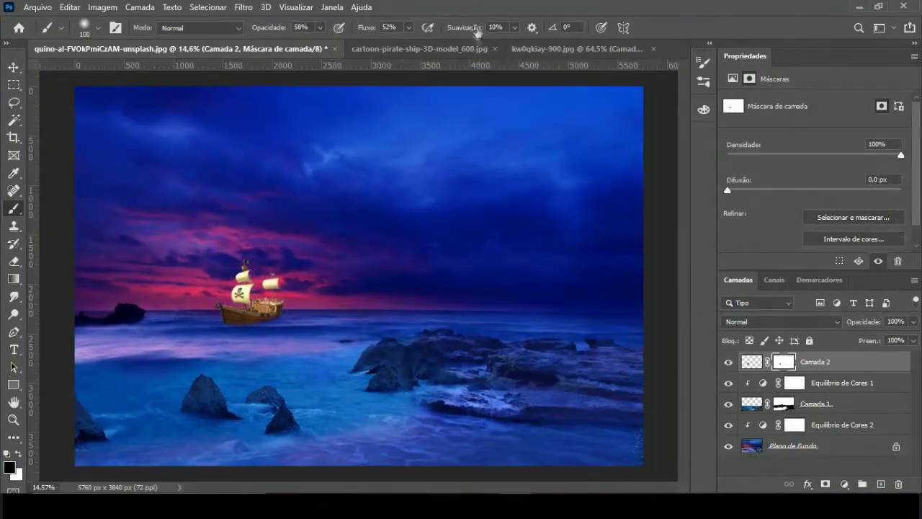
key(ctrl+t)
drag(506, 382, 497, 421)
Nudge the hooded figure onto the right-hand rocks, confirm, and target its layer mask for painting.
drag(474, 380, 490, 381)
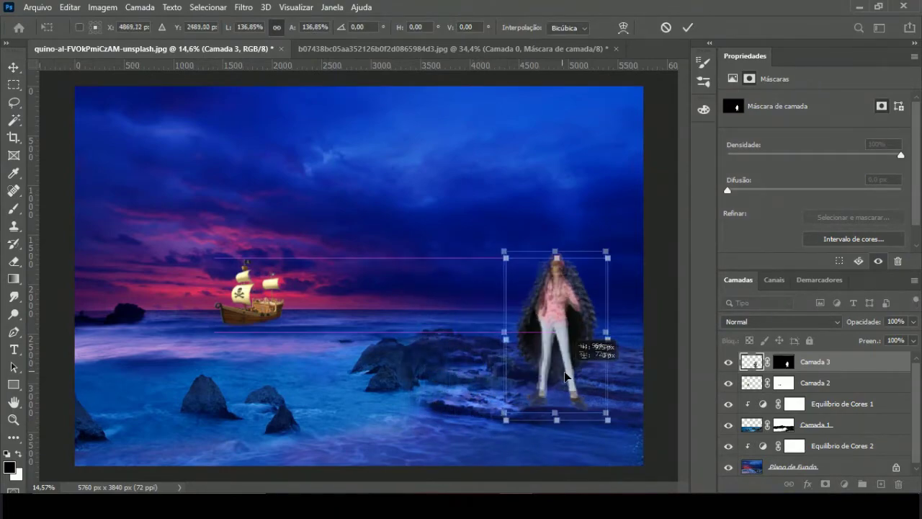
key(Return)
scroll(489, 381, up, 8)
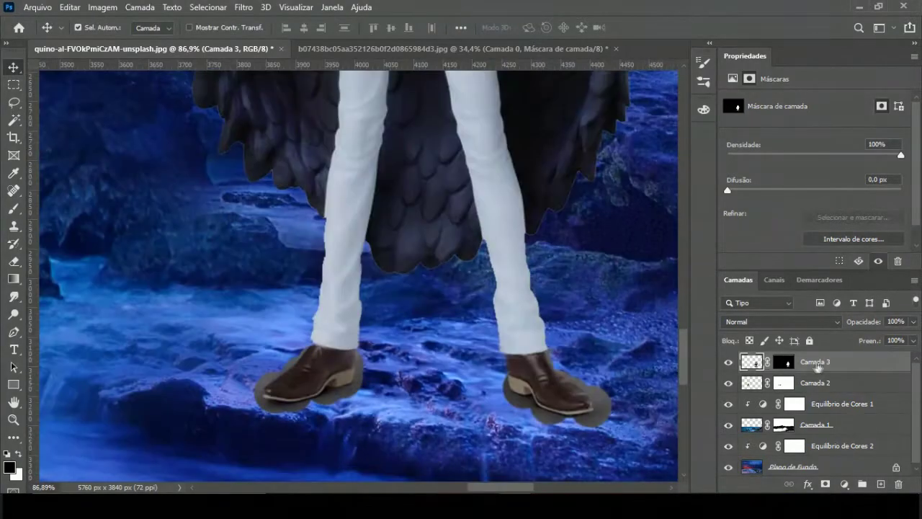
click(784, 361)
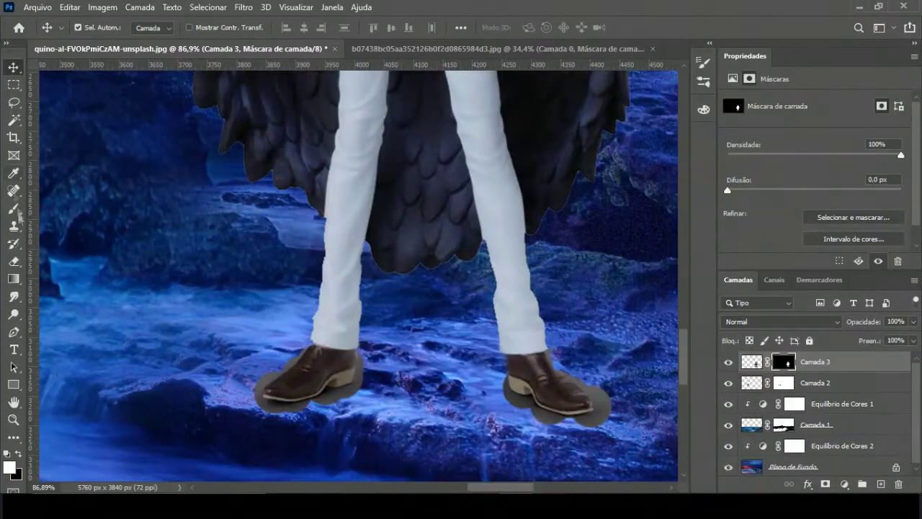
key(b)
scroll(410, 413, up, 3)
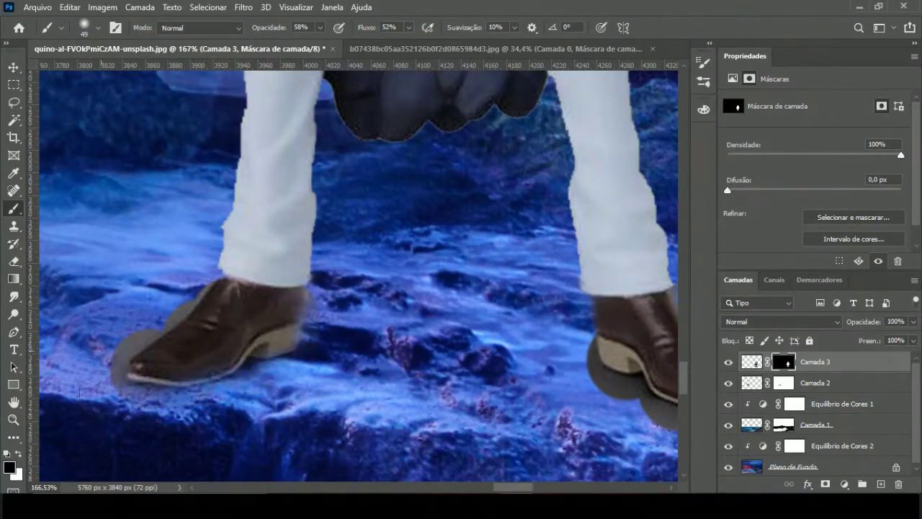
scroll(103, 344, up, 5)
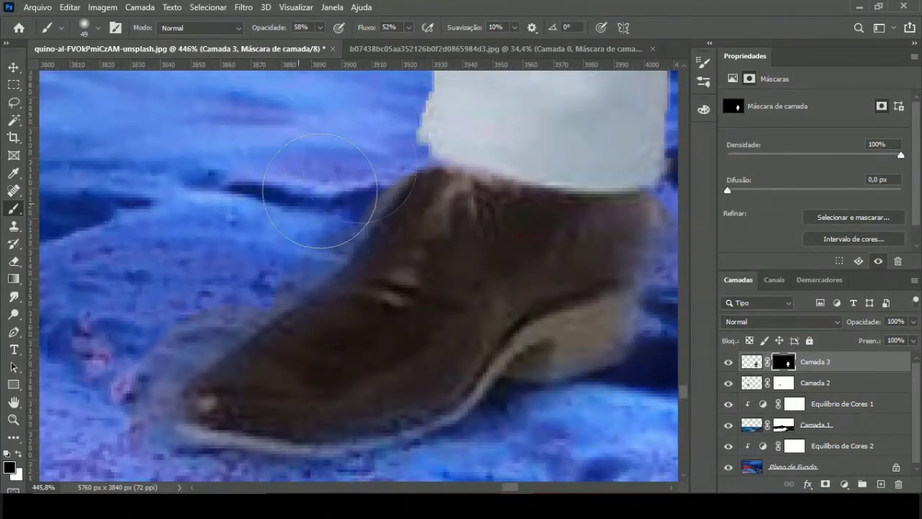
scroll(170, 266, down, 5)
scroll(484, 263, up, 3)
scroll(484, 263, up, 1)
Make the brush smaller and mask away the grey around the boot sole and tip.
click(93, 29)
key(Escape)
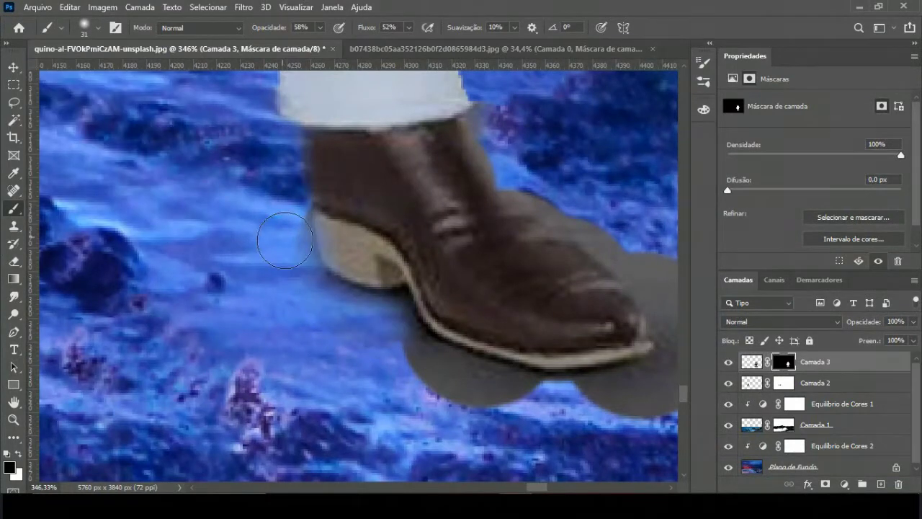
mouse_move(410, 362)
mouse_down()
mouse_move(446, 374)
mouse_move(422, 376)
mouse_move(261, 304)
mouse_up()
mouse_move(403, 338)
mouse_down()
mouse_move(442, 351)
mouse_move(453, 238)
mouse_move(310, 113)
mouse_up()
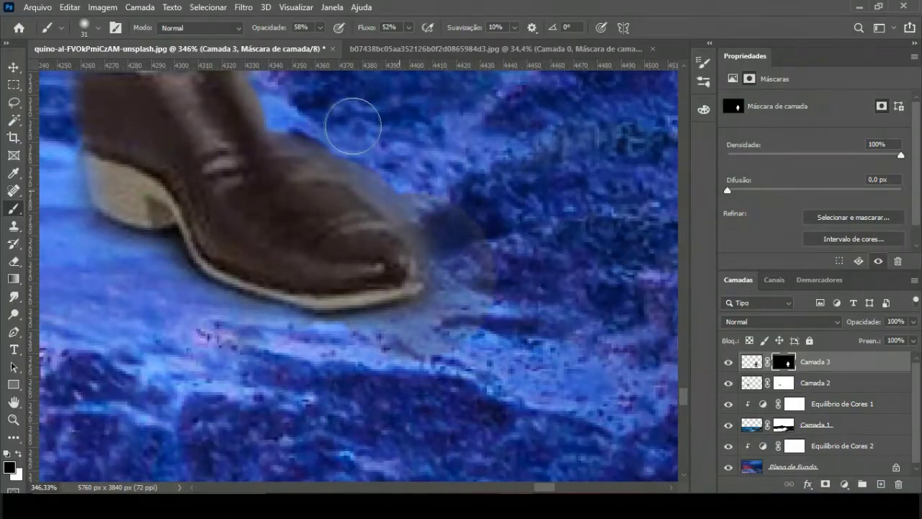
scroll(352, 126, down, 5)
scroll(360, 188, up, 5)
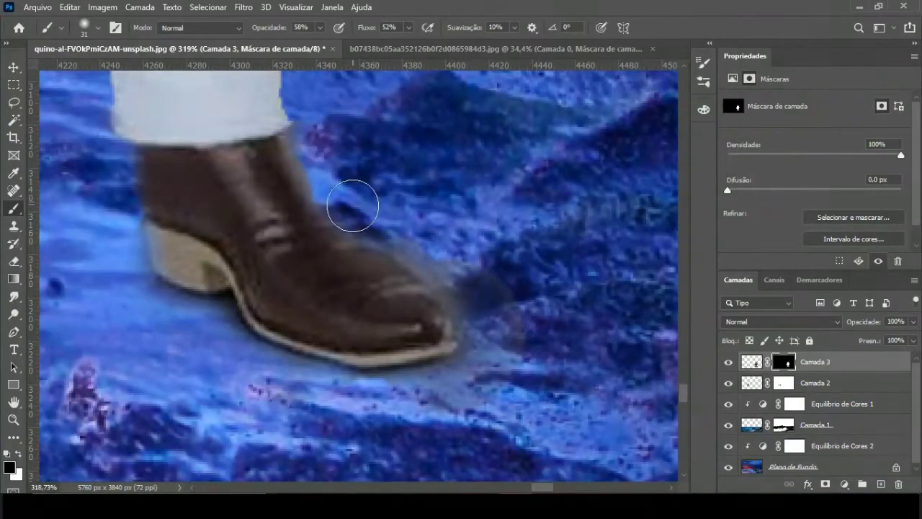
scroll(452, 403, down, 3)
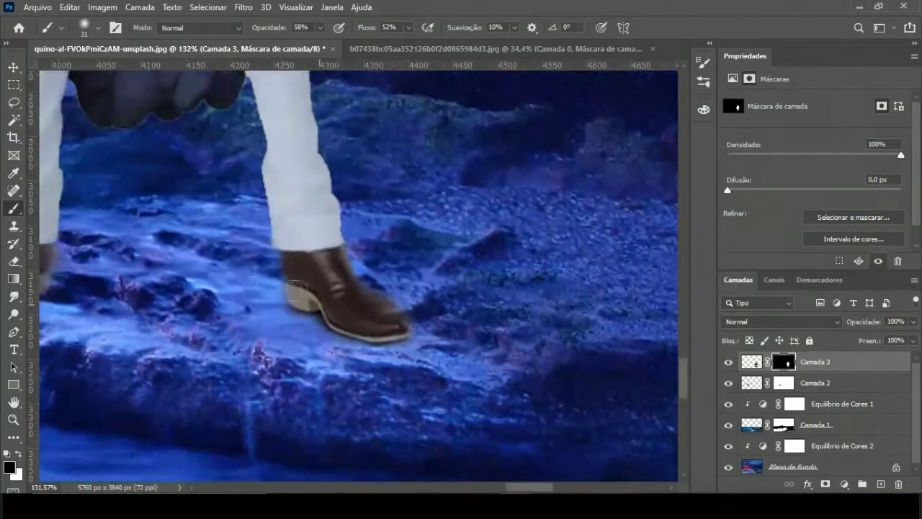
scroll(468, 360, down, 4)
scroll(495, 301, down, 4)
scroll(468, 295, down, 3)
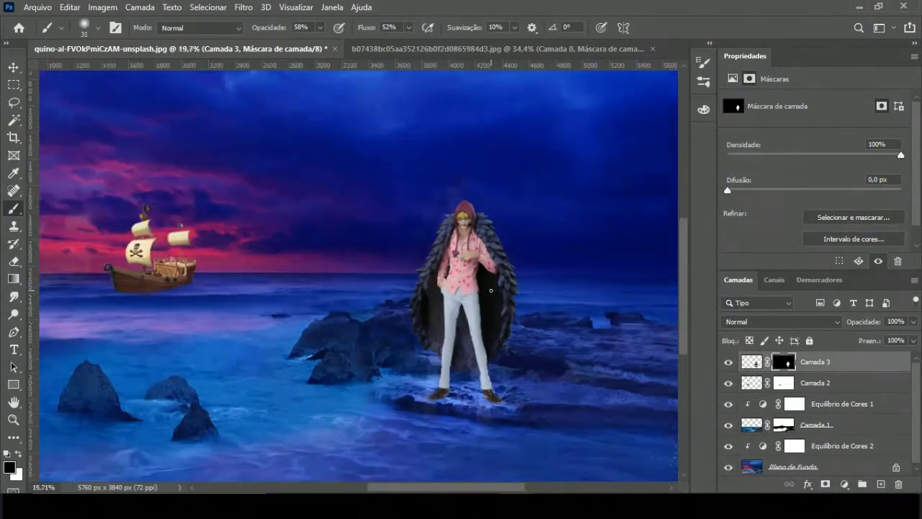
Enlarge the hooded figure slightly up and left, then move it up a little.
key(ctrl+t)
drag(404, 209, 393, 196)
key(Return)
key(b)
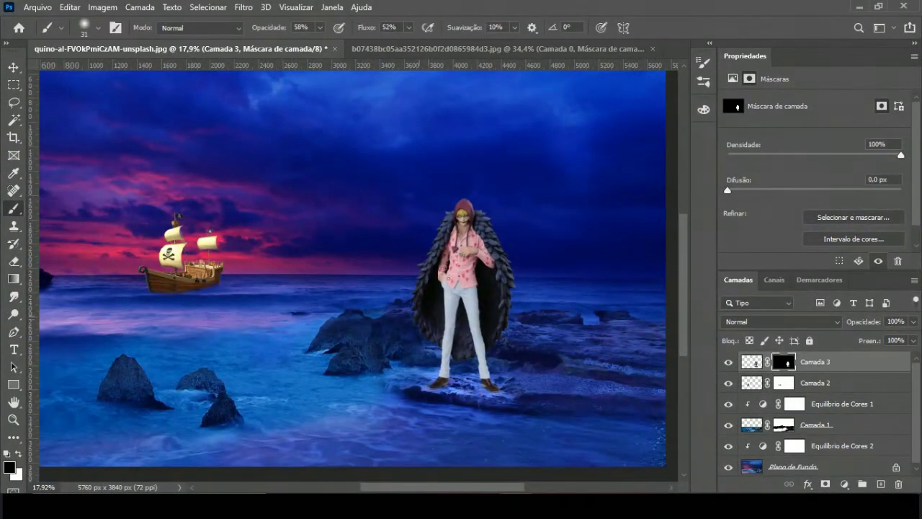
scroll(504, 380, up, 1)
scroll(504, 380, up, 3)
scroll(504, 380, down, 1)
scroll(504, 380, down, 3)
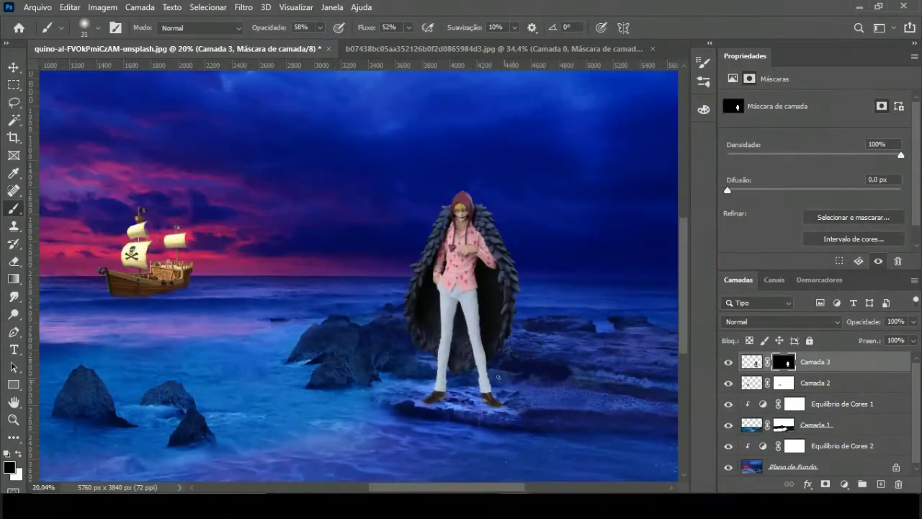
scroll(504, 379, up, 1)
scroll(504, 380, up, 5)
scroll(247, 377, up, 1)
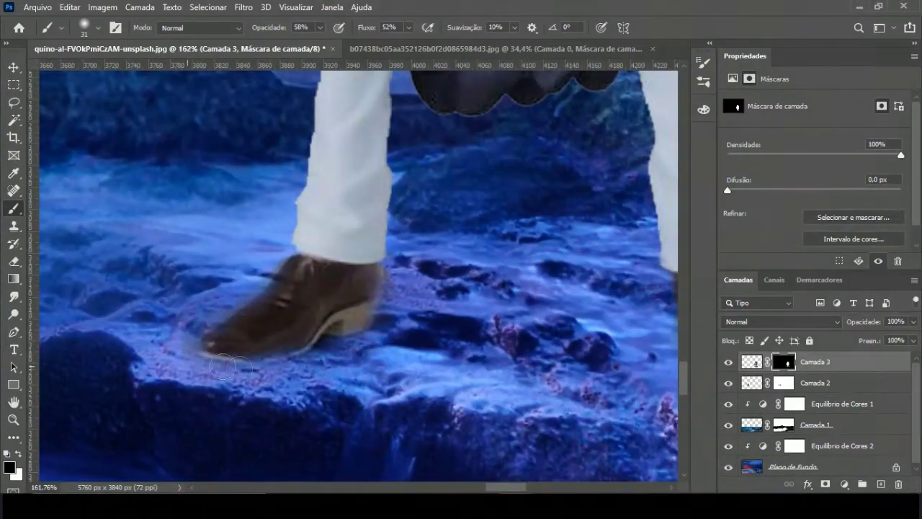
scroll(413, 344, down, 5)
scroll(450, 298, up, 4)
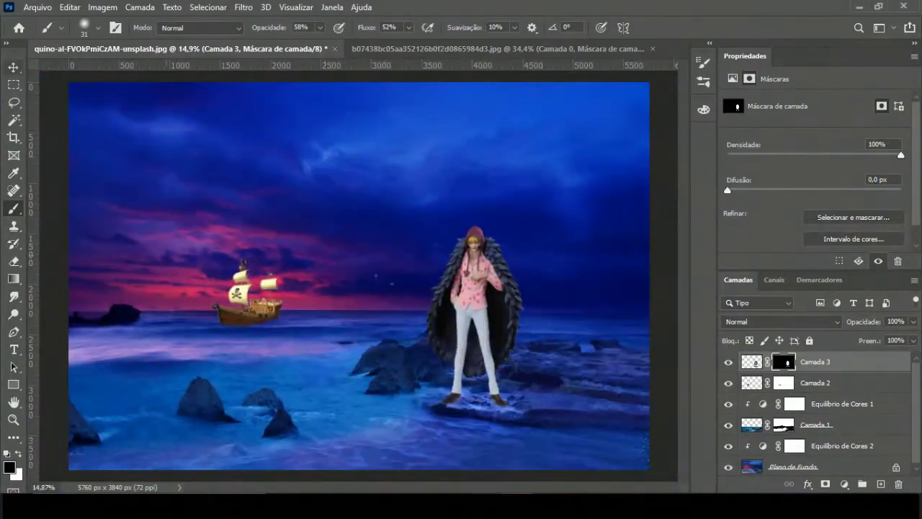
key(v)
drag(472, 332, 471, 324)
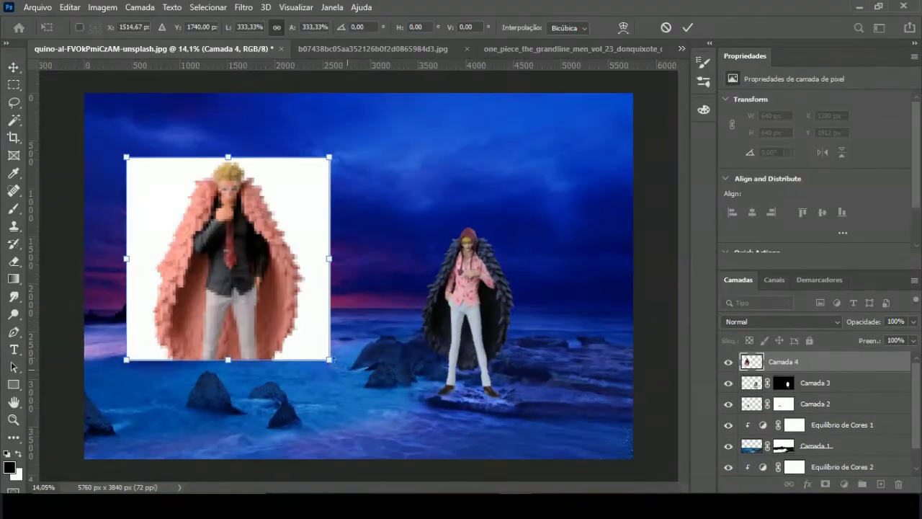
Confirm the pasted pink-coat figure (Camada 4) and delete its white background with Magic Wand.
key(Return)
key(w)
click(185, 231)
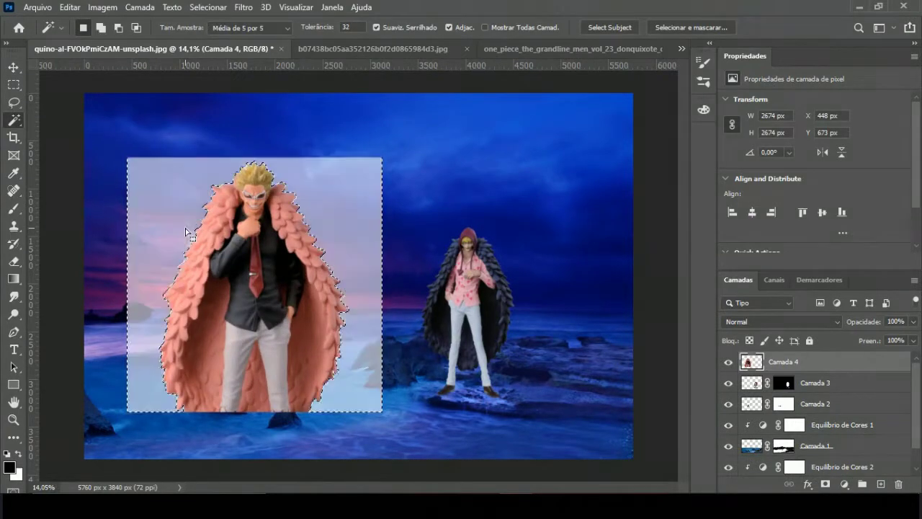
key(Delete)
key(ctrl+d)
Scale up the pink-coat figure and place it near the image centre.
key(v)
drag(294, 277, 238, 280)
key(ctrl+t)
drag(108, 165, 51, 113)
mouse_move(140, 290)
mouse_down()
mouse_move(339, 354)
mouse_move(339, 288)
mouse_up()
key(Return)
Move the hooded figure up and to the right.
drag(474, 281, 579, 247)
key(ctrl+t)
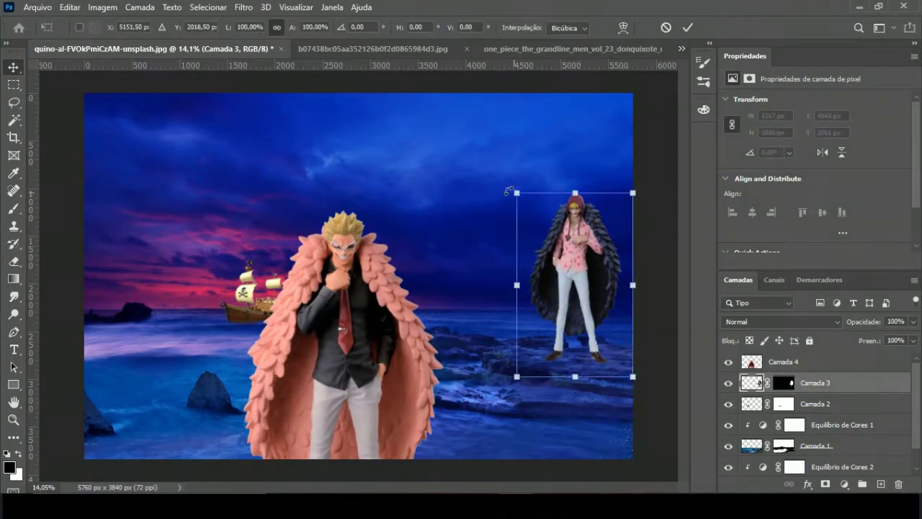
key(Return)
Move the pink-coat figure to the centre and enlarge it further.
click(779, 361)
drag(292, 320, 352, 307)
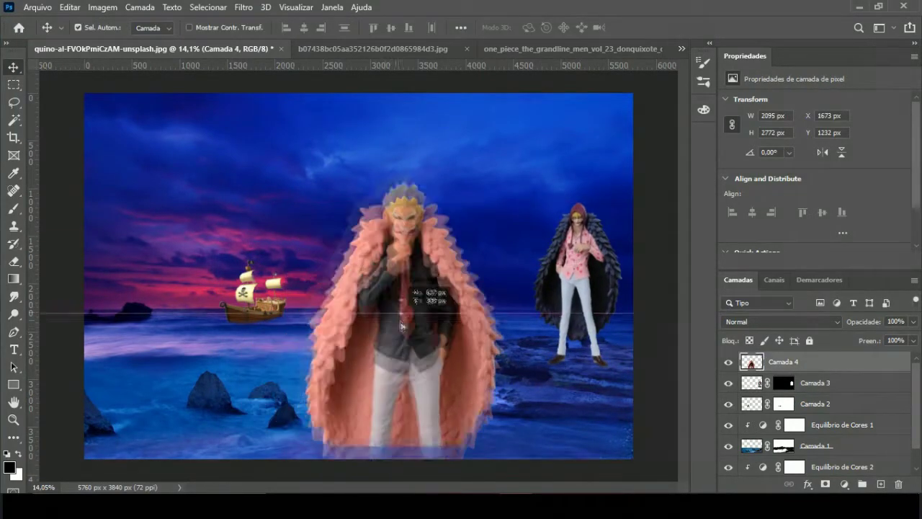
key(ctrl+t)
drag(304, 194, 302, 169)
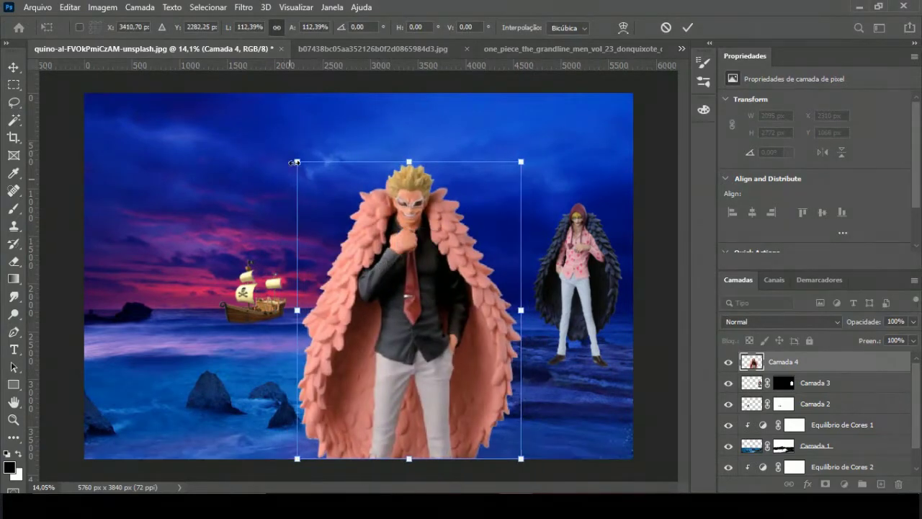
key(Return)
Move the pirate ship (Camada 2) to the right.
drag(417, 367, 162, 371)
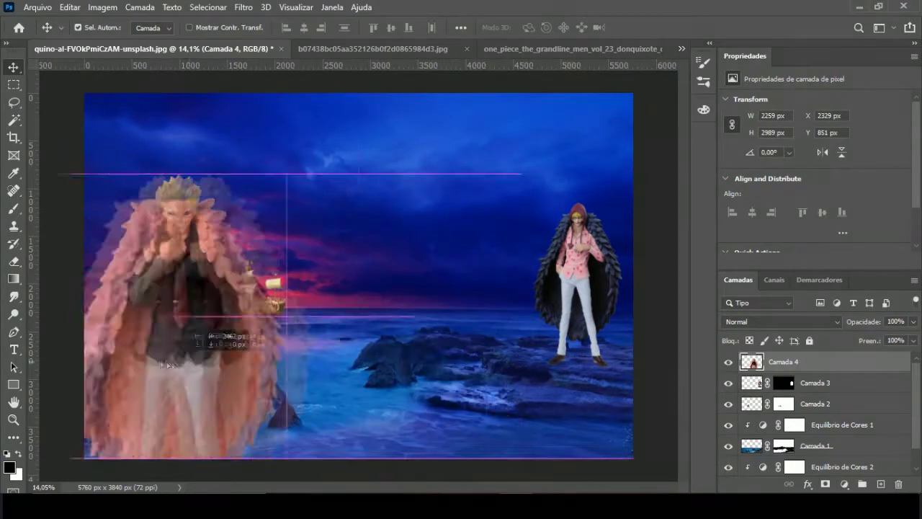
scroll(778, 461, down, 1)
click(814, 383)
drag(272, 317, 308, 308)
Push the pink-coat figure to the left edge and enlarge it from its top corner.
drag(187, 371, 227, 371)
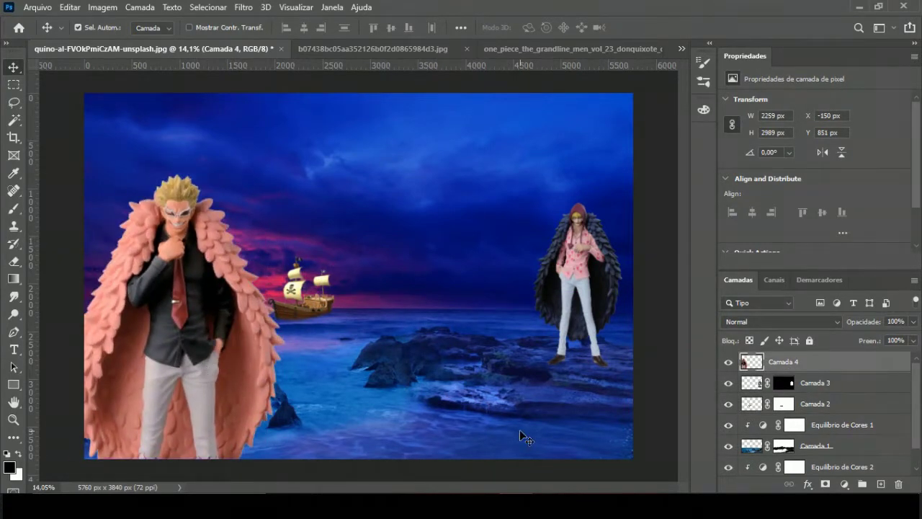
drag(234, 384, 222, 382)
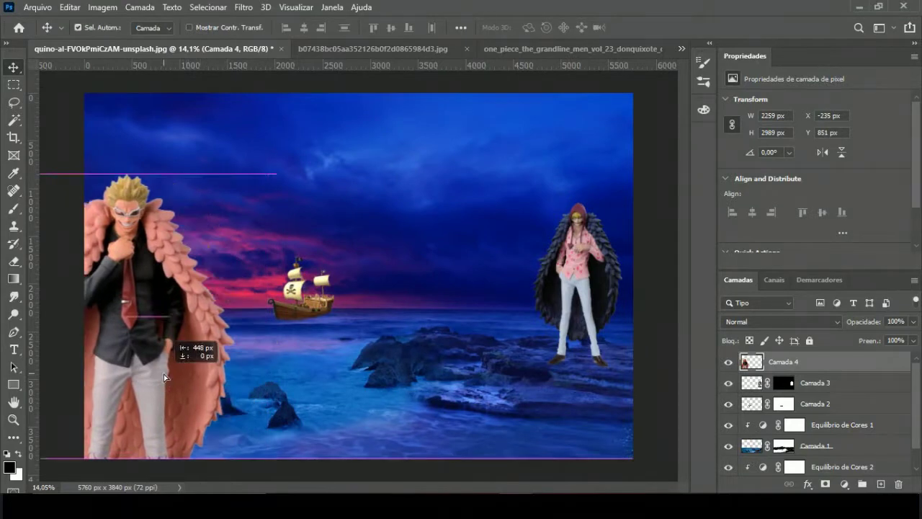
drag(222, 381, 177, 383)
key(ctrl+t)
drag(229, 186, 242, 167)
key(Return)
Enlarge the hooded figure (Camada 3).
click(842, 402)
scroll(314, 372, down, 1)
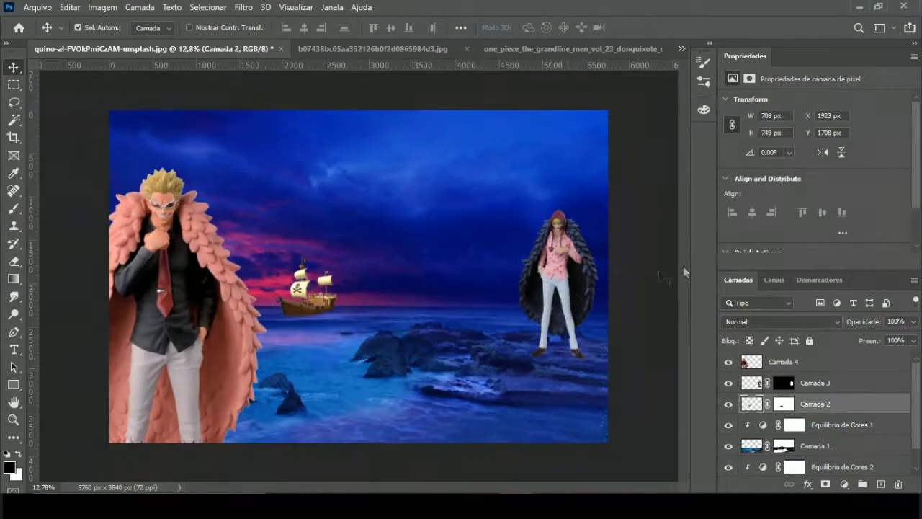
click(814, 383)
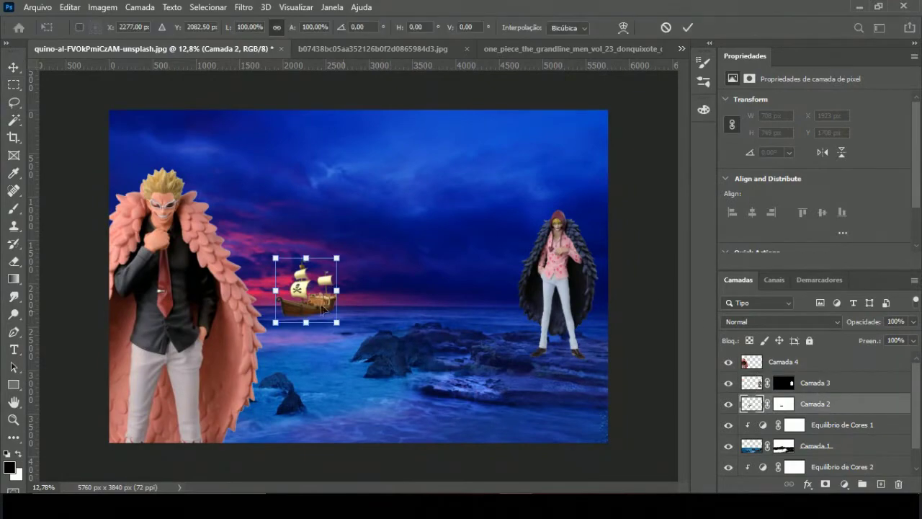
key(ctrl+t)
drag(506, 209, 495, 191)
key(Return)
scroll(363, 281, up, 3)
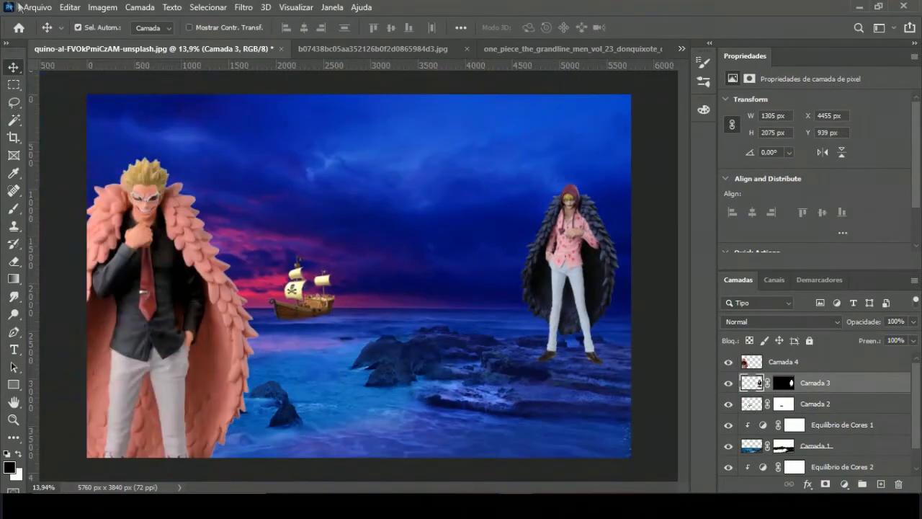
scroll(516, 374, up, 2)
scroll(586, 237, down, 3)
click(844, 484)
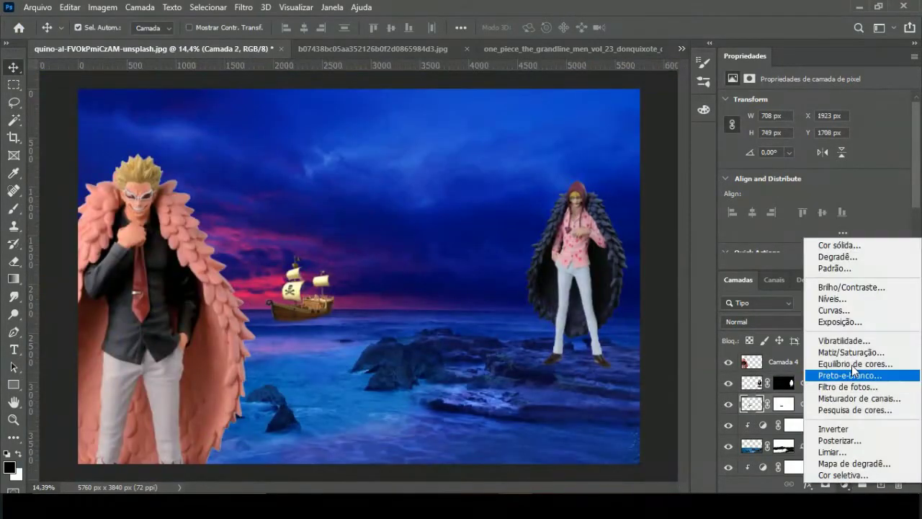
Add a clipped Color Balance to the right hooded figure, shifting it toward cyan and blue.
click(836, 373)
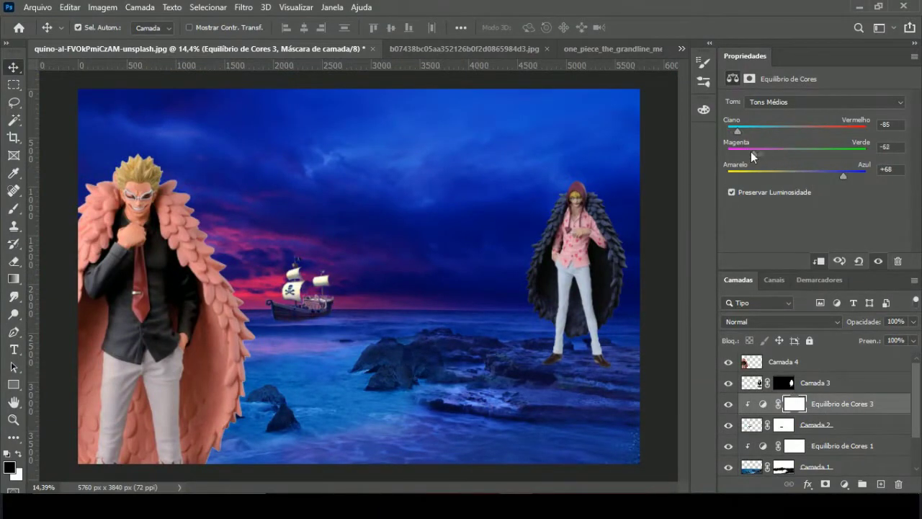
click(813, 383)
click(844, 484)
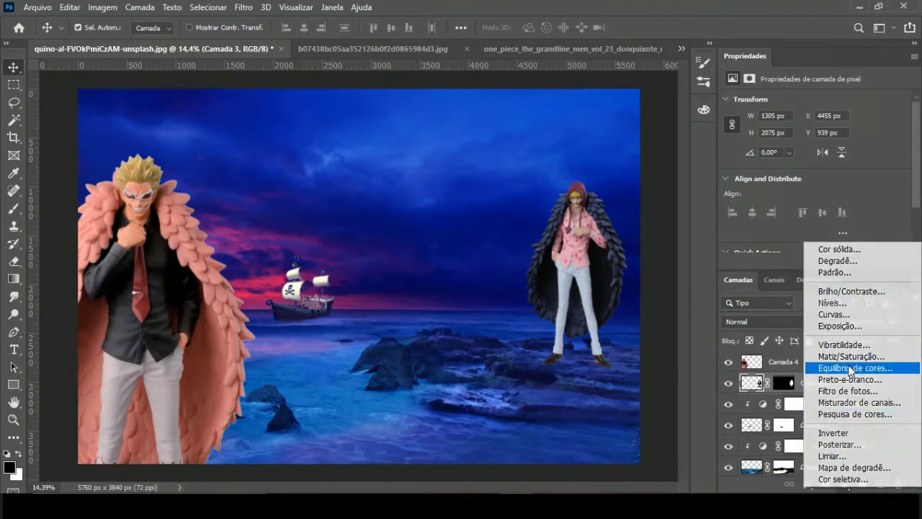
click(835, 373)
click(818, 260)
drag(770, 158, 788, 155)
drag(795, 175, 854, 181)
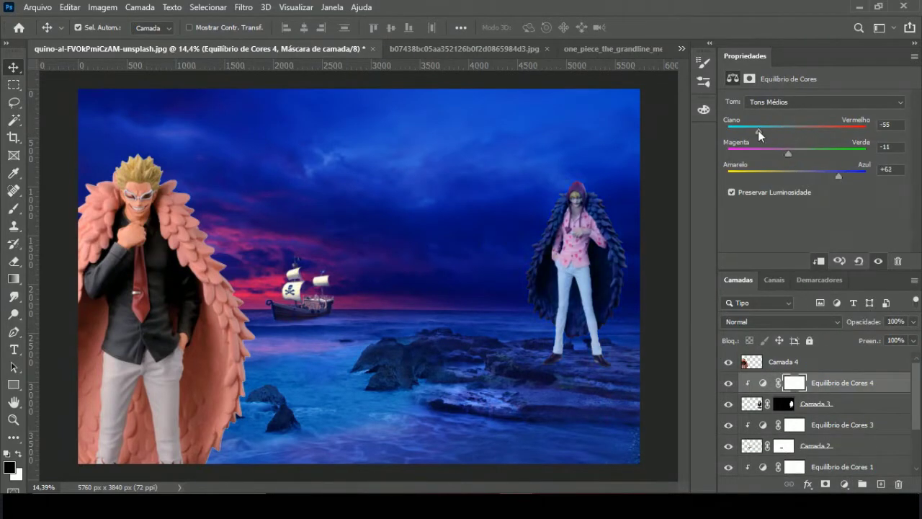
Add a clipped Color Balance to the left figure, pushing midtones toward cyan, magenta and blue.
click(784, 361)
click(844, 484)
click(857, 347)
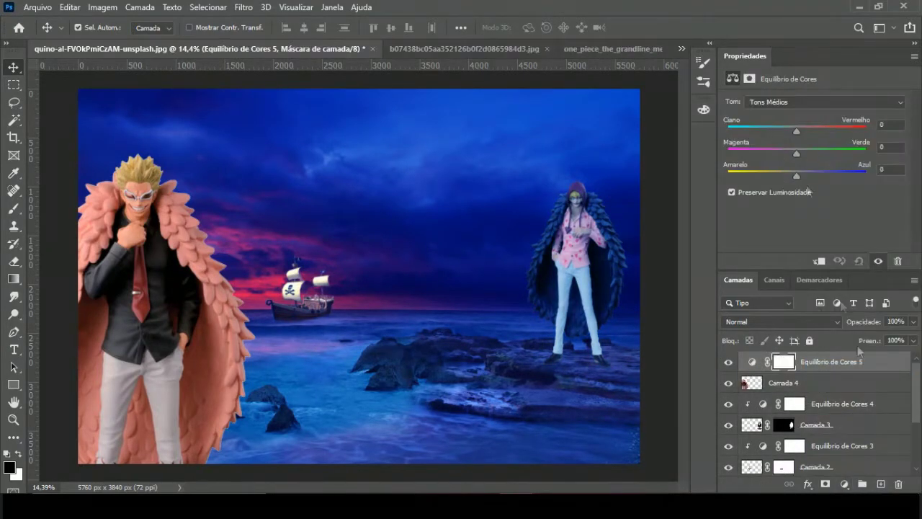
click(819, 260)
drag(796, 131, 746, 131)
drag(796, 176, 856, 179)
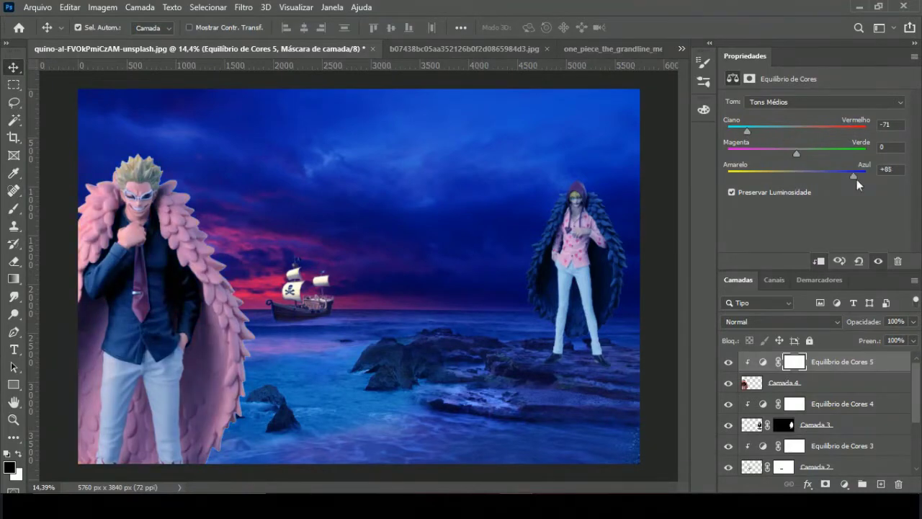
mouse_move(796, 156)
mouse_down()
mouse_move(754, 154)
mouse_move(769, 153)
mouse_up()
drag(852, 176, 859, 175)
drag(746, 131, 746, 133)
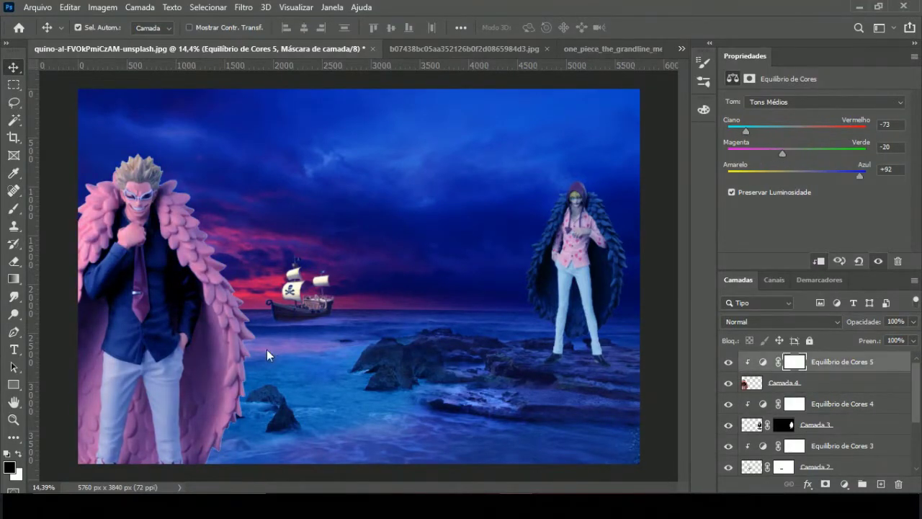
key(ctrl+minus)
click(814, 424)
click(814, 382)
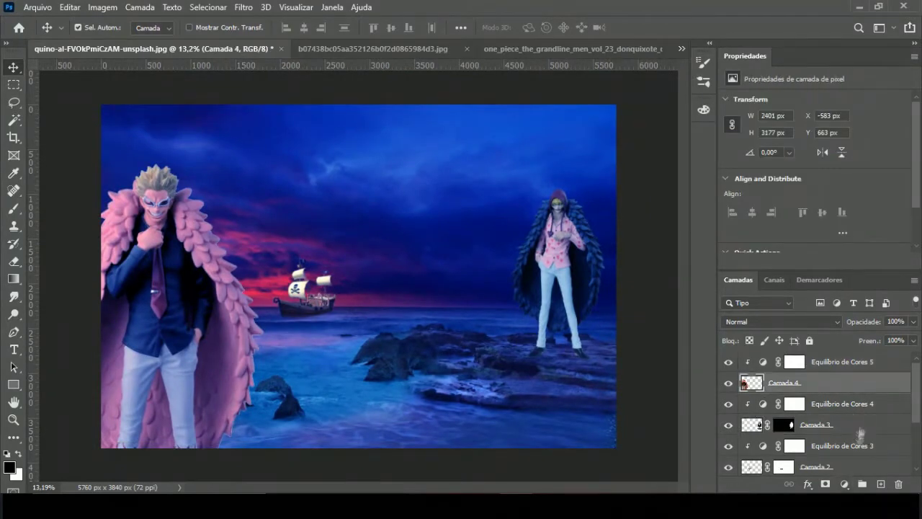
Darken the right figure with clipped Levels and Curves adjustments.
click(814, 424)
click(844, 484)
click(833, 298)
drag(824, 200, 904, 201)
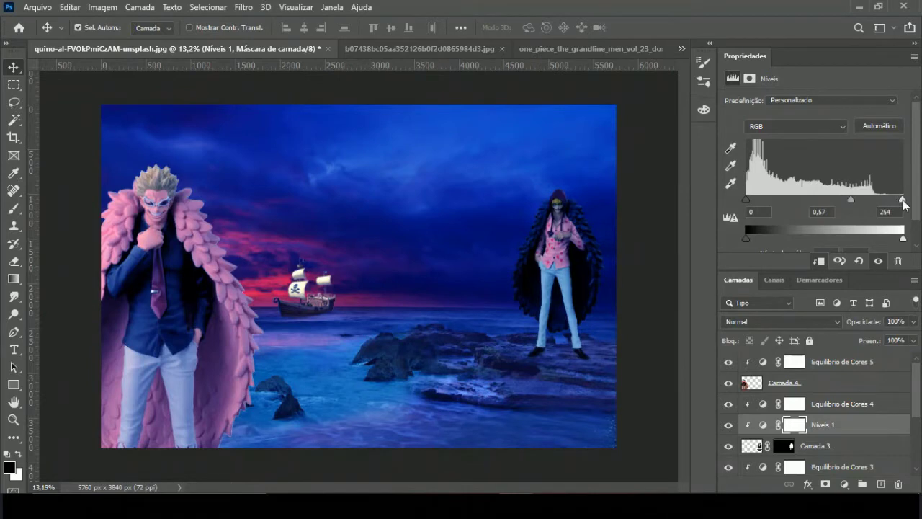
drag(902, 238, 875, 239)
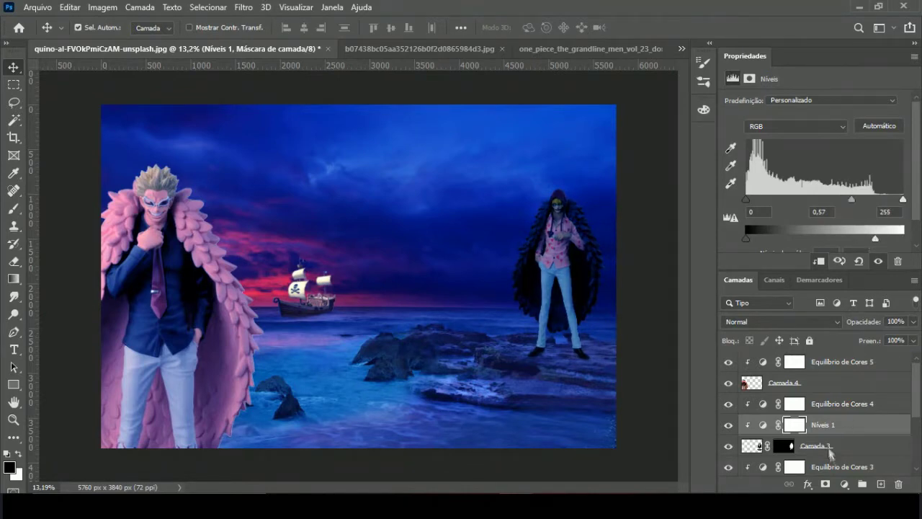
click(844, 484)
click(832, 314)
drag(799, 220, 835, 197)
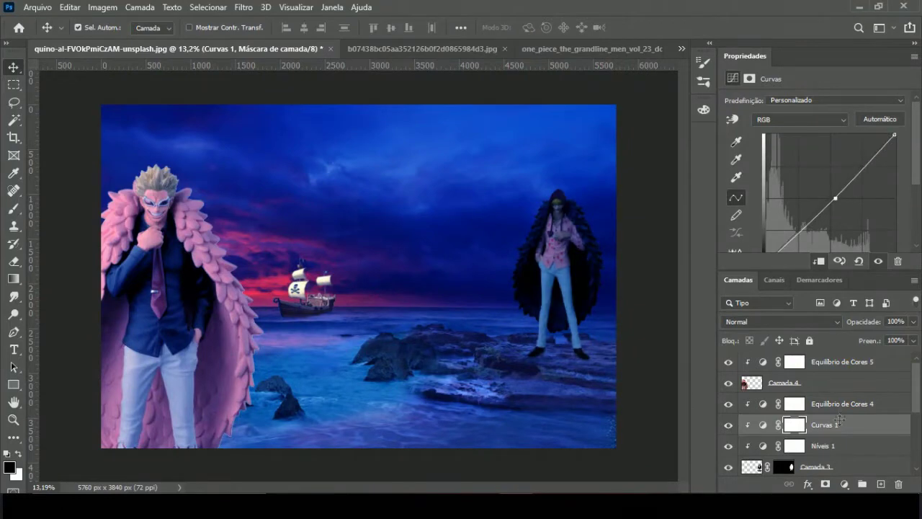
Add a clipped Levels to the left figure, darkening midtones and dimming its brightest output.
click(784, 382)
click(845, 484)
click(852, 299)
drag(903, 200, 897, 200)
drag(818, 199, 846, 201)
drag(902, 237, 856, 234)
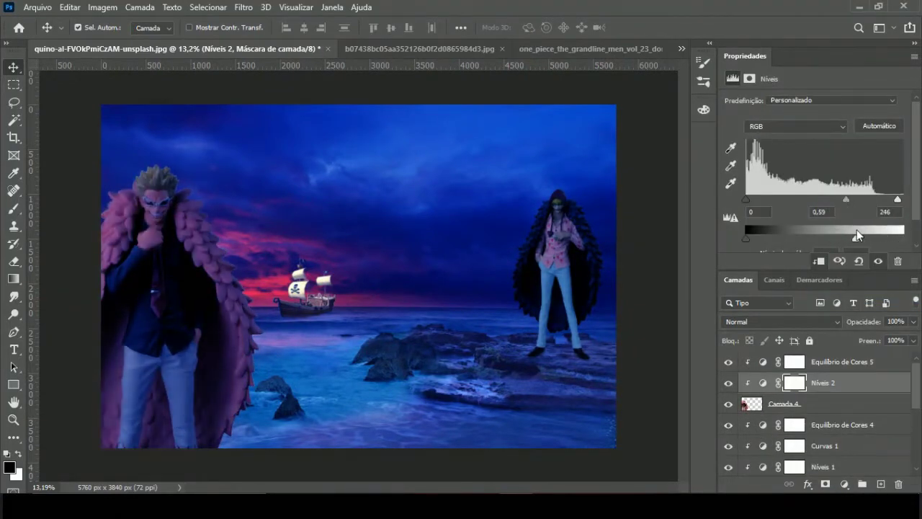
drag(745, 199, 750, 199)
drag(846, 199, 830, 200)
drag(898, 199, 884, 199)
Add a clipped Curves to the left figure and pull the curve down to darken it.
click(845, 484)
click(829, 313)
mouse_move(851, 174)
mouse_down()
mouse_move(851, 198)
mouse_move(840, 196)
mouse_up()
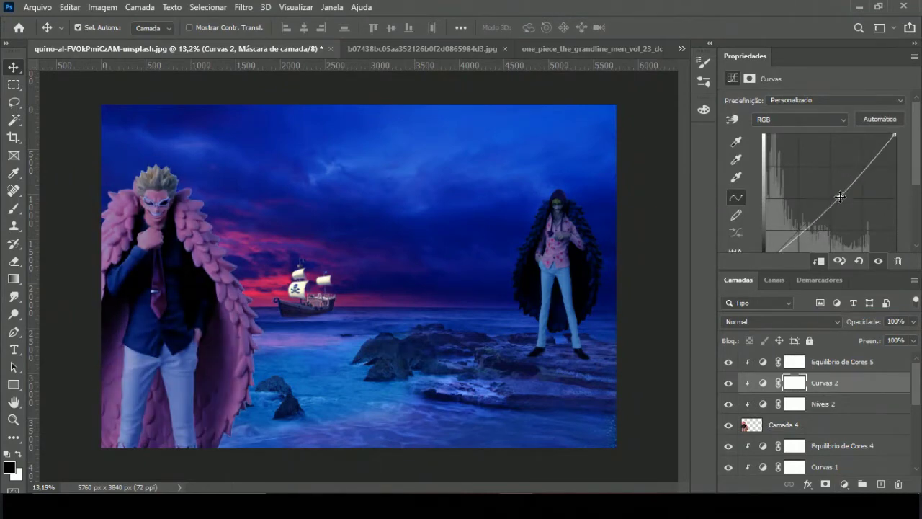
drag(840, 196, 844, 204)
scroll(843, 422, down, 3)
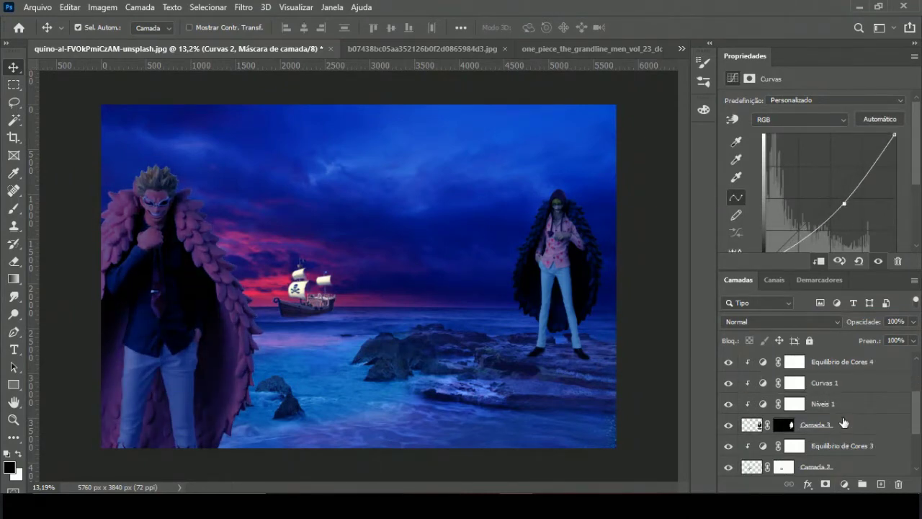
Add a Levels layer (0, 0.79, 162) to the ship to brighten its highlights.
click(844, 422)
click(844, 484)
click(838, 301)
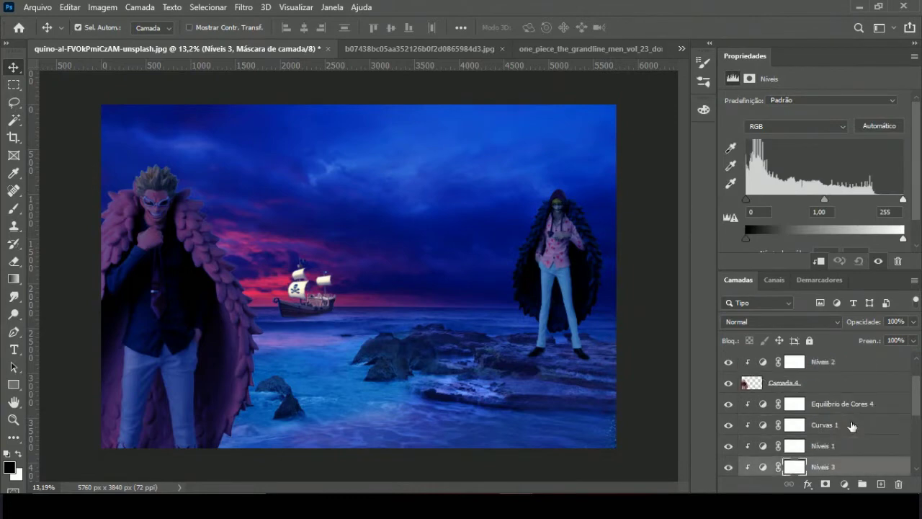
scroll(851, 426, down, 3)
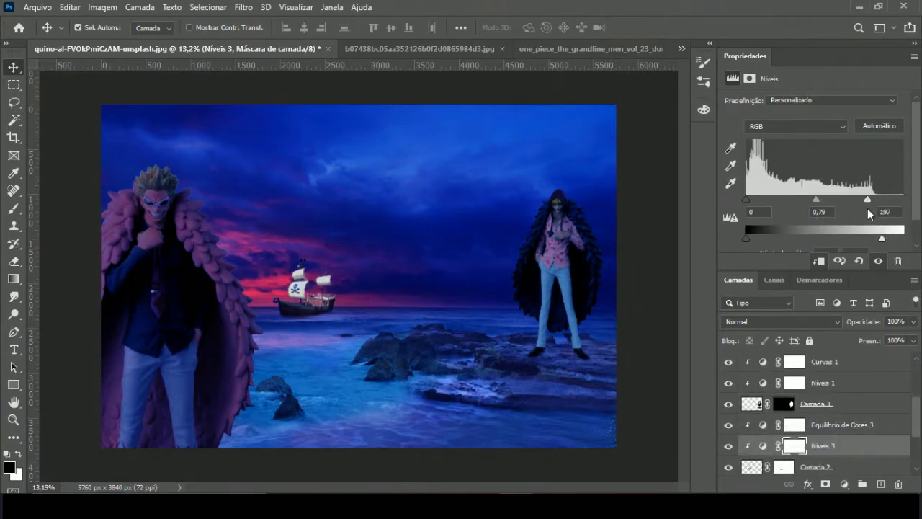
drag(867, 208, 842, 209)
scroll(512, 270, up, 2)
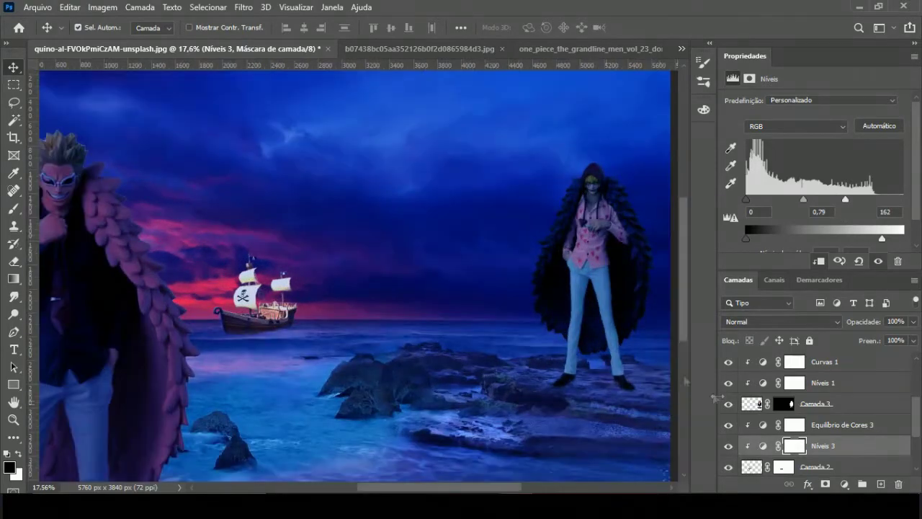
scroll(432, 274, up, 1)
click(267, 282)
click(243, 7)
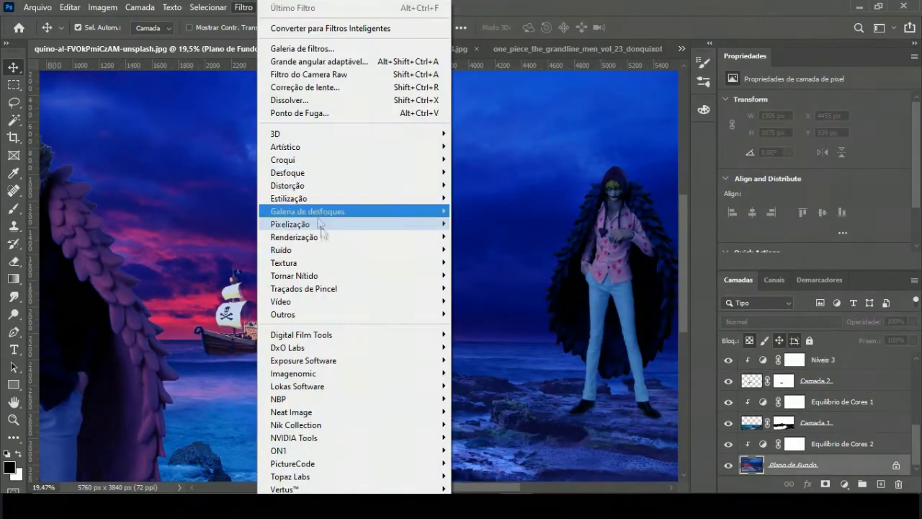
Start Lighting Effects with a magenta point light placed over the ship.
click(491, 280)
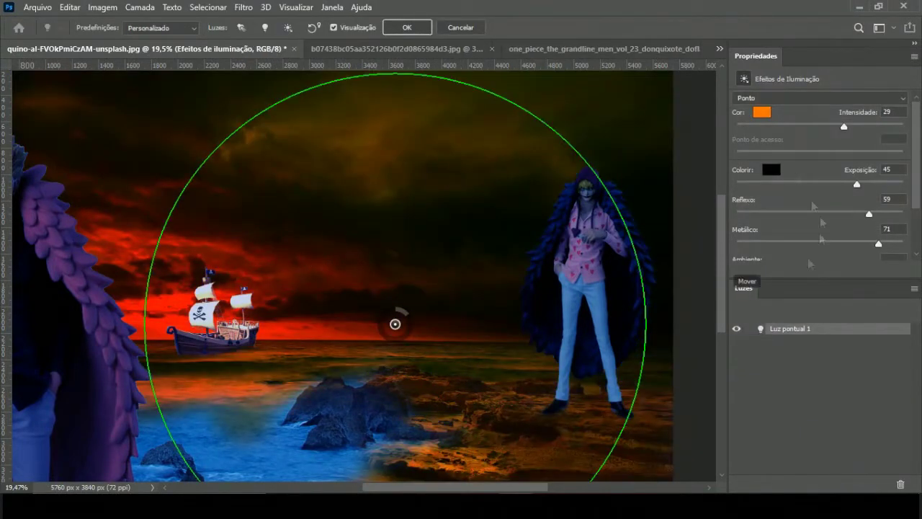
click(755, 112)
drag(680, 376, 680, 339)
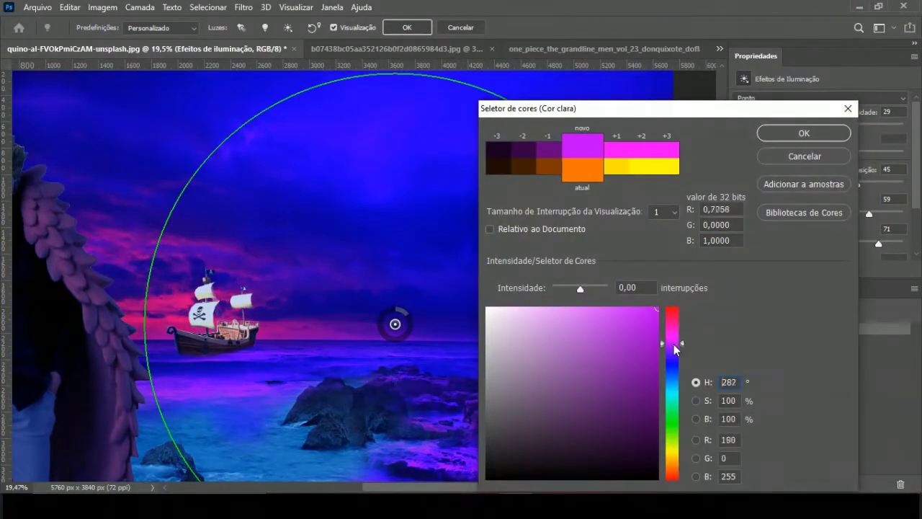
click(803, 133)
drag(521, 431, 469, 391)
drag(429, 294, 286, 269)
Lower Metallic, widen the light across the scene, tweak Ambience to 77, and apply.
mouse_move(878, 243)
mouse_down()
mouse_move(856, 243)
mouse_move(884, 229)
mouse_up()
scroll(837, 247, down, 1)
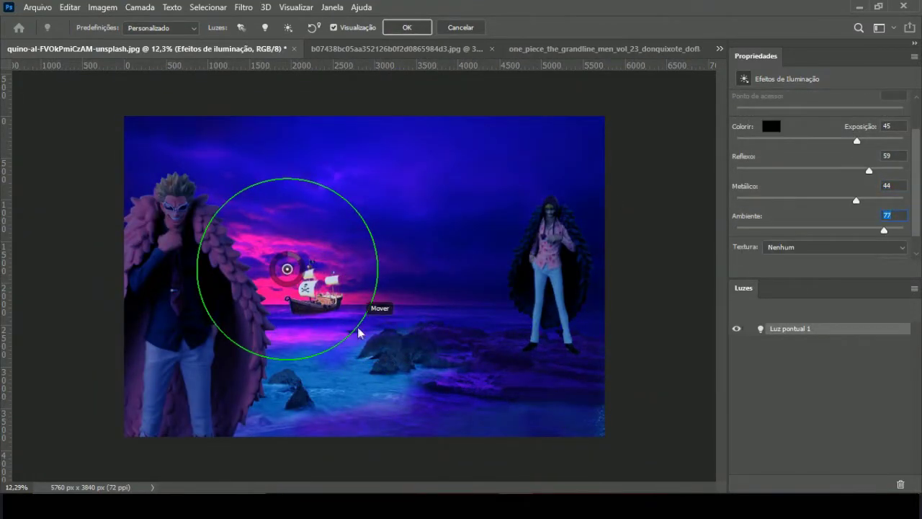
drag(353, 340, 453, 375)
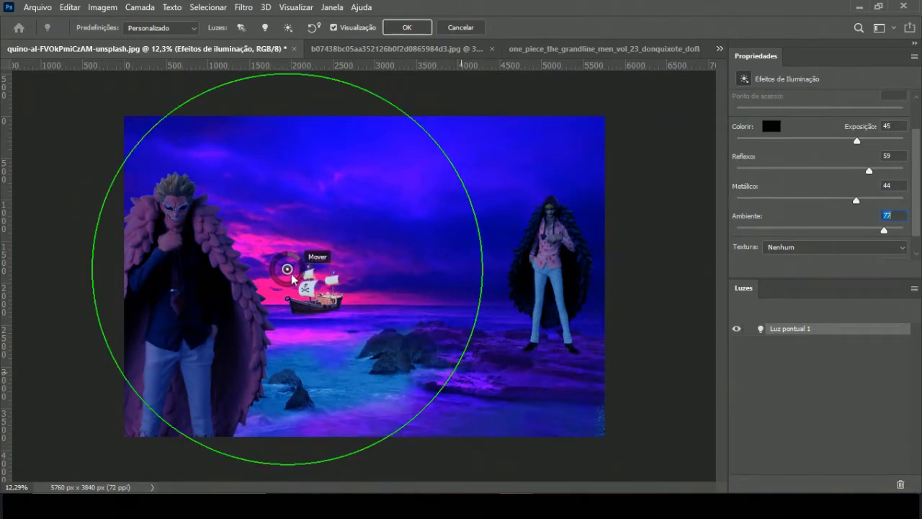
click(770, 127)
click(804, 133)
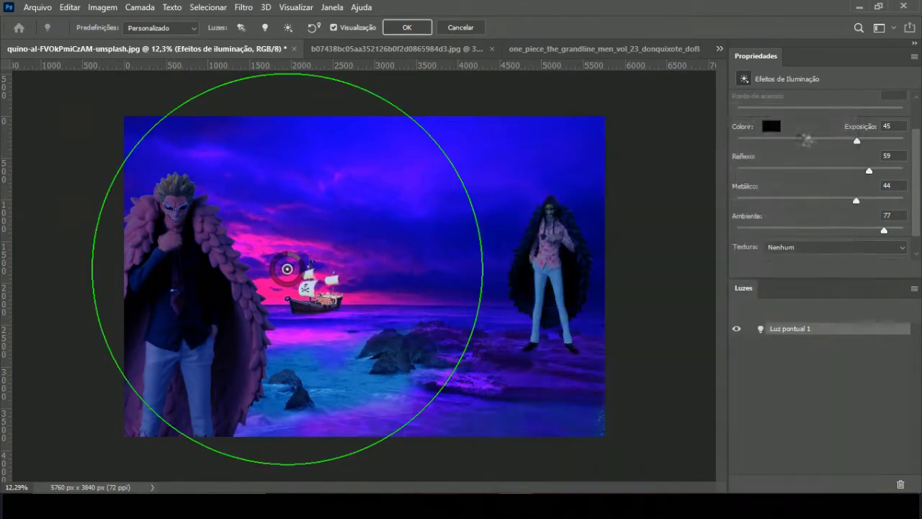
scroll(769, 106, up, 3)
click(771, 169)
click(804, 132)
drag(847, 185, 832, 184)
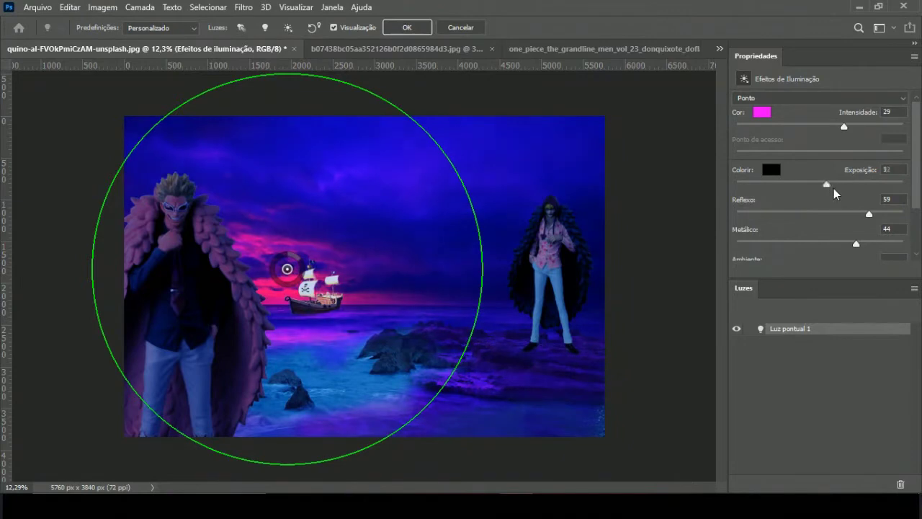
drag(868, 213, 887, 214)
scroll(887, 214, down, 2)
click(405, 28)
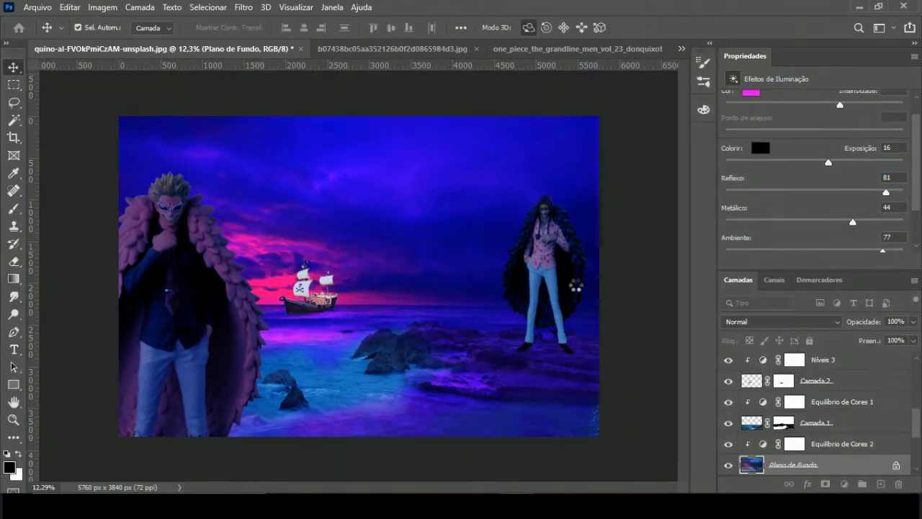
Darken the whole image with a Curves layer and reorder Camada 1 in the stack.
click(844, 484)
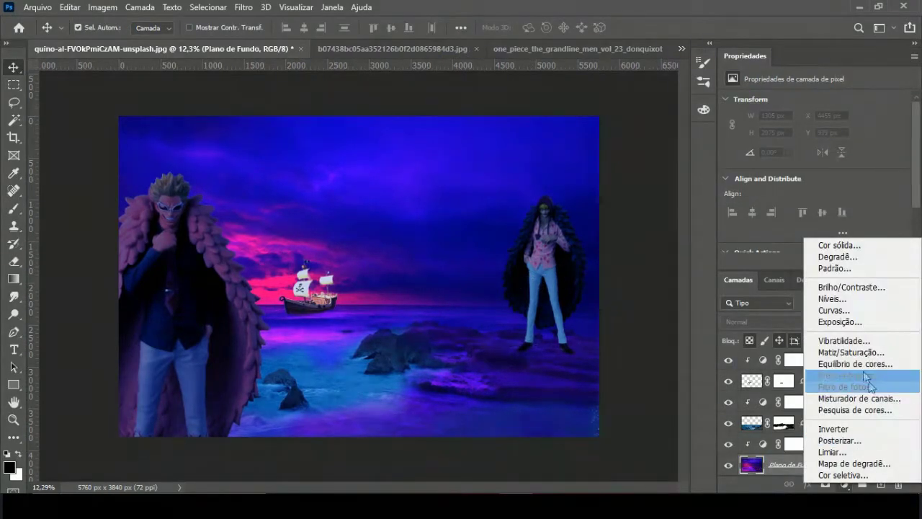
click(834, 309)
drag(843, 181, 841, 215)
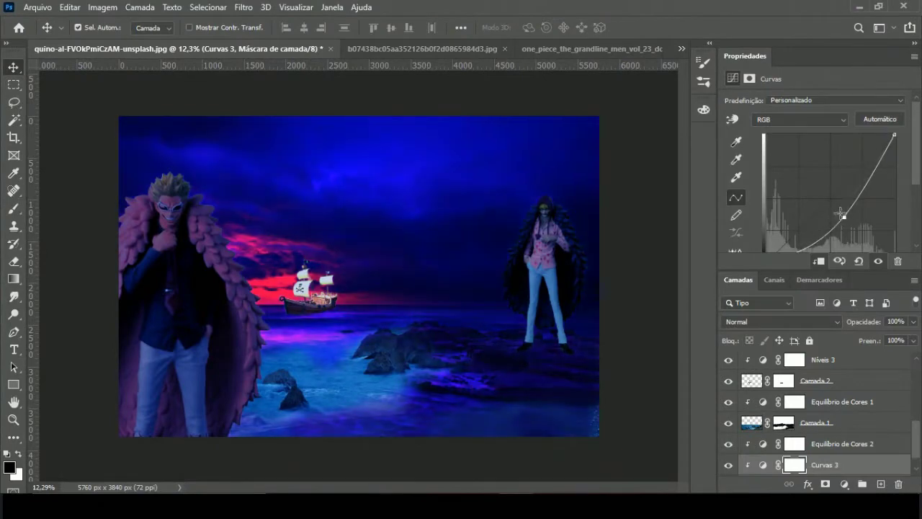
drag(856, 423, 853, 472)
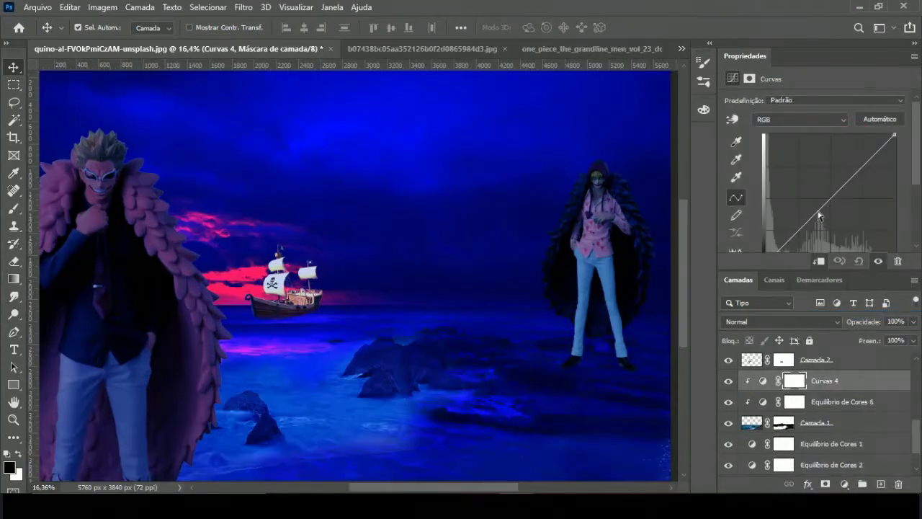
Sample the pink sunset colour from the sky with the Eyedropper.
scroll(511, 277, down, 1)
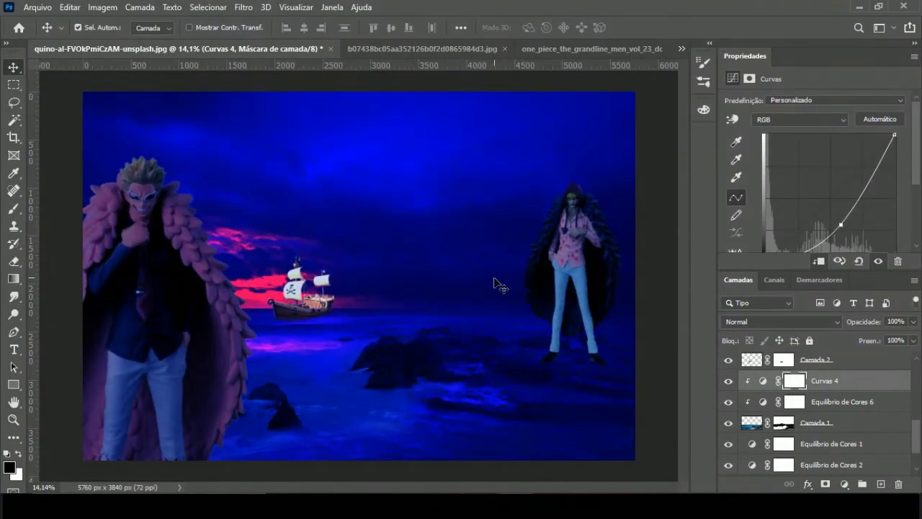
scroll(793, 432, down, 2)
click(792, 465)
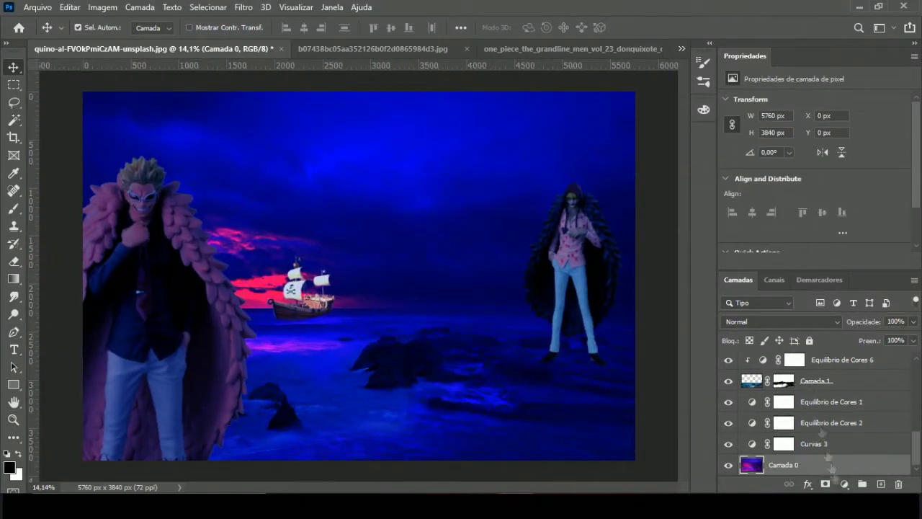
scroll(272, 301, up, 2)
key(i)
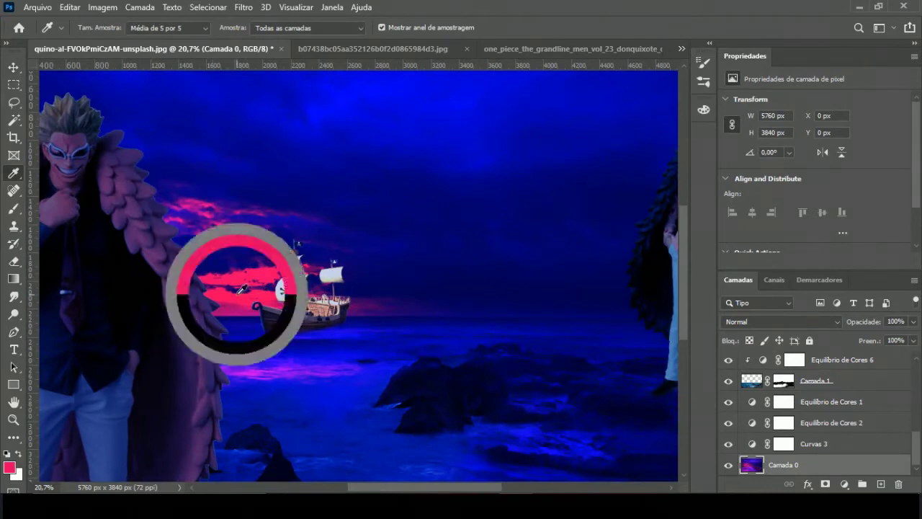
click(832, 402)
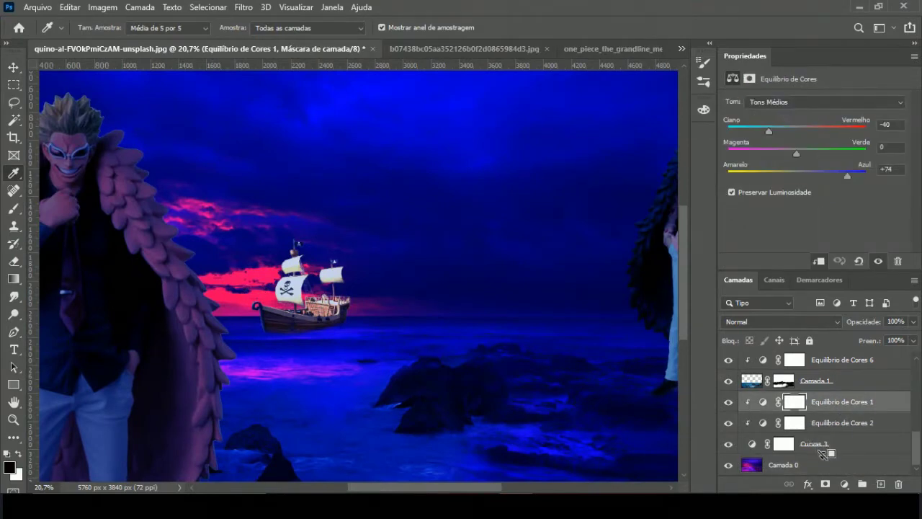
click(812, 461)
key(ctrl+0)
Create empty layer Camada 5 above Equilíbrio de Cores 1 and choose the Brush.
click(828, 401)
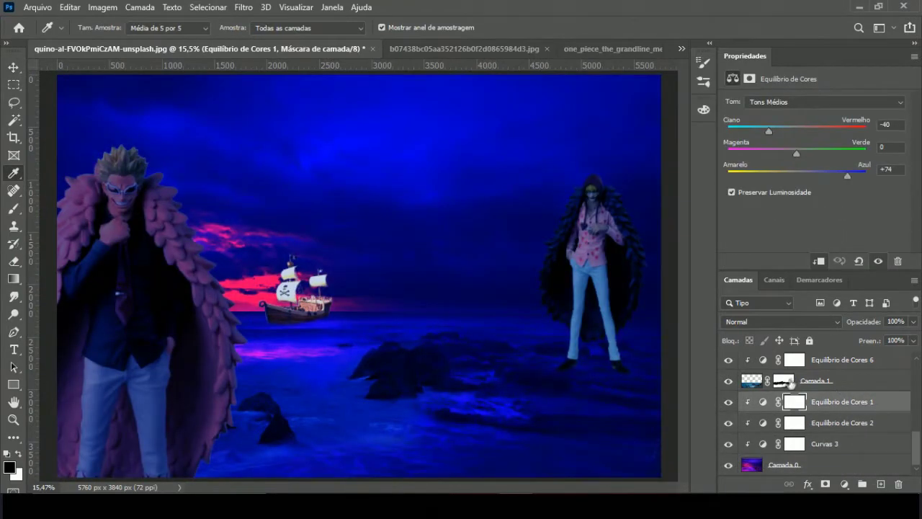
click(880, 484)
key(b)
click(98, 27)
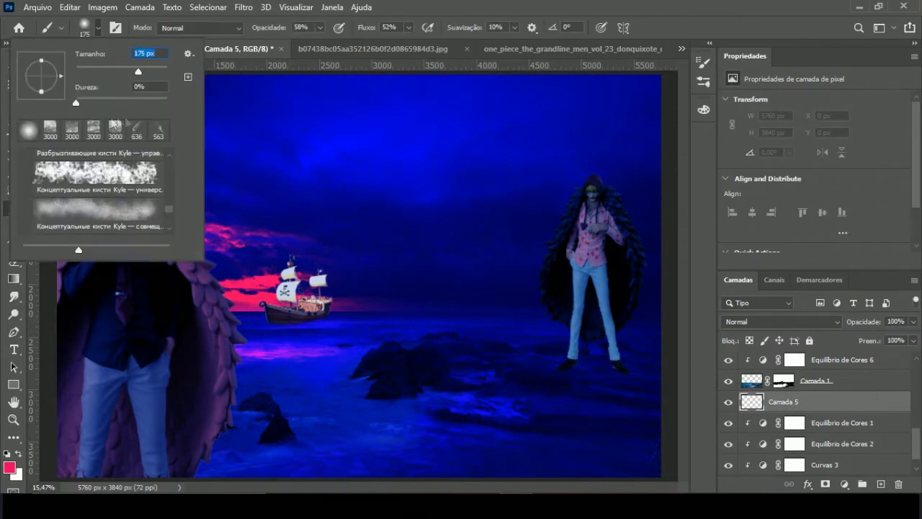
Paint a soft pink glow over the rocks and sea on Camada 5 with a 2649 px brush.
click(256, 273)
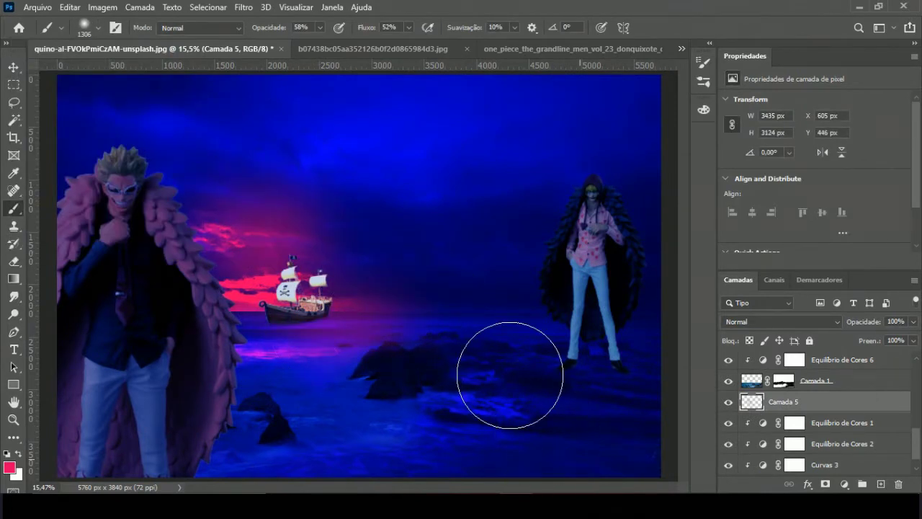
click(97, 28)
drag(160, 74, 165, 74)
key(Return)
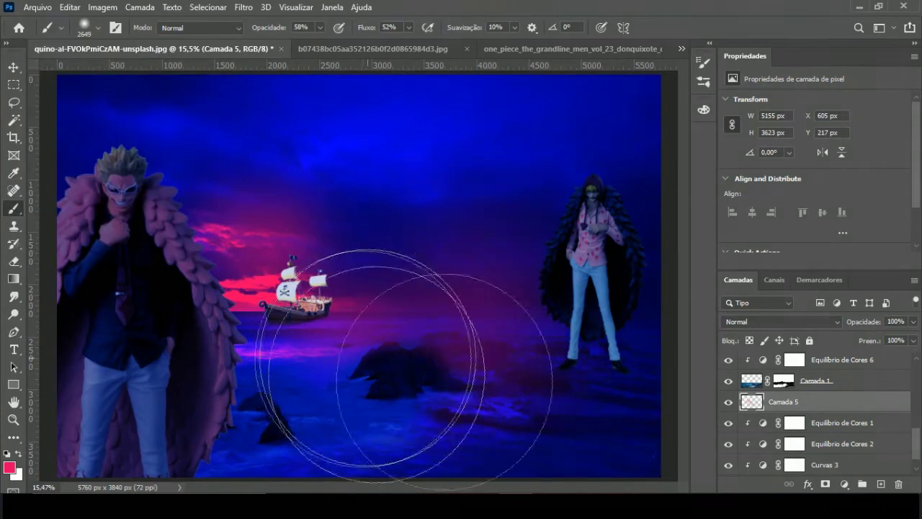
click(98, 27)
key(Return)
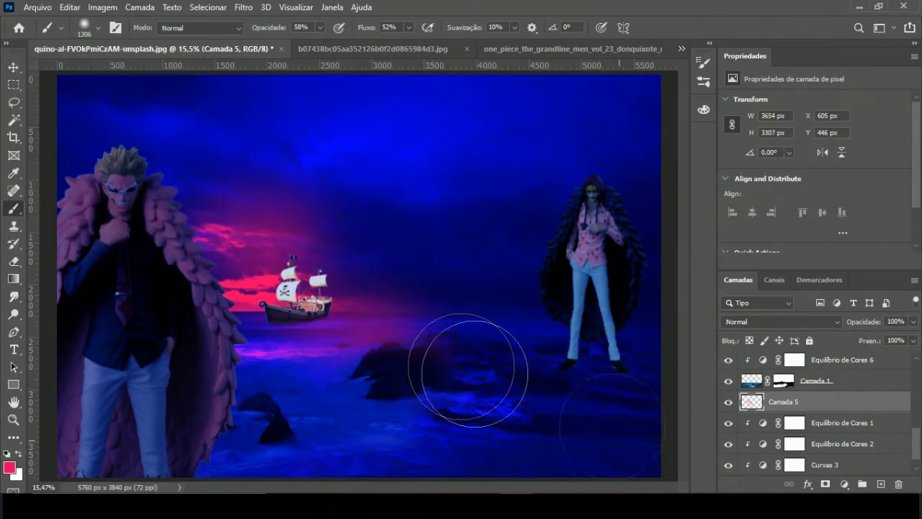
drag(448, 370, 658, 446)
key(ctrl+minus)
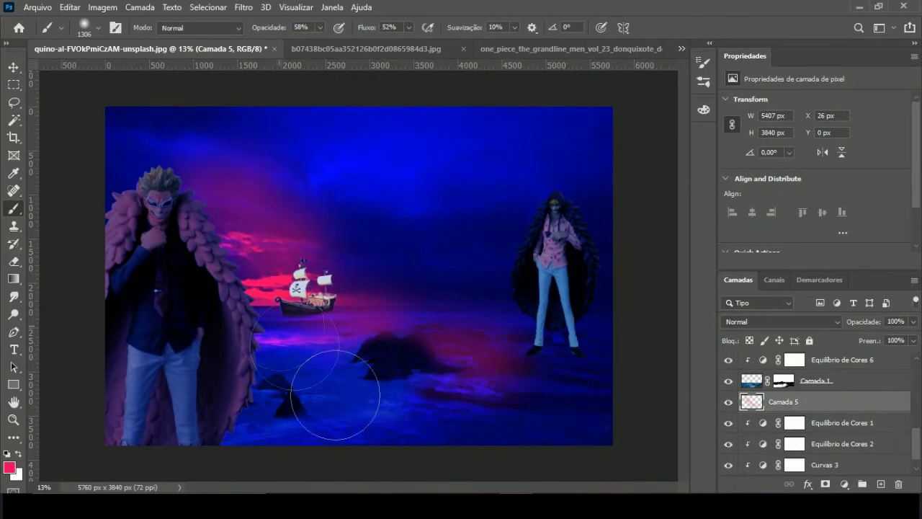
Step through the layer stack, selecting Camada 2, Camada 3 and the Curvas 1 adjustment.
click(842, 410)
key(alt+bracketright)
key(alt+bracketright)
key(alt+bracketright)
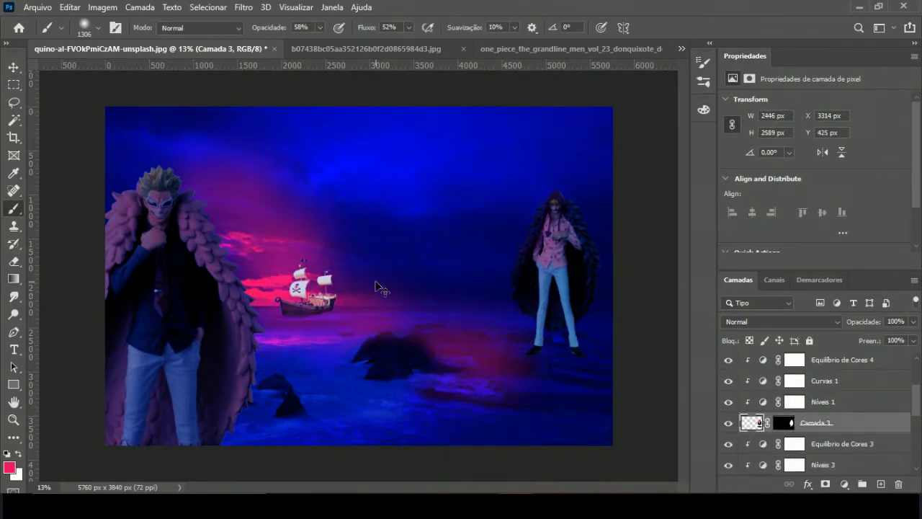
scroll(380, 288, up, 2)
scroll(555, 288, up, 3)
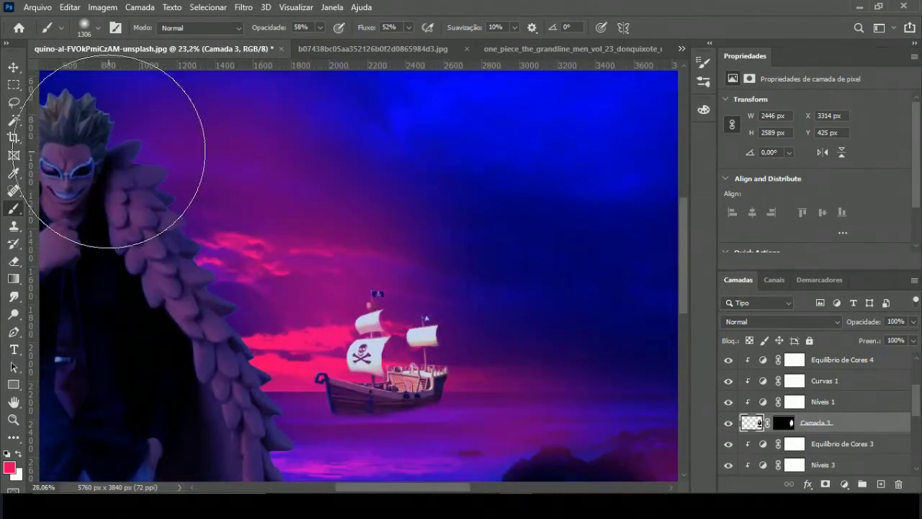
scroll(850, 449, up, 2)
scroll(851, 449, up, 2)
click(825, 424)
scroll(398, 213, up, 2)
scroll(398, 213, up, 2)
Shrink the brush to 85 px, add new layer Camada 6, and load the right figure's outline.
click(85, 28)
drag(118, 49, 95, 49)
key(Return)
key(alt+bracketright)
click(880, 484)
scroll(795, 410, down, 3)
ctrl+click(796, 411)
scroll(796, 410, up, 1)
scroll(391, 158, up, 2)
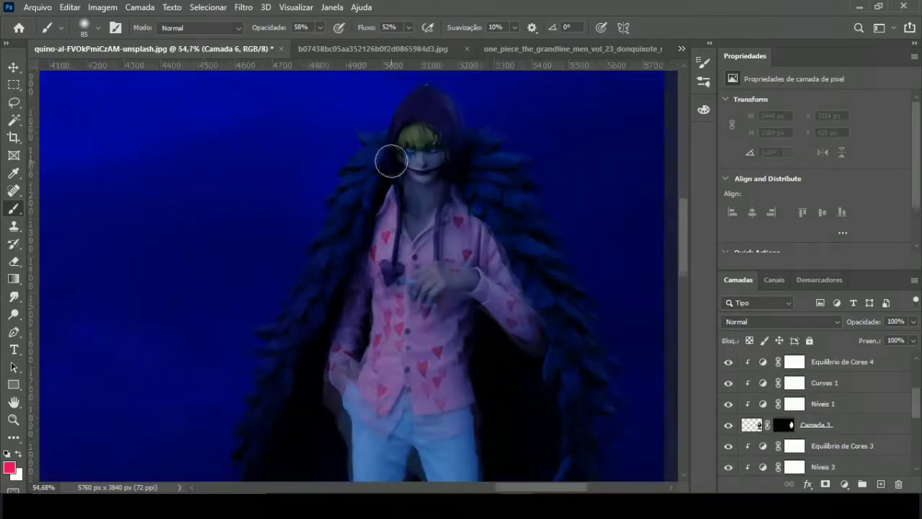
Paint a pink rim light along the right figure's hood and cloak edges on Camada 6.
scroll(391, 159, up, 2)
scroll(366, 197, up, 3)
mouse_move(366, 196)
mouse_down()
mouse_move(350, 233)
mouse_move(288, 284)
mouse_move(270, 333)
mouse_up()
drag(197, 408, 267, 329)
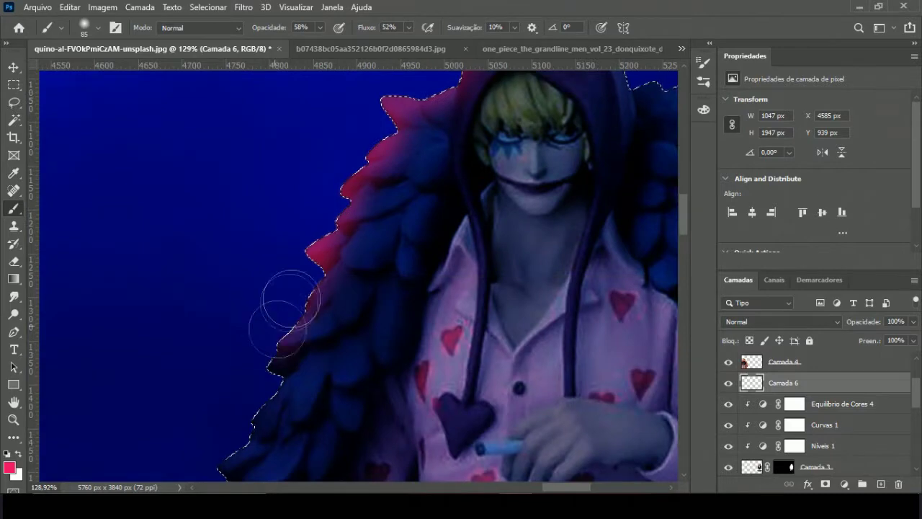
drag(221, 422, 325, 216)
drag(281, 350, 298, 319)
drag(305, 411, 382, 137)
scroll(375, 209, down, 3)
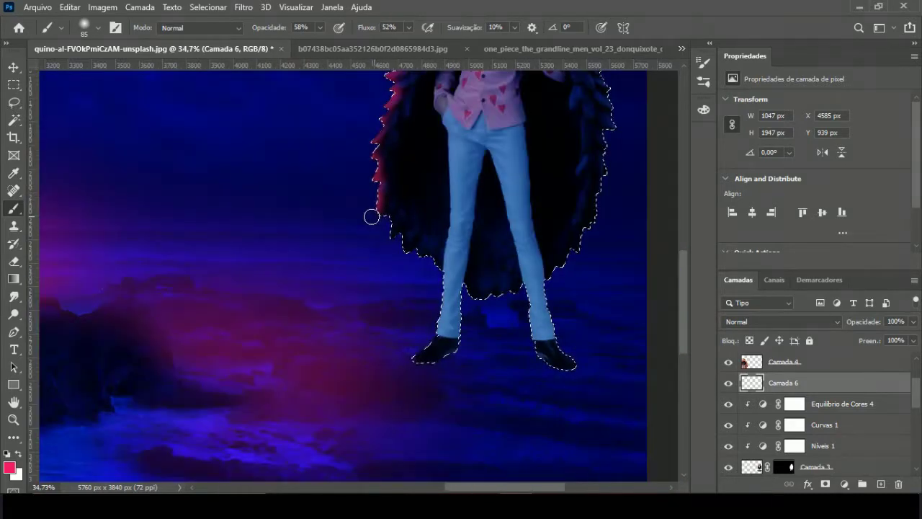
scroll(446, 288, down, 2)
scroll(571, 352, up, 2)
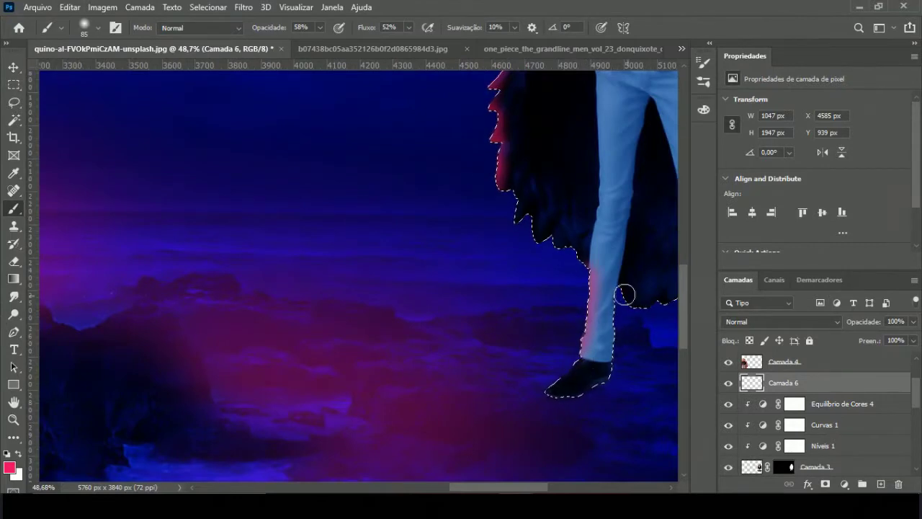
scroll(370, 329, down, 2)
scroll(370, 397, down, 1)
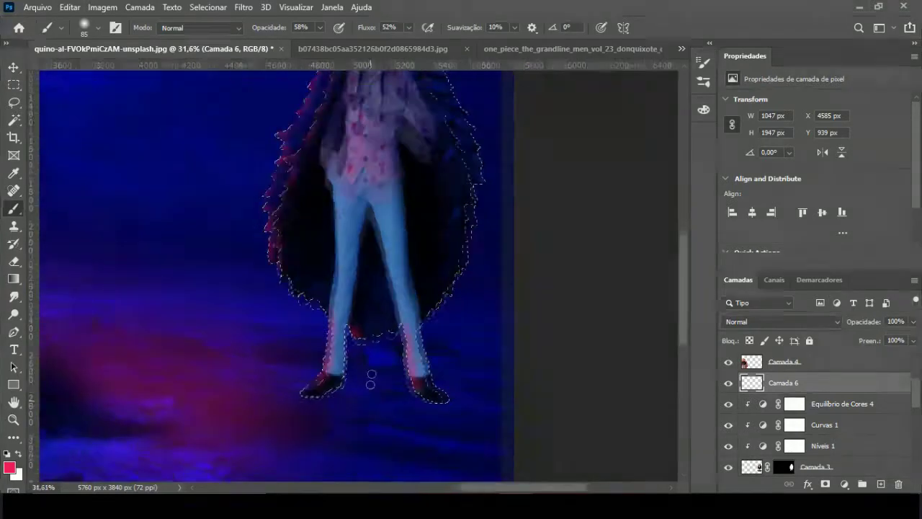
scroll(371, 398, down, 2)
scroll(584, 216, up, 2)
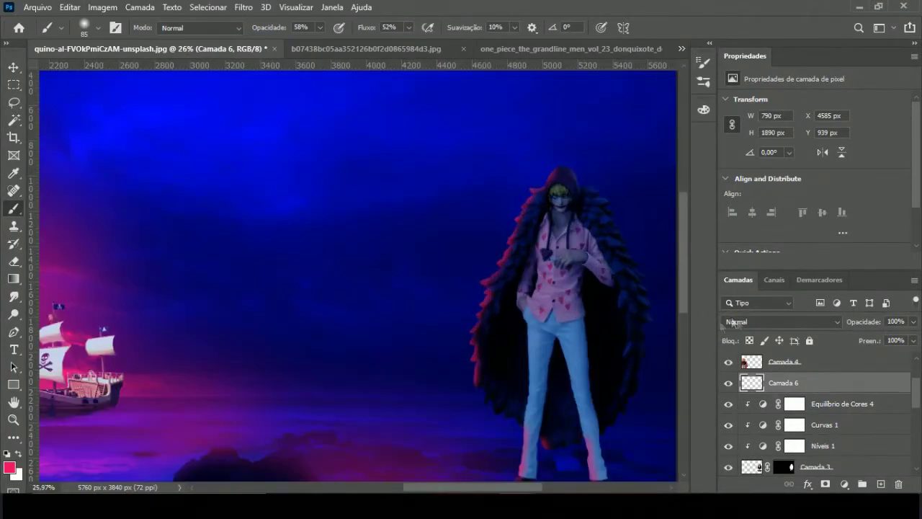
Review Camada 6's blending modes, then select the Curvas 1 adjustment.
click(782, 321)
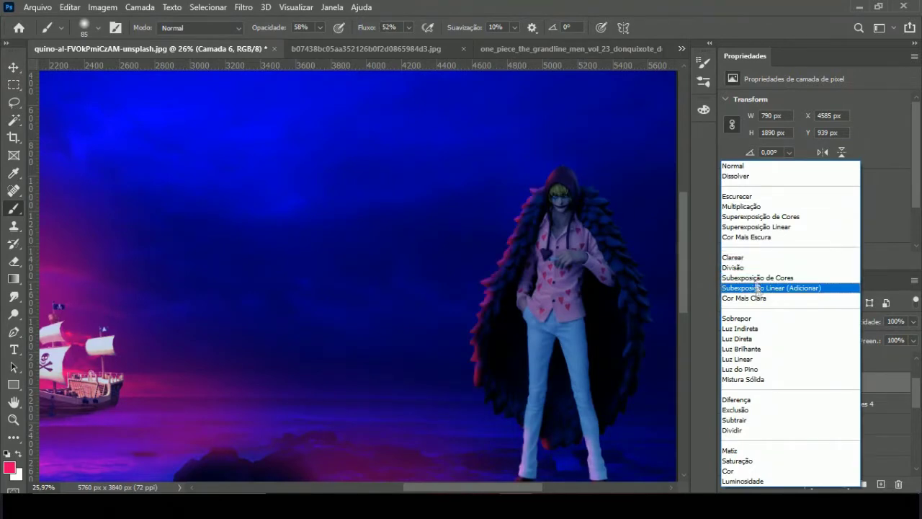
key(Escape)
click(827, 426)
scroll(595, 285, up, 1)
scroll(595, 284, up, 4)
With the brush active, select the Níveis 1 adjustment and pan around the canvas.
key(b)
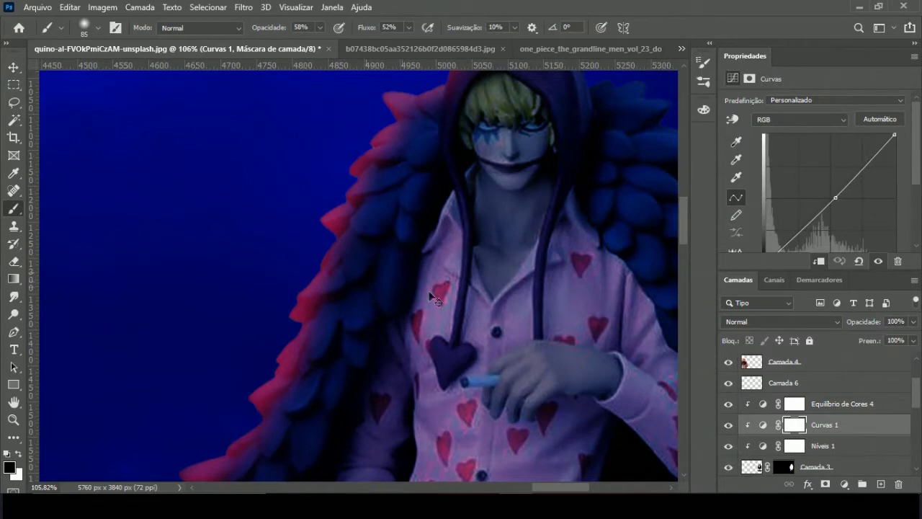
key(alt+bracketleft)
scroll(322, 374, down, 5)
scroll(322, 374, left, 2)
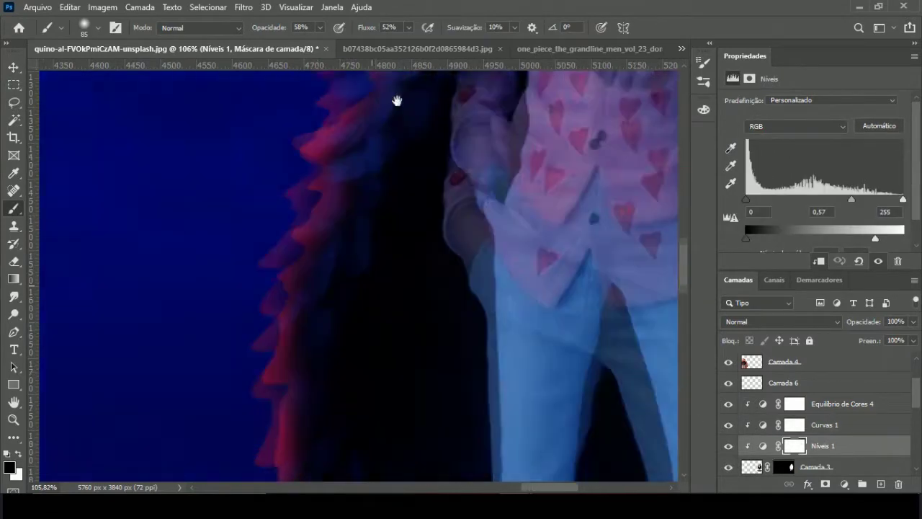
scroll(302, 365, down, 5)
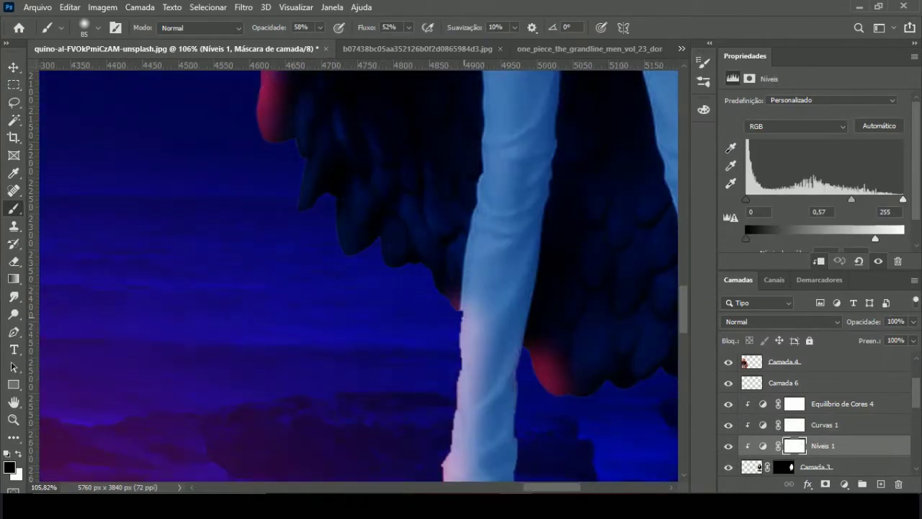
scroll(380, 128, down, 5)
scroll(380, 128, right, 2)
scroll(488, 139, up, 5)
scroll(487, 140, right, 2)
scroll(414, 224, down, 2)
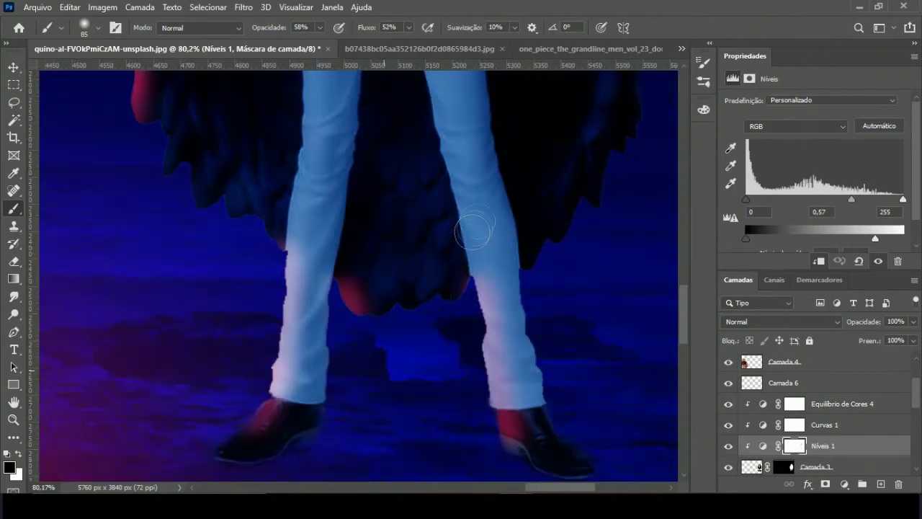
scroll(540, 144, down, 5)
scroll(548, 165, up, 8)
scroll(455, 297, down, 3)
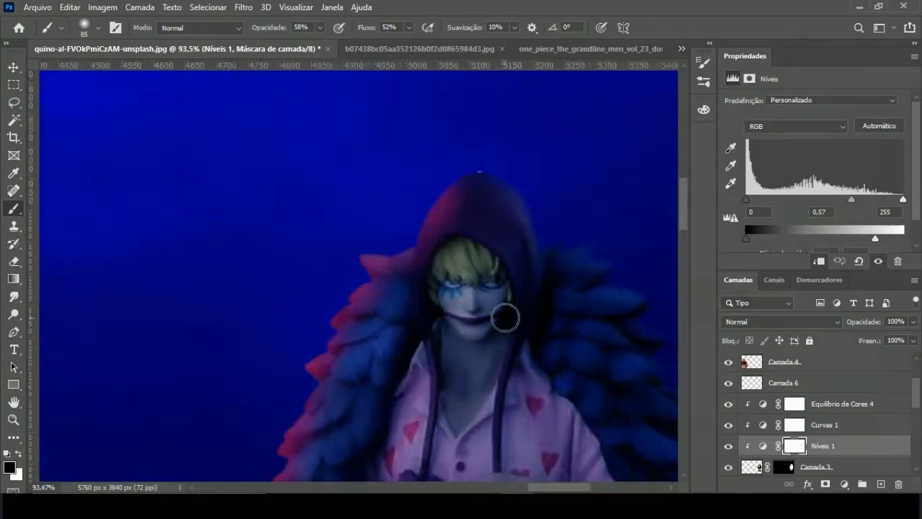
scroll(490, 169, down, 3)
scroll(566, 391, down, 1)
scroll(551, 315, up, 2)
scroll(644, 204, up, 3)
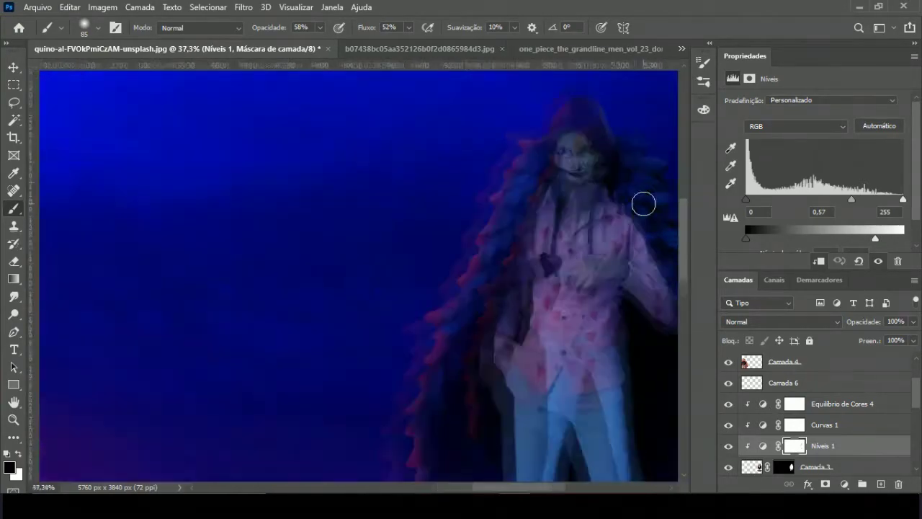
scroll(560, 108, up, 3)
scroll(555, 339, up, 2)
scroll(810, 429, up, 1)
Reselect the Camada 6 glow layer.
click(810, 427)
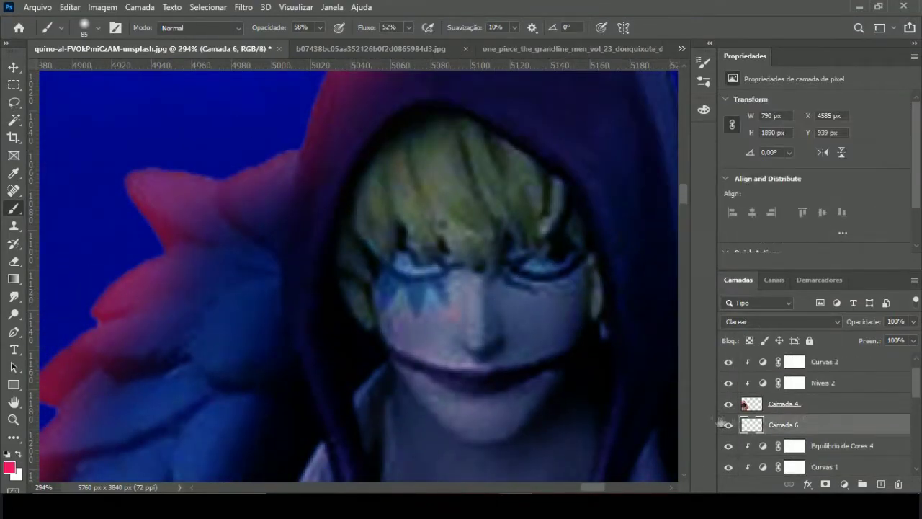
scroll(540, 388, down, 6)
scroll(583, 324, up, 1)
scroll(590, 321, up, 1)
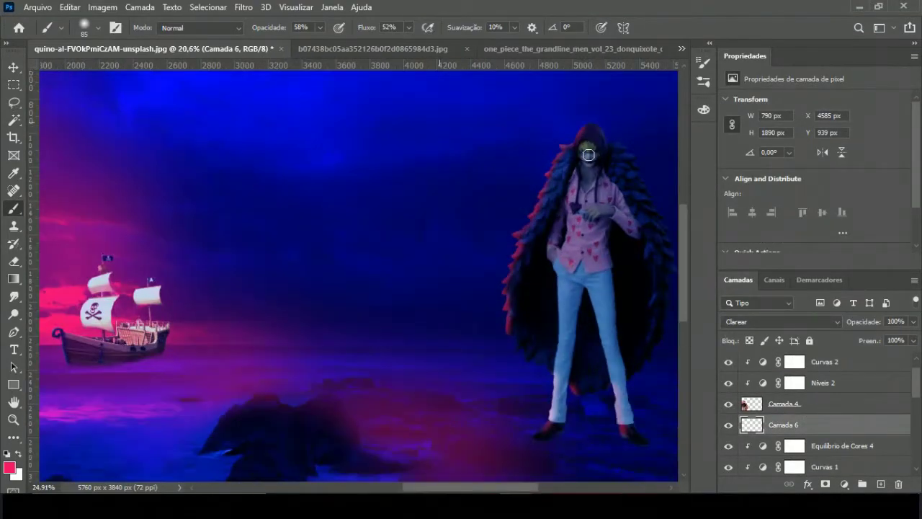
scroll(579, 412, up, 3)
scroll(579, 412, up, 3)
scroll(785, 446, down, 3)
Reload the figure's outline as a selection and add a new empty layer, Camada 7.
ctrl+click(785, 446)
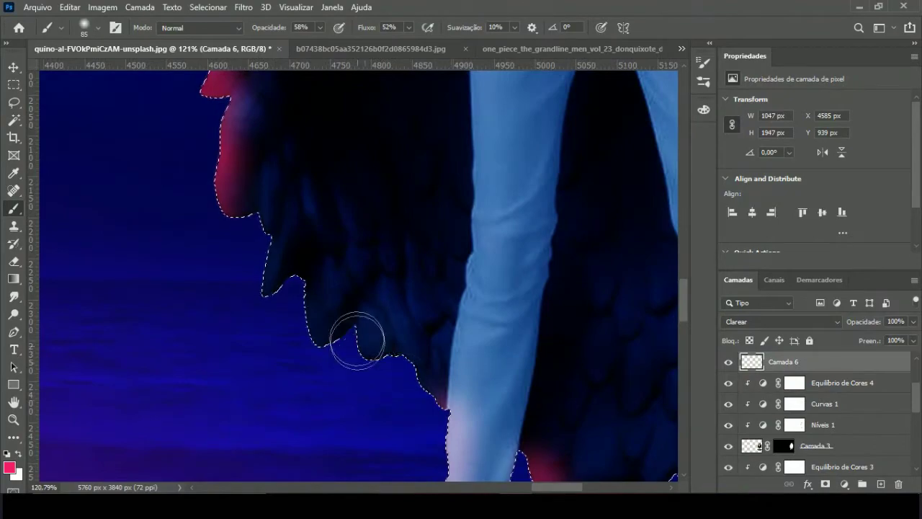
scroll(425, 385, down, 2)
scroll(346, 331, down, 1)
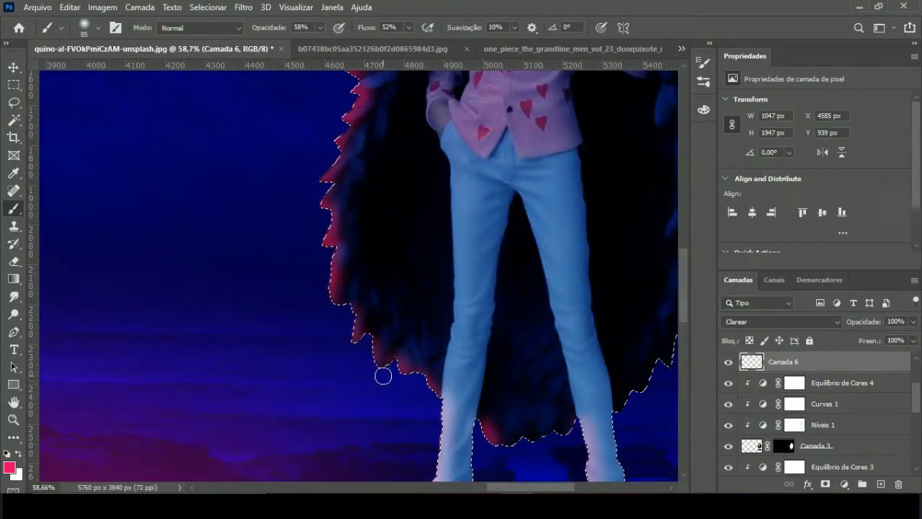
scroll(384, 375, down, 3)
scroll(598, 206, up, 5)
scroll(611, 147, up, 3)
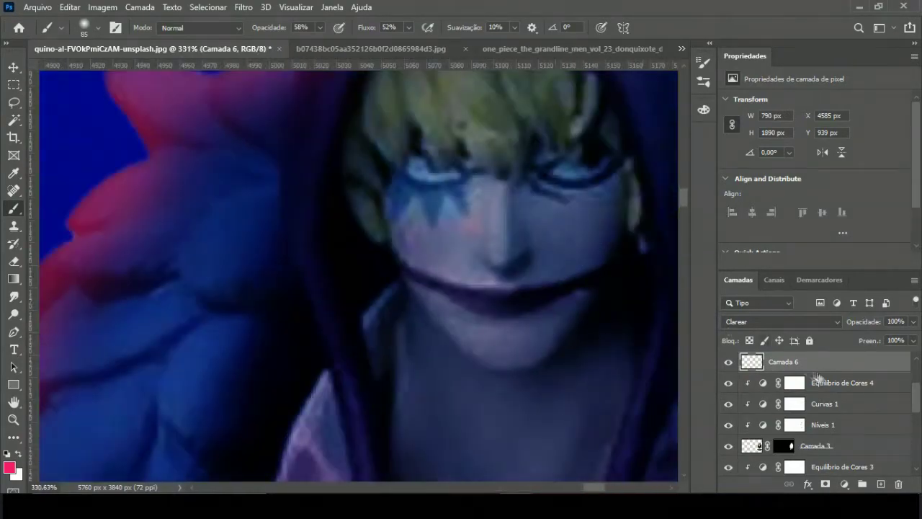
key(ctrl+shift+alt+n)
scroll(562, 247, down, 1)
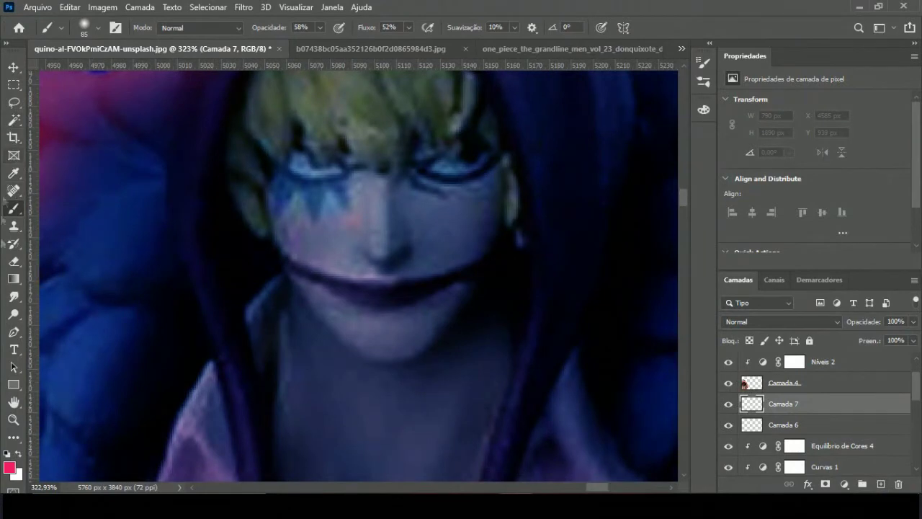
Turn the zigzag eye path into a filled shape layer.
click(14, 334)
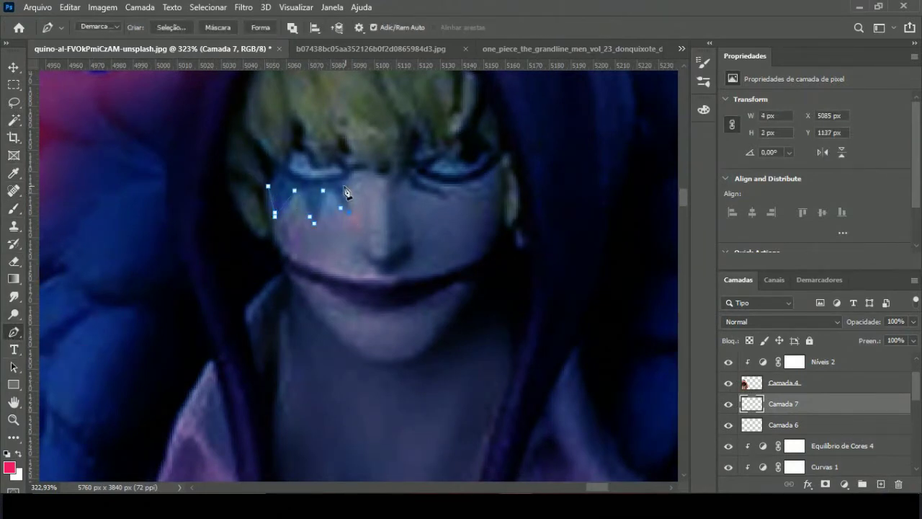
scroll(272, 193, down, 5)
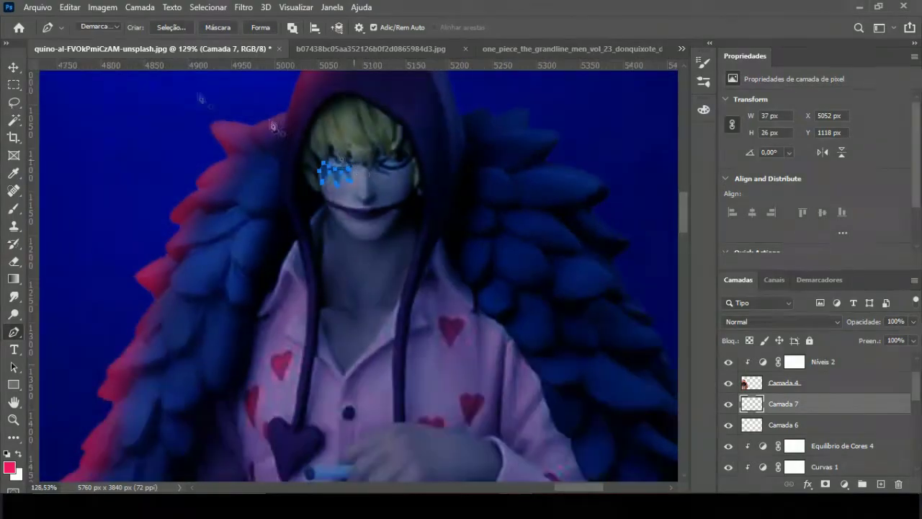
click(96, 37)
scroll(190, 123, up, 3)
scroll(255, 229, up, 2)
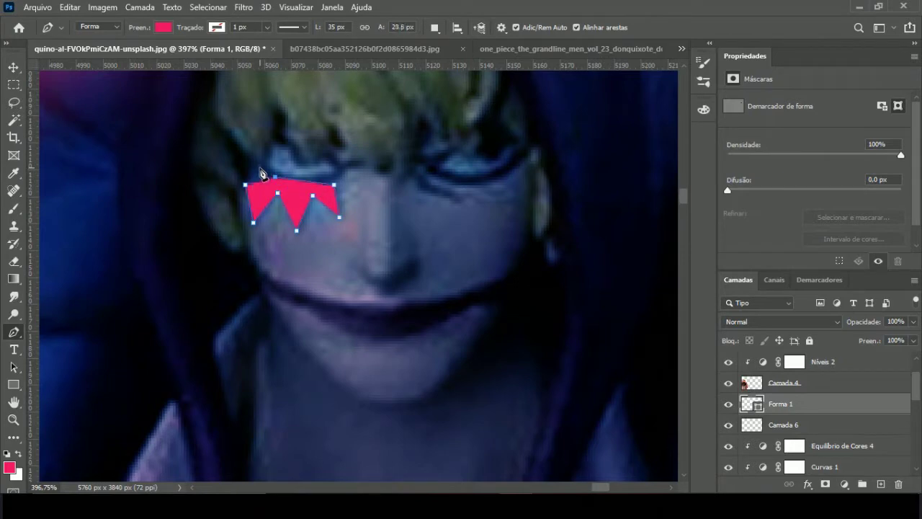
Fill the mark cyan, rasterize Forma 1, and blend it as Subexposição Linear (Adicionar).
click(164, 26)
click(206, 96)
scroll(230, 257, down, 5)
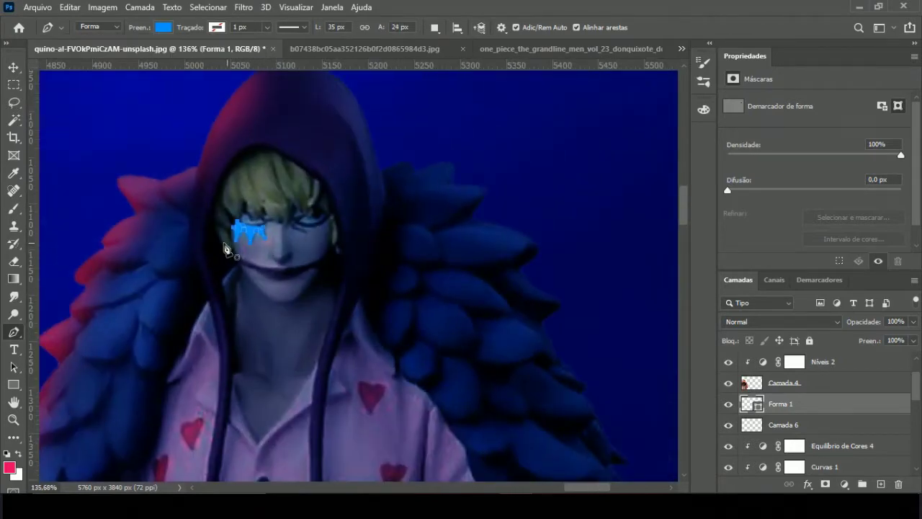
key(v)
scroll(371, 285, down, 2)
right_click(781, 404)
click(692, 317)
click(782, 321)
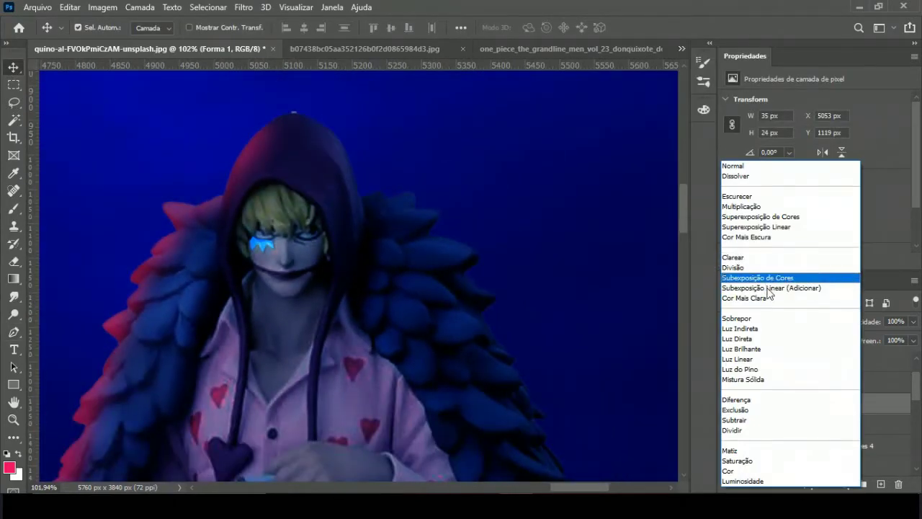
click(765, 287)
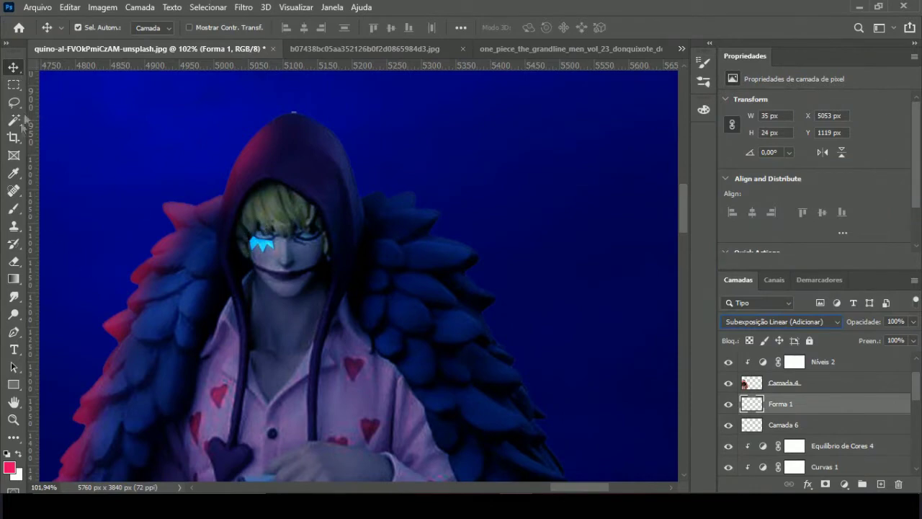
Select the Níveis 1 layer mask with the brush and bring up brush size settings.
scroll(238, 216, up, 5)
scroll(828, 418, down, 2)
click(794, 445)
key(b)
right_click(237, 208)
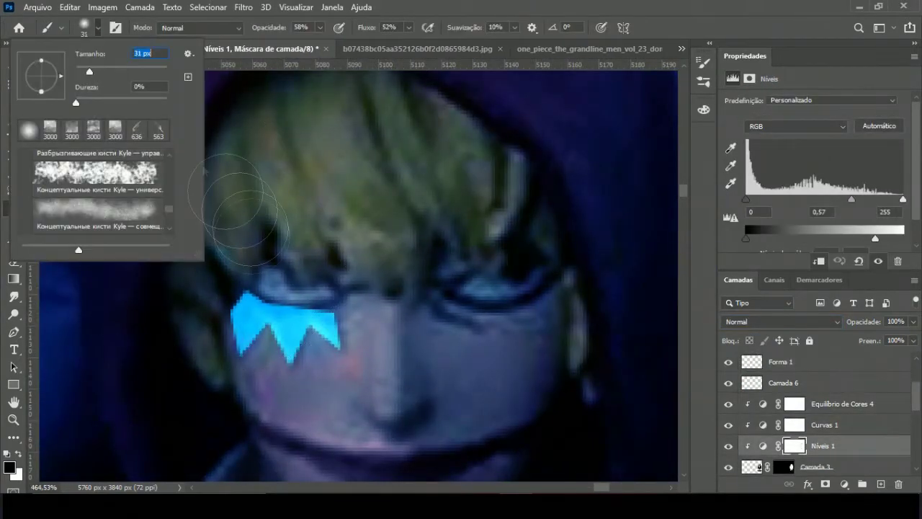
Place a new layer above Forma 1 and sample the mark's cyan to paint a soft glow.
key(Return)
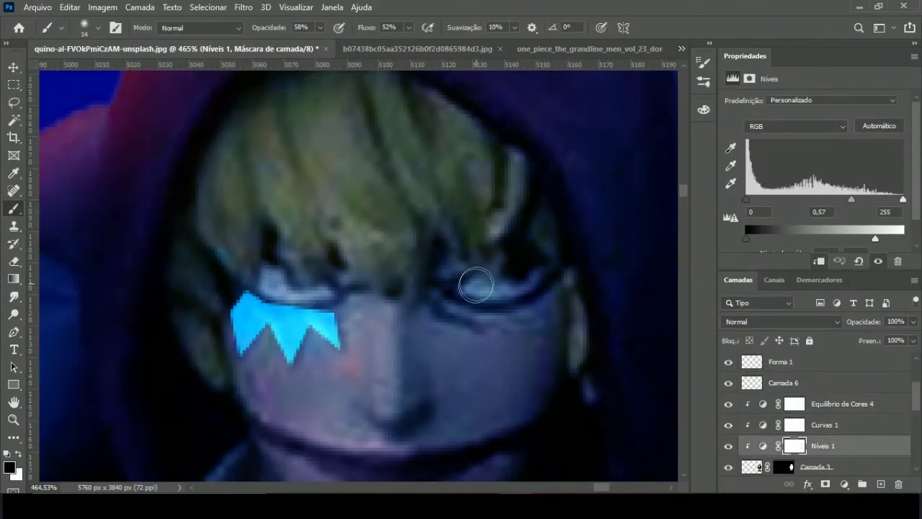
scroll(283, 307, down, 2)
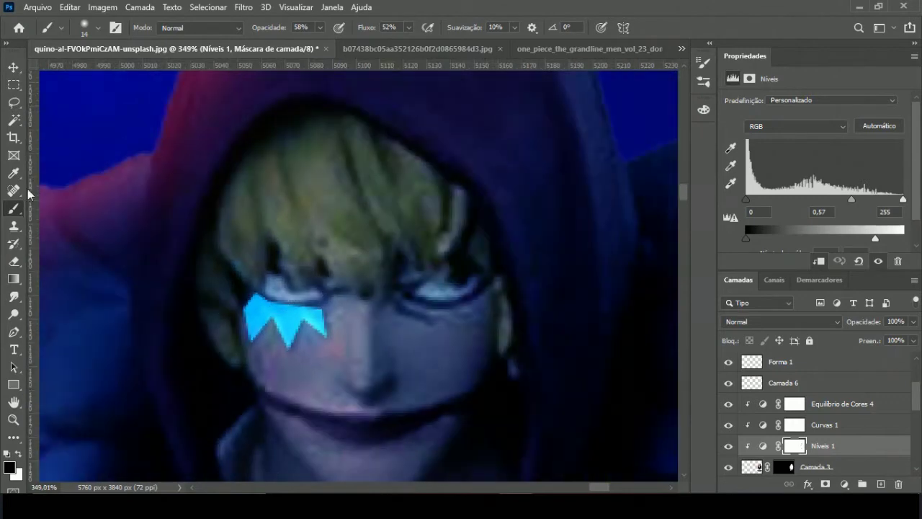
click(96, 29)
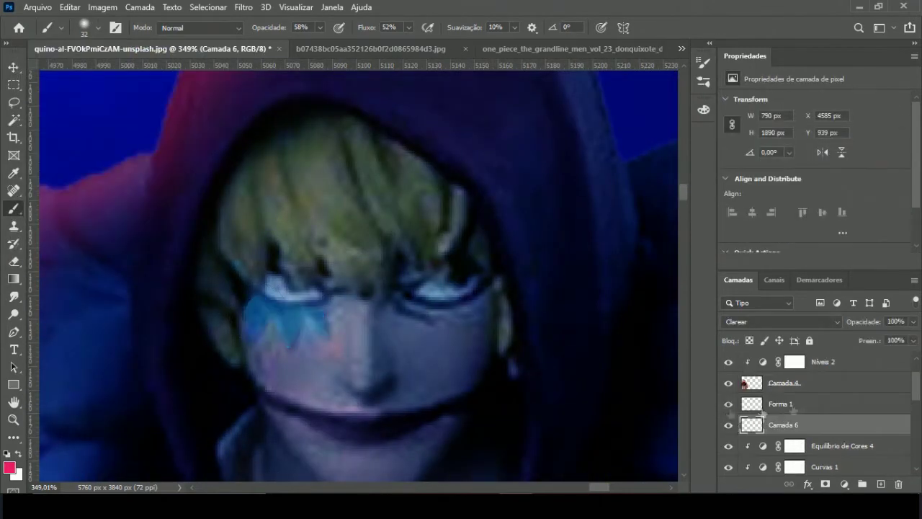
drag(762, 414, 762, 394)
alt+click(248, 317)
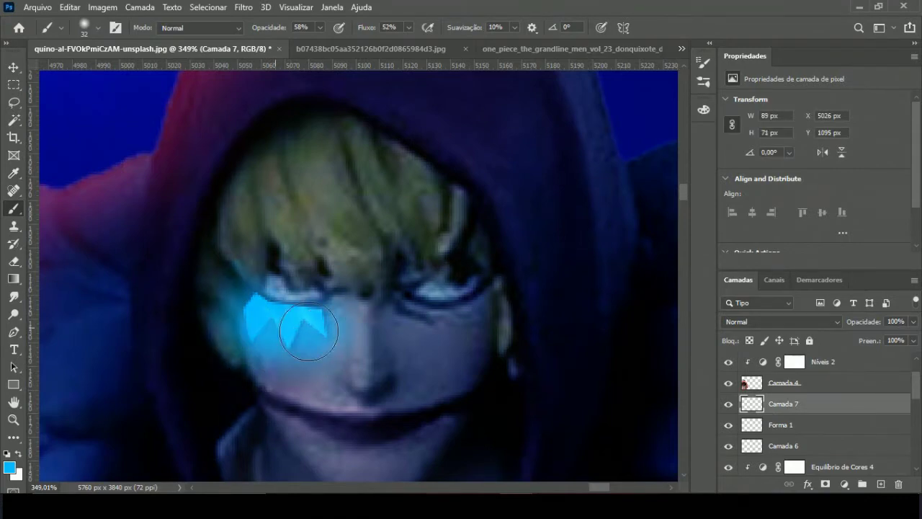
scroll(309, 333, down, 3)
scroll(247, 386, down, 2)
scroll(208, 366, up, 1)
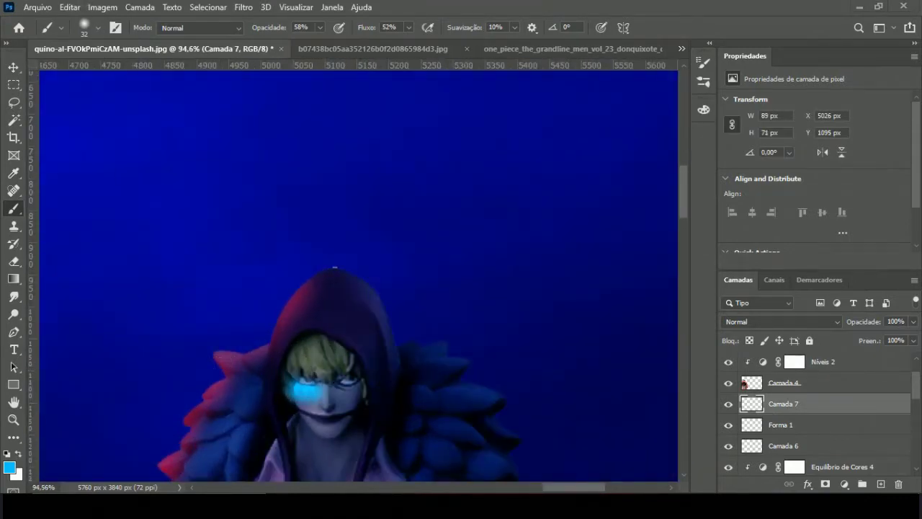
scroll(310, 403, up, 4)
Enable a colour overlay layer style on Forma 1.
click(763, 426)
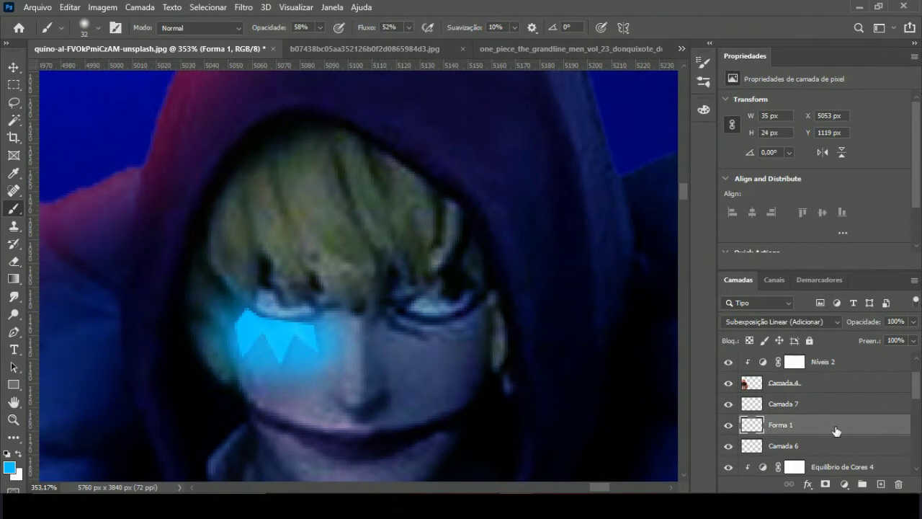
double_click(835, 430)
click(400, 297)
Set Forma 1's colour overlay to deep blue 0036ff.
click(737, 165)
click(657, 138)
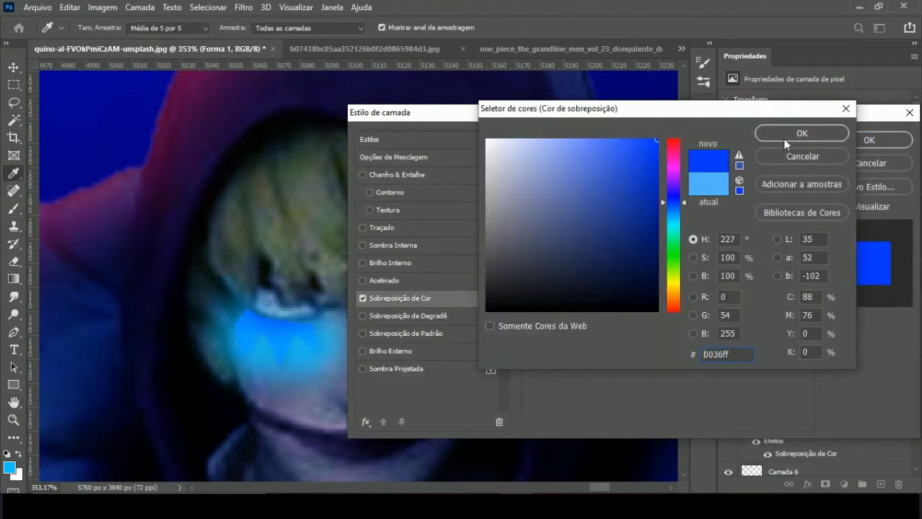
click(801, 132)
click(869, 140)
On Camada 7, set a blue brush colour and a 163 px brush size.
key(b)
click(783, 403)
click(9, 468)
click(772, 132)
click(98, 27)
drag(54, 85, 83, 85)
key(Return)
scroll(123, 360, down, 3)
scroll(86, 385, down, 2)
scroll(334, 243, down, 2)
scroll(627, 189, up, 2)
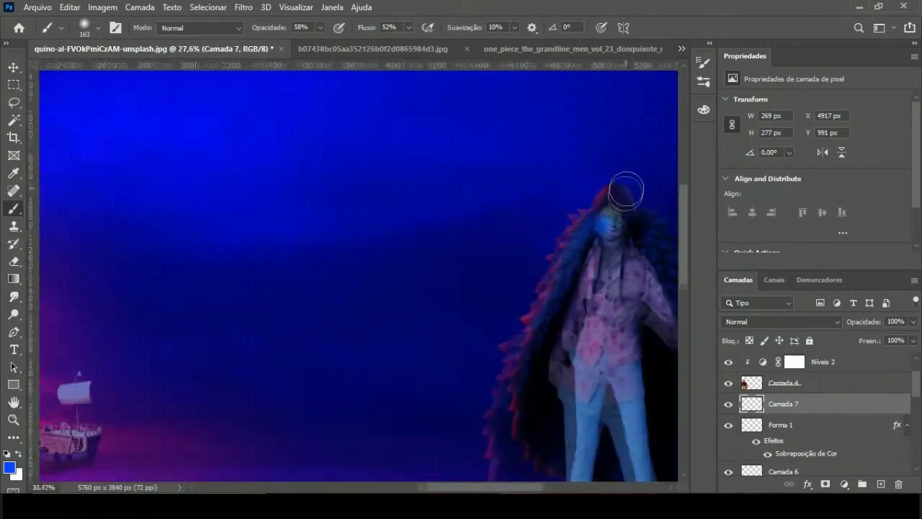
scroll(626, 189, up, 5)
scroll(518, 216, up, 2)
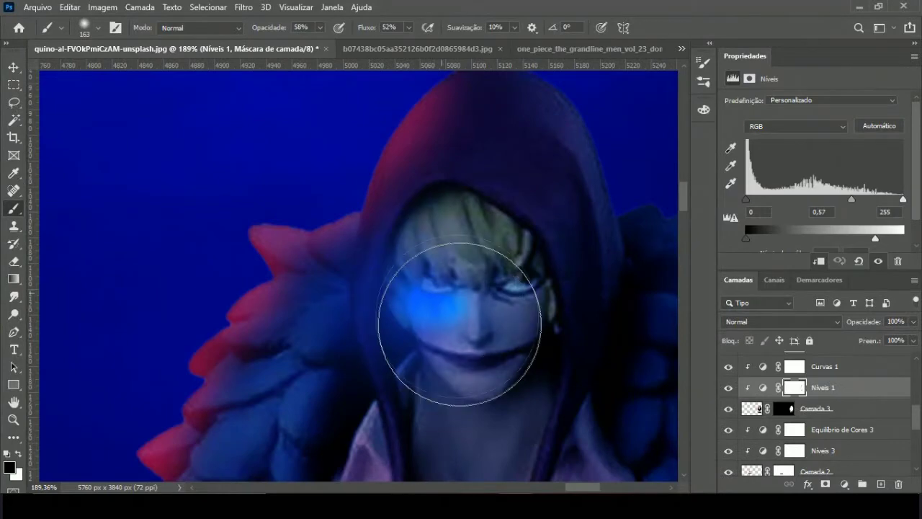
scroll(360, 376, down, 5)
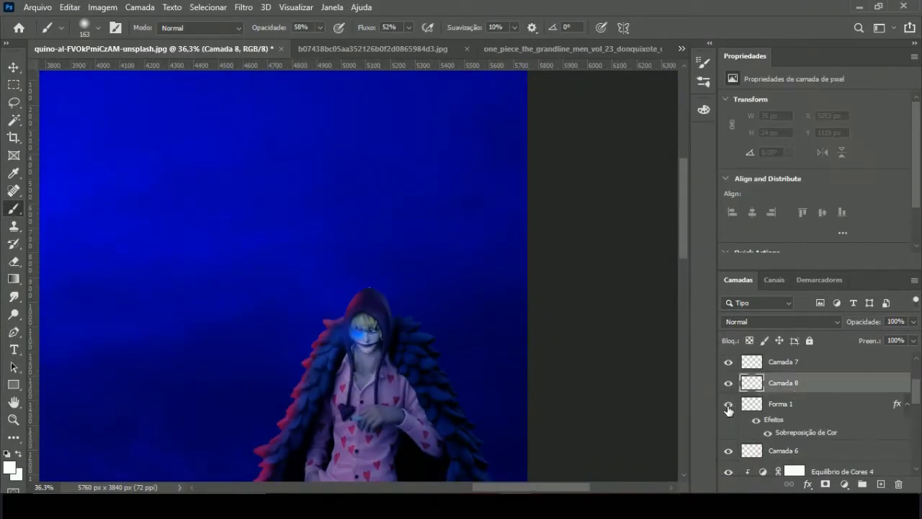
Give Forma 1 a blue Brilho Externo outer glow instead of cyan.
double_click(813, 409)
drag(403, 108, 531, 93)
click(504, 339)
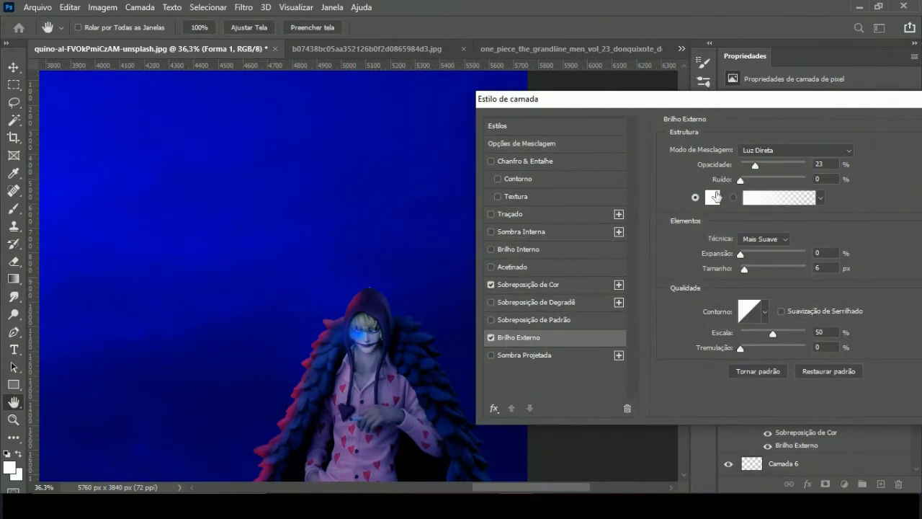
click(553, 181)
click(673, 209)
click(802, 133)
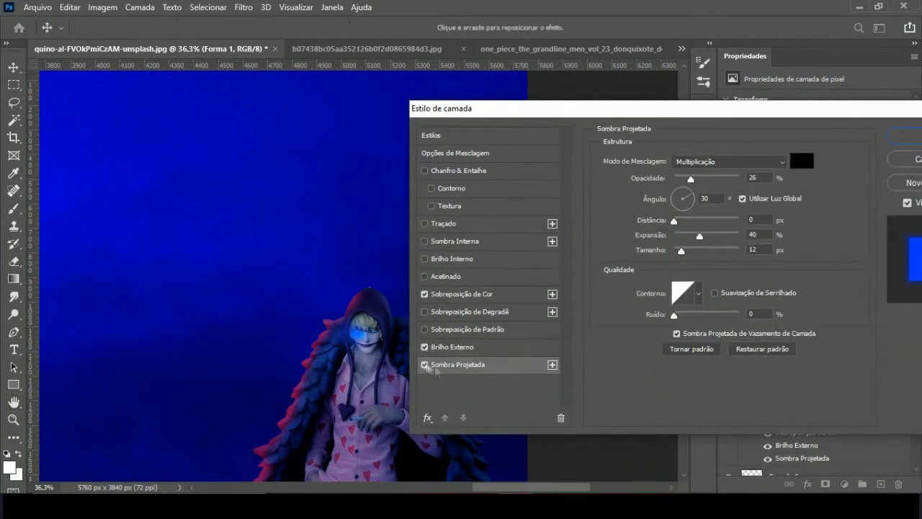
scroll(602, 315, up, 1)
scroll(603, 315, up, 5)
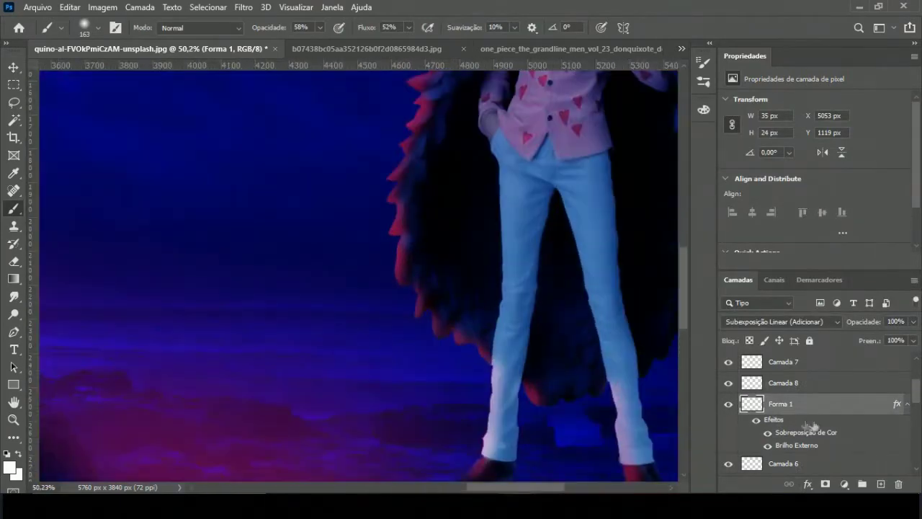
scroll(812, 425, up, 1)
click(784, 404)
Adjust the brush and load the hooded figure's outline as a selection on Camada 9.
scroll(544, 288, up, 2)
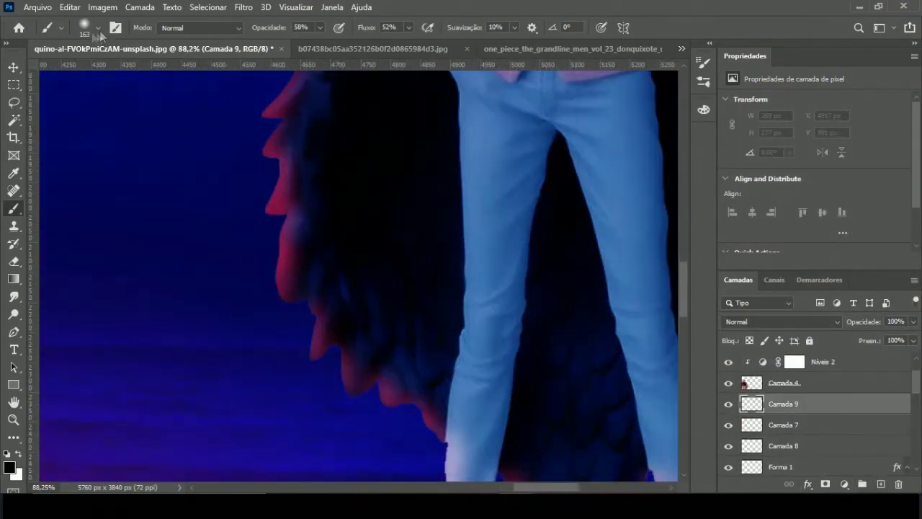
click(98, 28)
drag(783, 403, 792, 412)
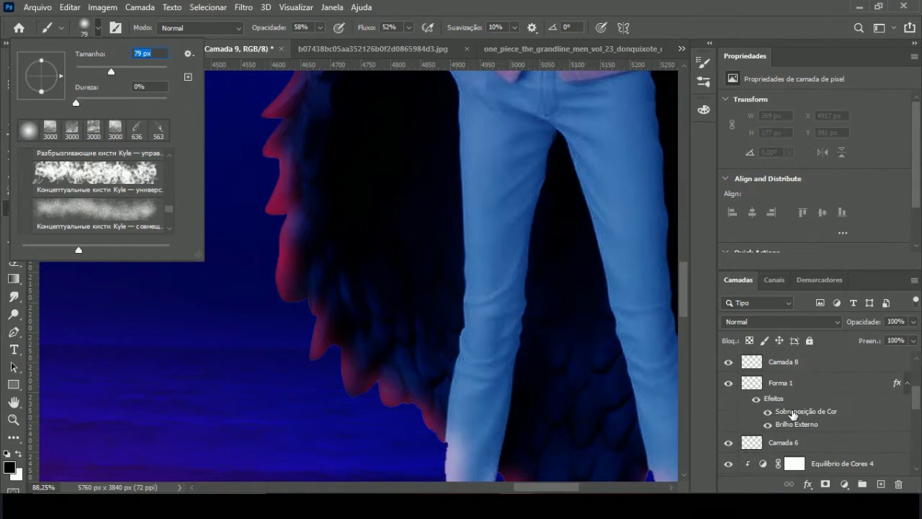
scroll(793, 412, up, 1)
ctrl+click(782, 378)
Darken the left and right edges of the figure's trouser legs.
mouse_move(454, 415)
mouse_down()
mouse_move(461, 220)
mouse_move(462, 270)
mouse_up()
scroll(442, 414, up, 5)
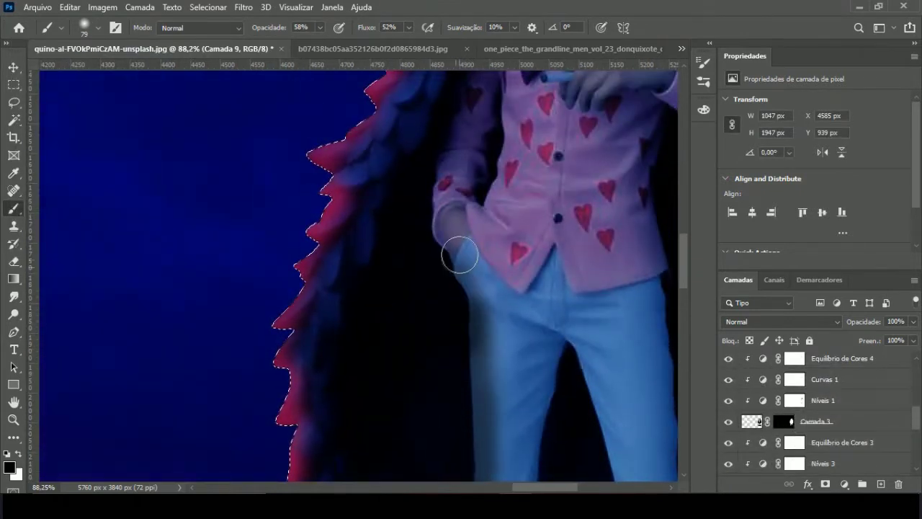
scroll(463, 278, down, 3)
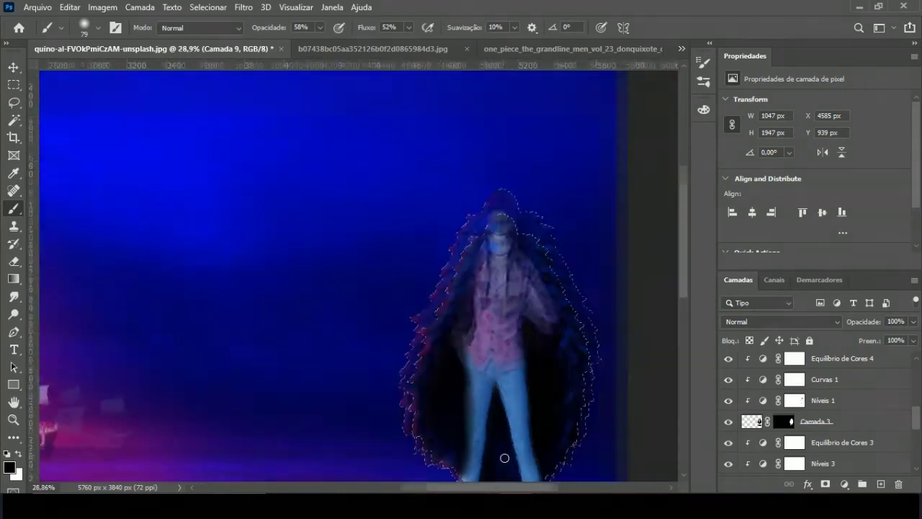
scroll(476, 229, up, 2)
scroll(477, 229, down, 5)
scroll(432, 209, right, 3)
mouse_move(393, 175)
mouse_down()
mouse_move(436, 303)
mouse_move(447, 130)
mouse_move(473, 212)
mouse_move(490, 355)
mouse_up()
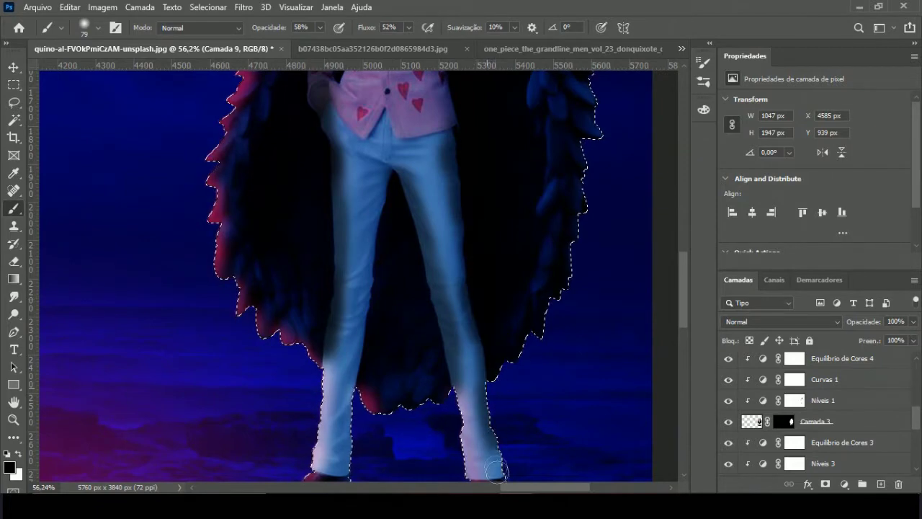
scroll(494, 453, down, 3)
scroll(468, 302, up, 3)
Shrink the brush and inspect the shading on the legs and boots.
click(62, 27)
drag(112, 72, 101, 73)
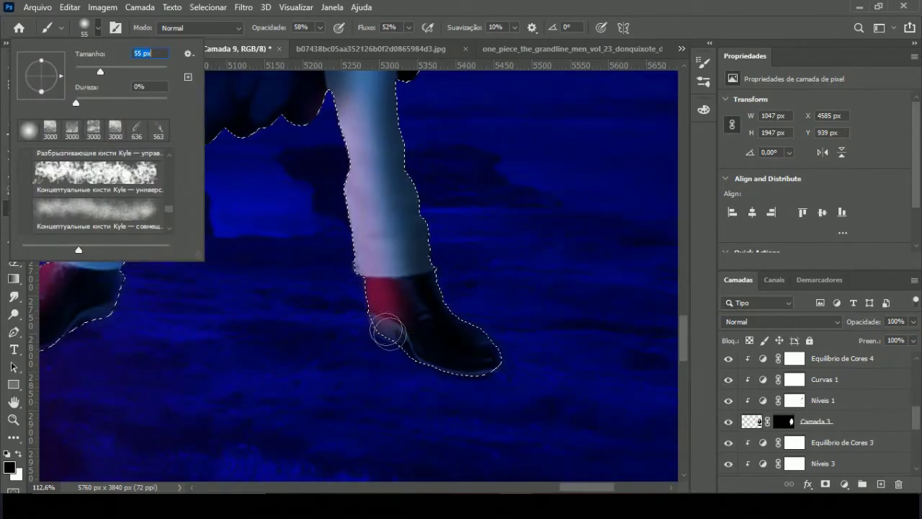
click(390, 334)
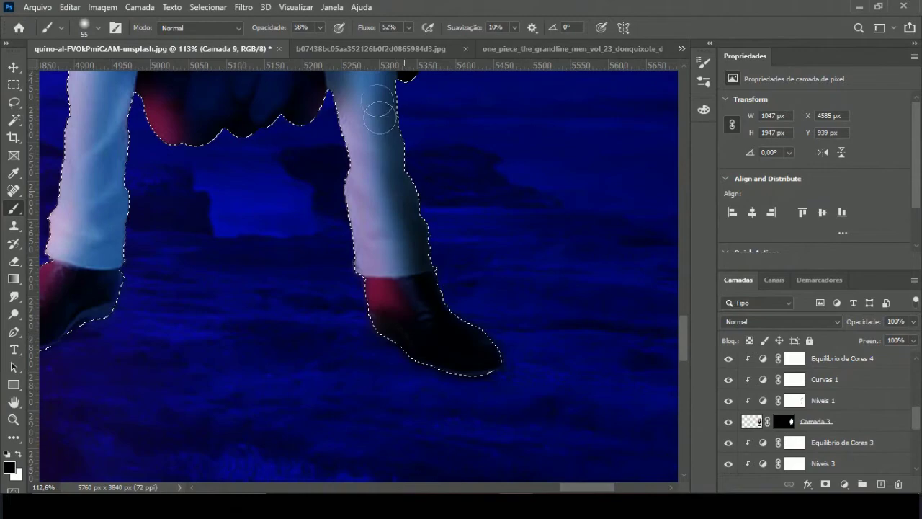
scroll(432, 202, down, 4)
scroll(414, 101, up, 3)
scroll(446, 216, down, 4)
scroll(474, 147, down, 2)
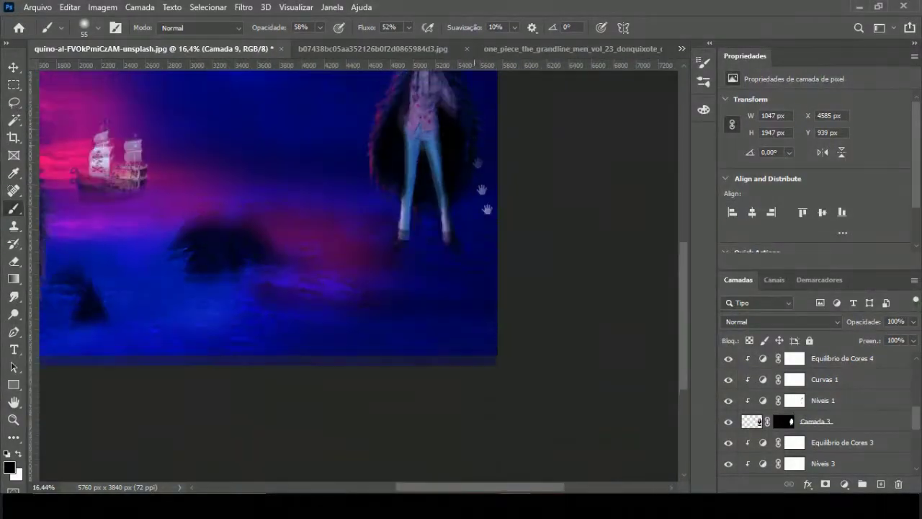
scroll(473, 147, up, 3)
scroll(432, 216, down, 3)
scroll(404, 273, up, 3)
scroll(386, 298, up, 1)
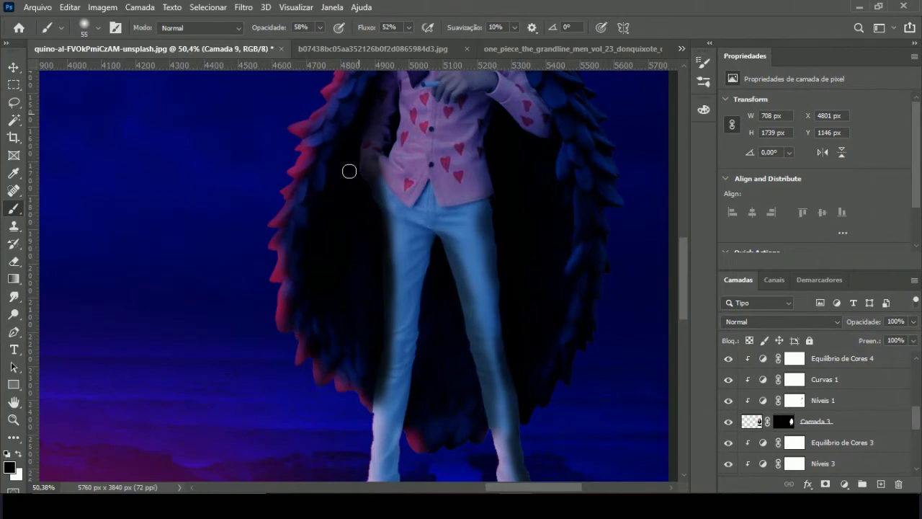
scroll(449, 409, down, 3)
scroll(439, 310, up, 3)
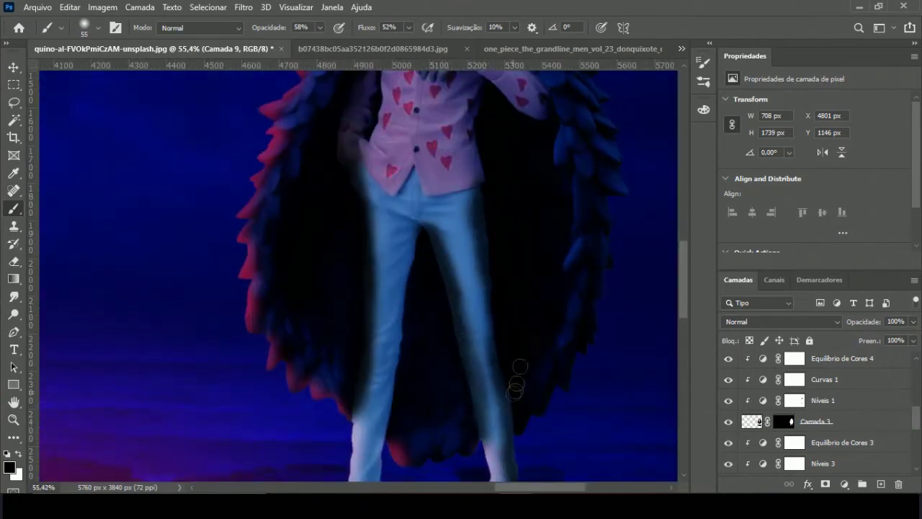
scroll(531, 211, up, 3)
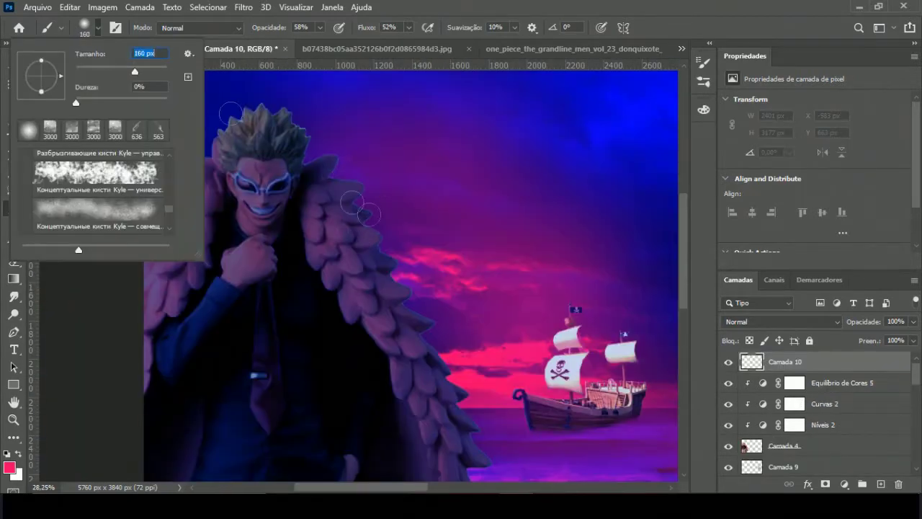
click(881, 365)
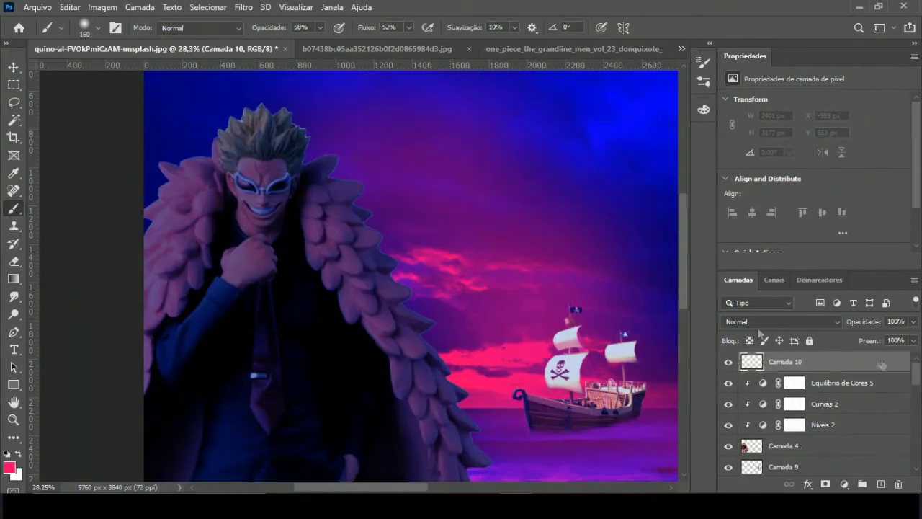
Mask Camada 4, load its figure outline, and return to Camada 10.
click(778, 446)
click(825, 483)
ctrl+click(751, 445)
scroll(288, 252, up, 3)
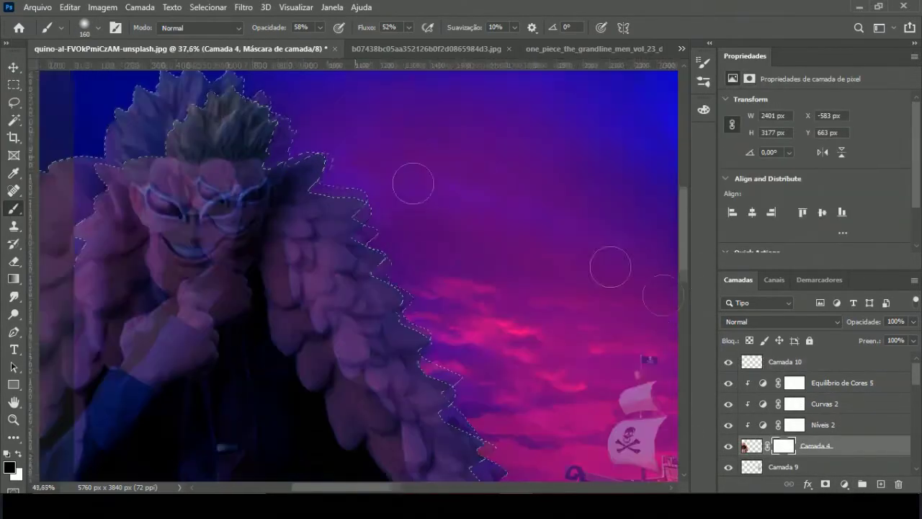
click(785, 361)
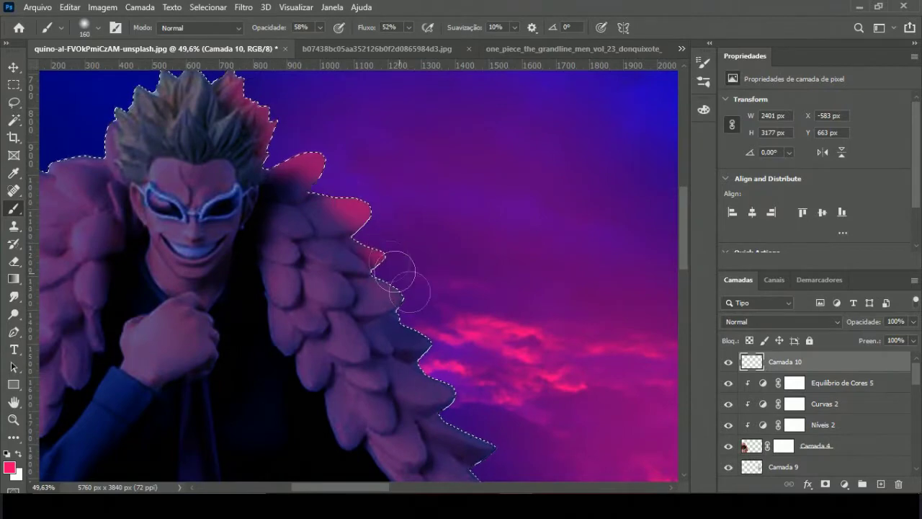
Paint magenta rim light down the coat's edge and zoom out to check.
drag(457, 392, 360, 116)
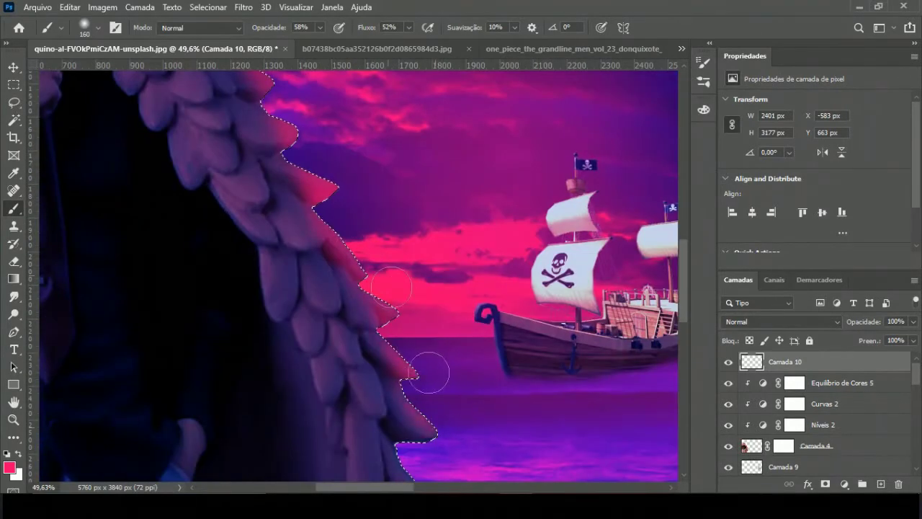
drag(389, 284, 328, 316)
drag(315, 366, 335, 206)
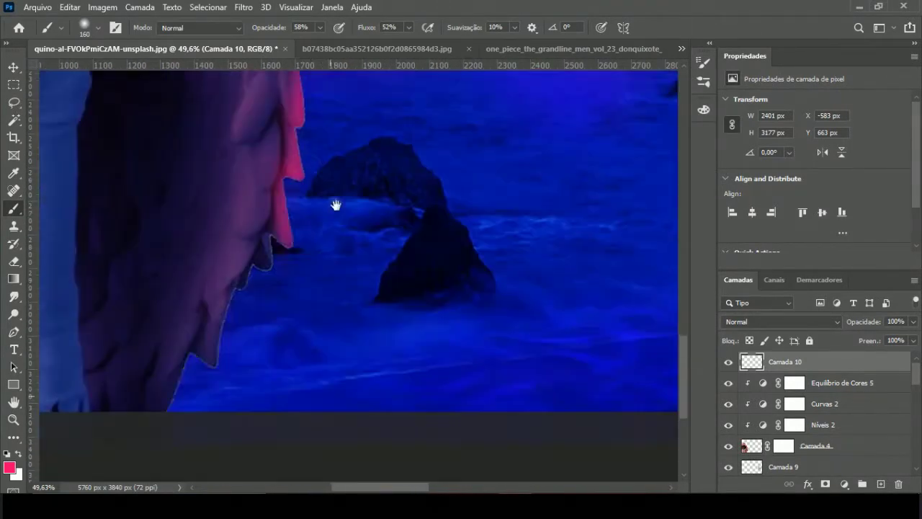
scroll(179, 401, down, 3)
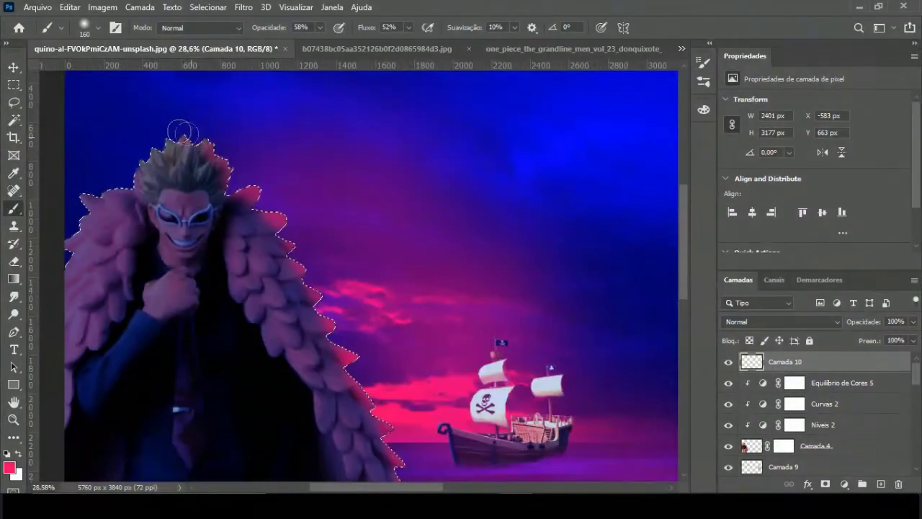
drag(123, 174, 259, 14)
scroll(331, 206, down, 3)
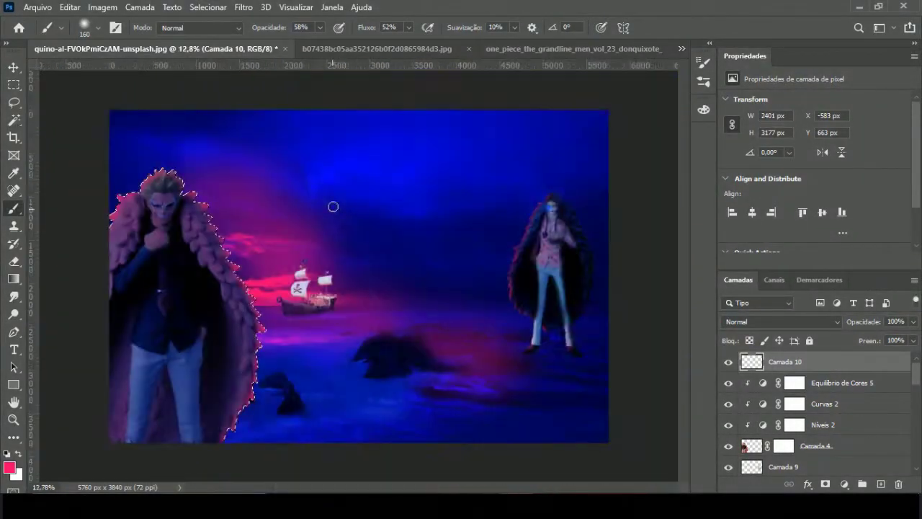
scroll(313, 205, down, 2)
scroll(313, 205, up, 2)
scroll(140, 339, up, 1)
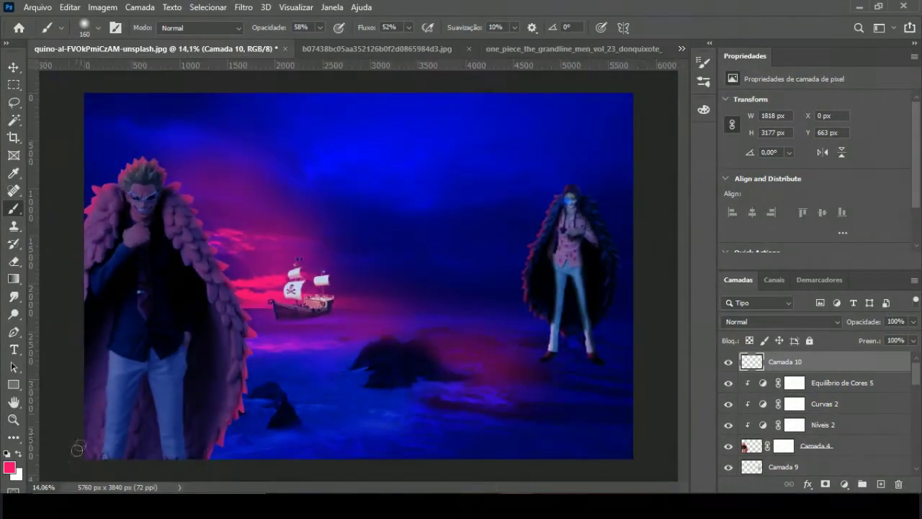
click(836, 405)
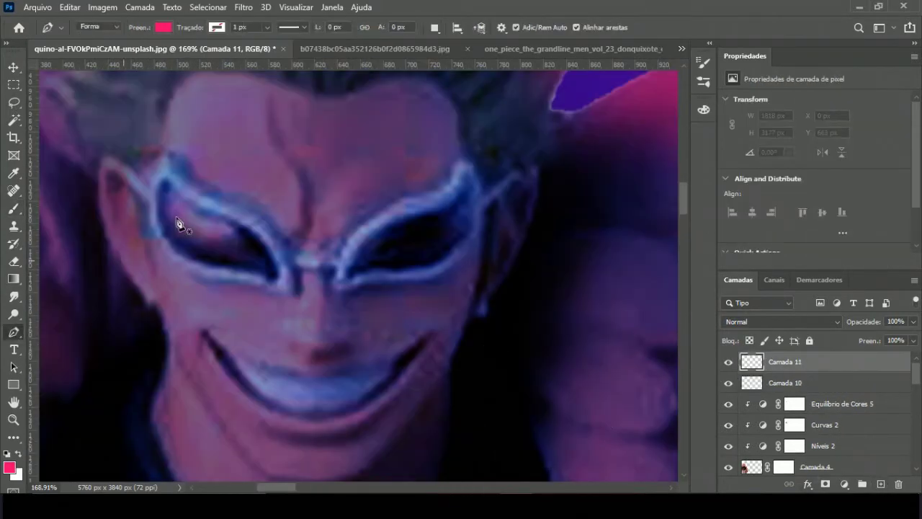
Set the Pen shape fill to red and outline both eye openings.
click(247, 53)
click(648, 148)
click(759, 132)
click(167, 238)
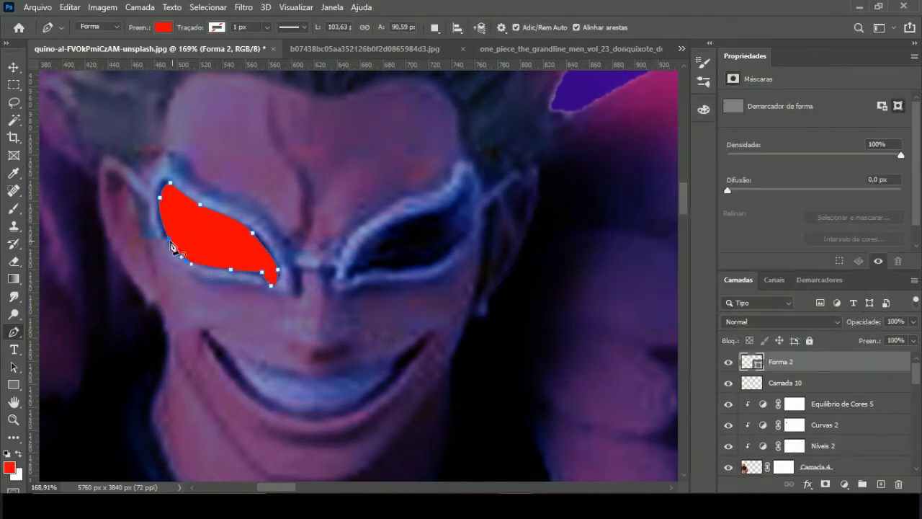
click(347, 278)
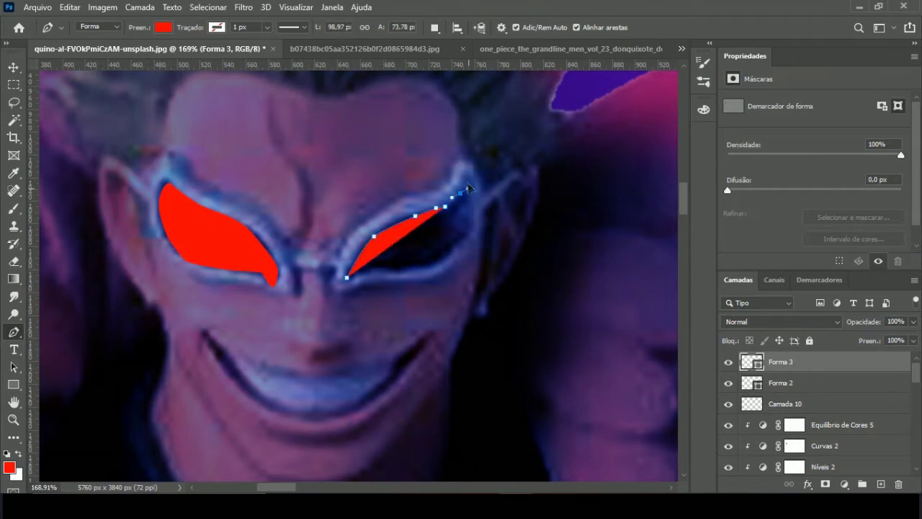
click(428, 267)
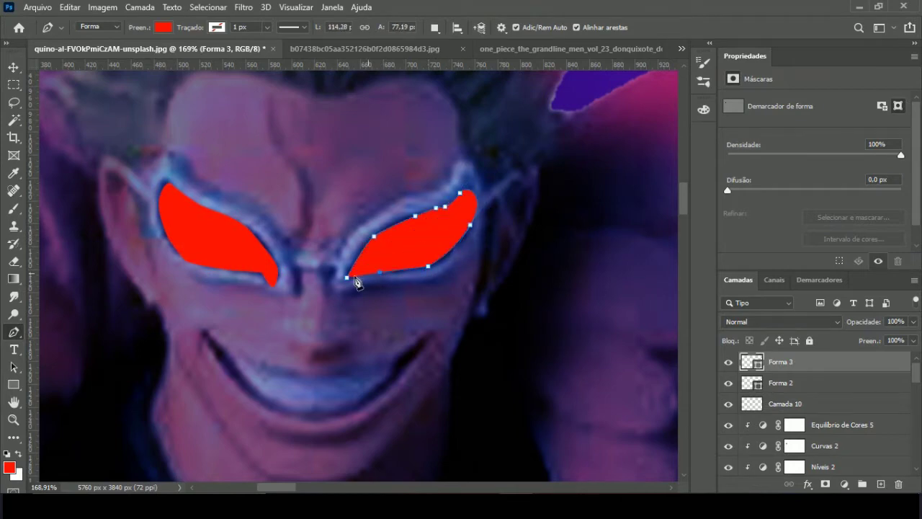
Fix the left eye shape's pointed tip with the Curvature Pen.
scroll(263, 299, down, 1)
ctrl+click(267, 292)
scroll(268, 295, up, 3)
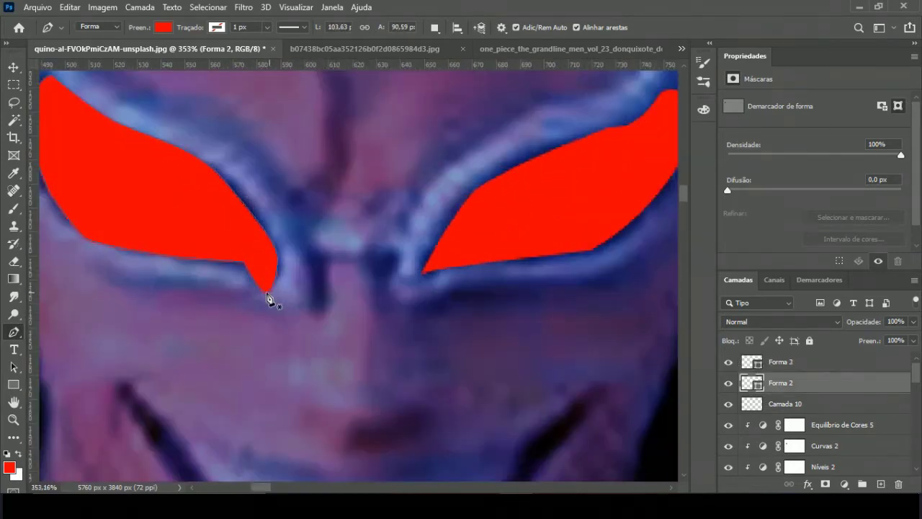
key(ctrl+z)
right_click(13, 336)
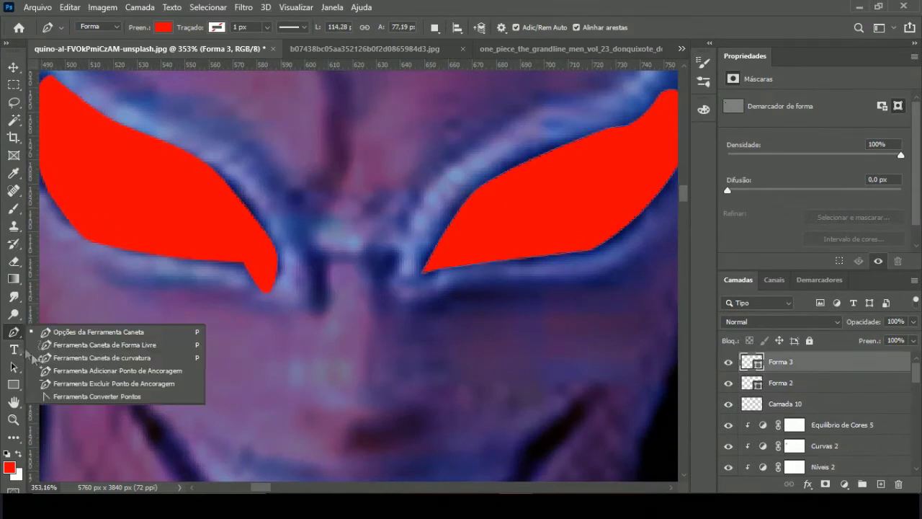
click(103, 356)
click(780, 383)
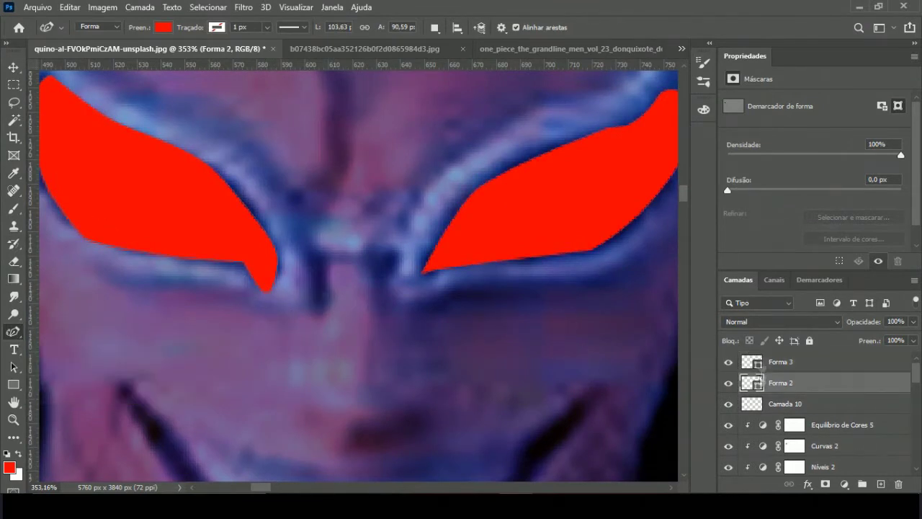
click(279, 278)
Rasterize the left eye shape and trim its edges with a 26 px eraser.
click(14, 260)
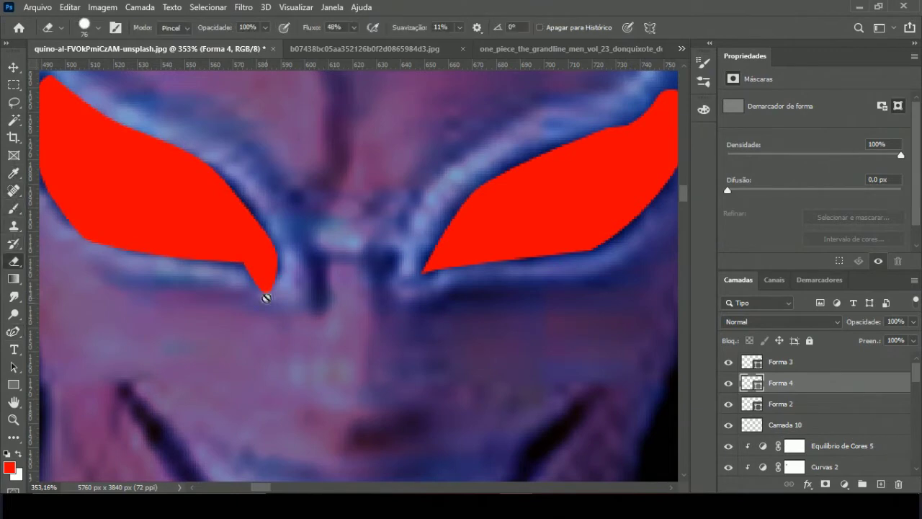
click(410, 335)
key(Return)
click(84, 27)
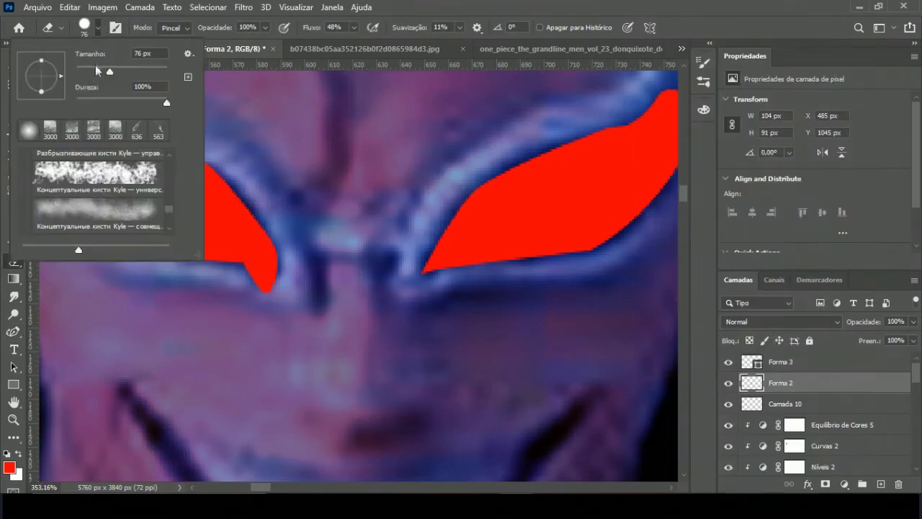
scroll(422, 302, down, 5)
scroll(512, 210, up, 5)
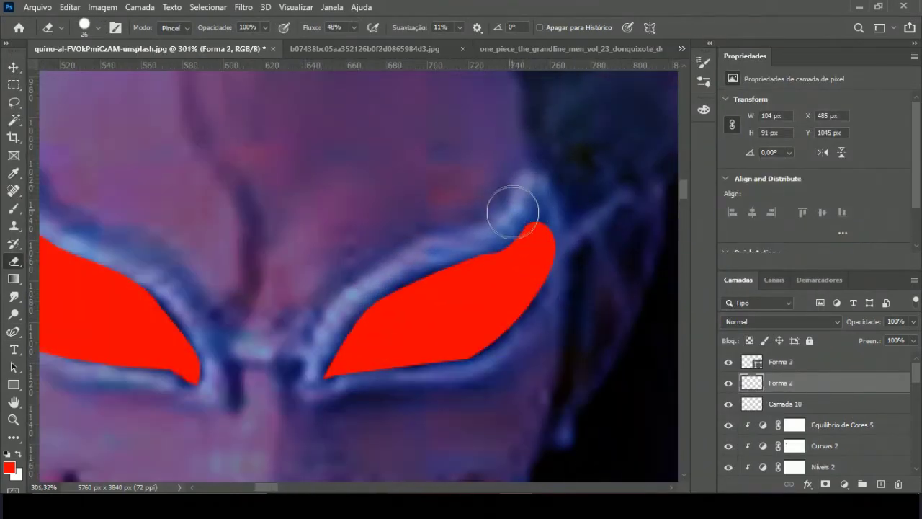
Rasterize the right eye and merge both red eye layers into one.
click(804, 361)
right_click(617, 202)
click(649, 205)
shift+click(819, 382)
right_click(815, 382)
click(691, 401)
scroll(305, 271, down, 5)
scroll(304, 272, down, 2)
click(763, 322)
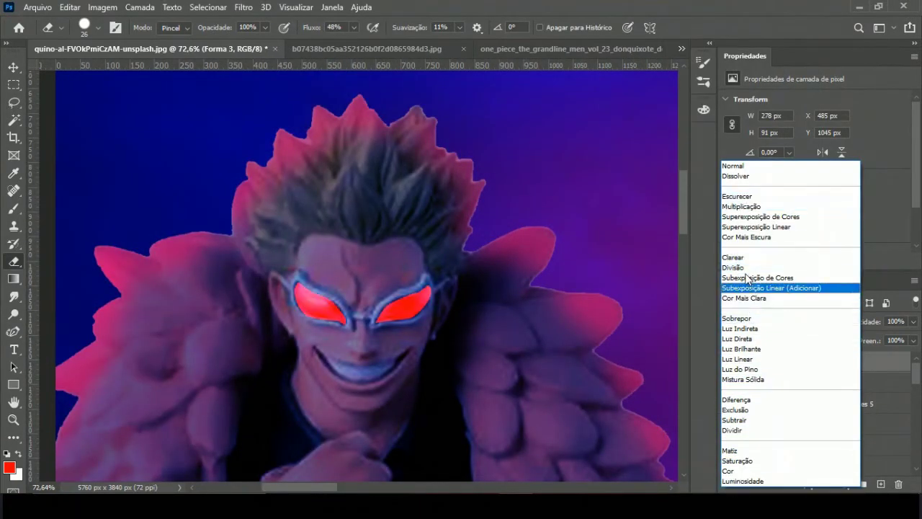
Set the eyes layer to Linear Dodge and add a new glow layer.
click(739, 291)
click(880, 483)
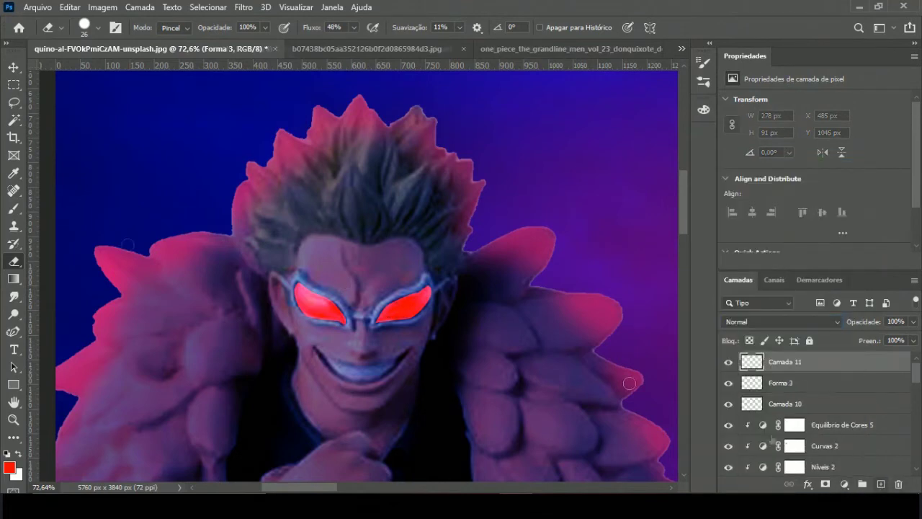
click(14, 209)
click(84, 28)
key(Return)
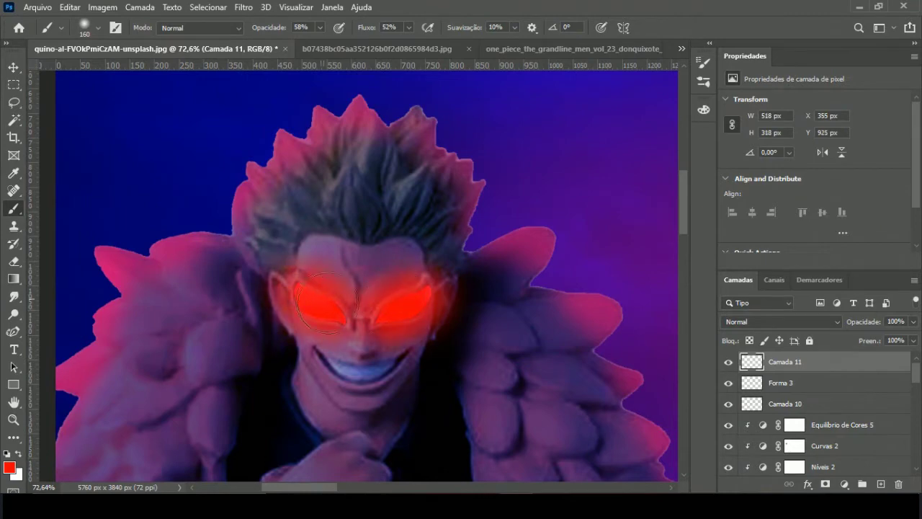
Paint a soft red glow over the face and down toward the chest.
scroll(324, 299, down, 2)
scroll(422, 339, down, 2)
scroll(249, 293, up, 2)
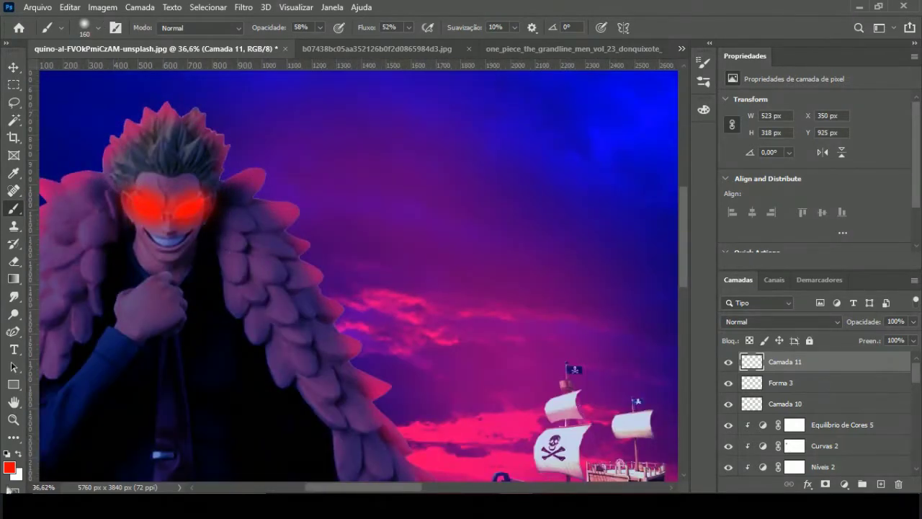
click(8, 467)
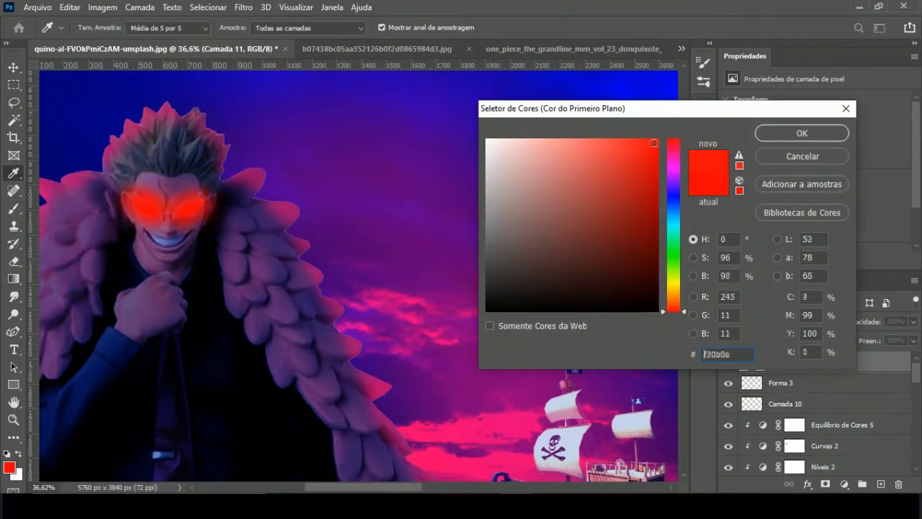
click(802, 134)
right_click(153, 136)
drag(148, 66, 149, 71)
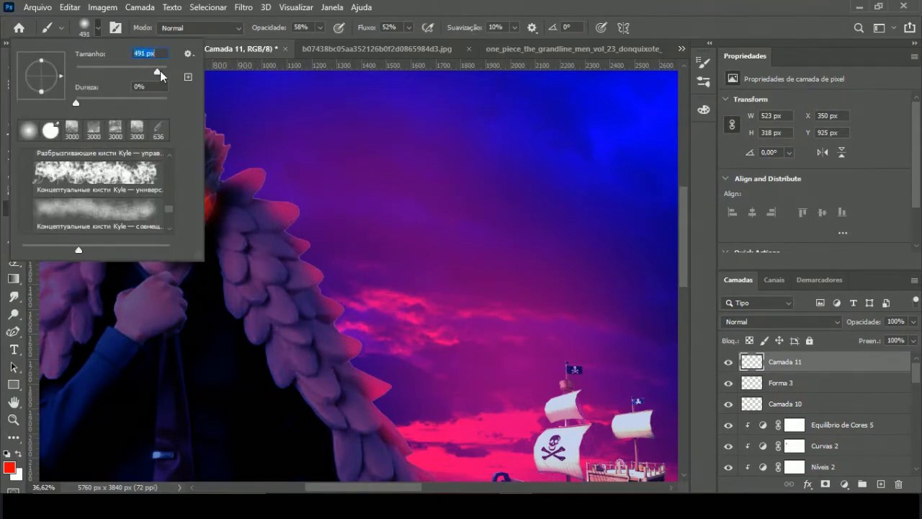
drag(160, 73, 153, 72)
drag(154, 164, 226, 380)
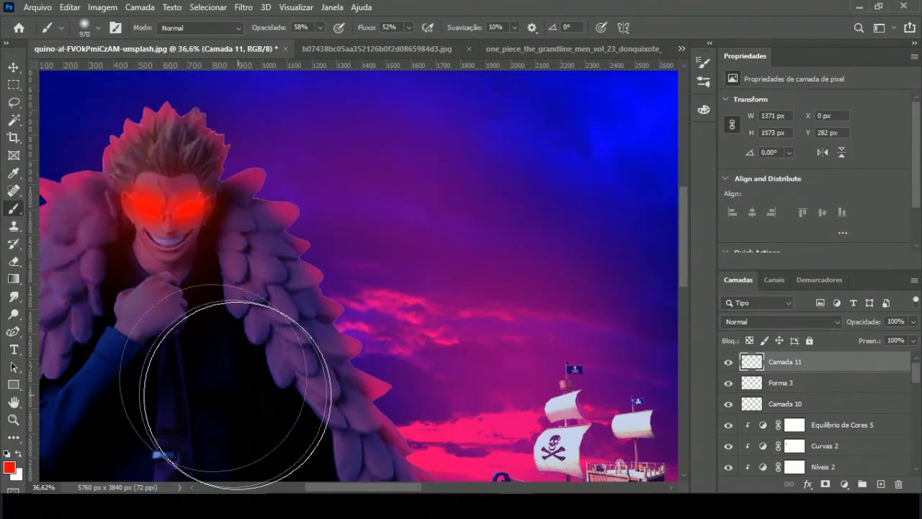
Paint more red light on a second layer; blend glows as Color Dodge and Hard Light 86%.
key(ctrl+shift+alt+n)
drag(237, 195, 154, 227)
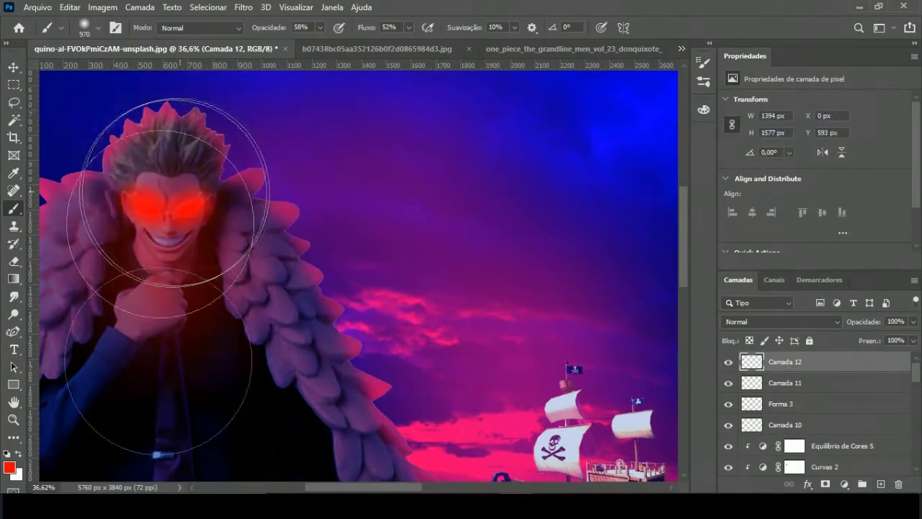
scroll(154, 226, down, 2)
click(781, 321)
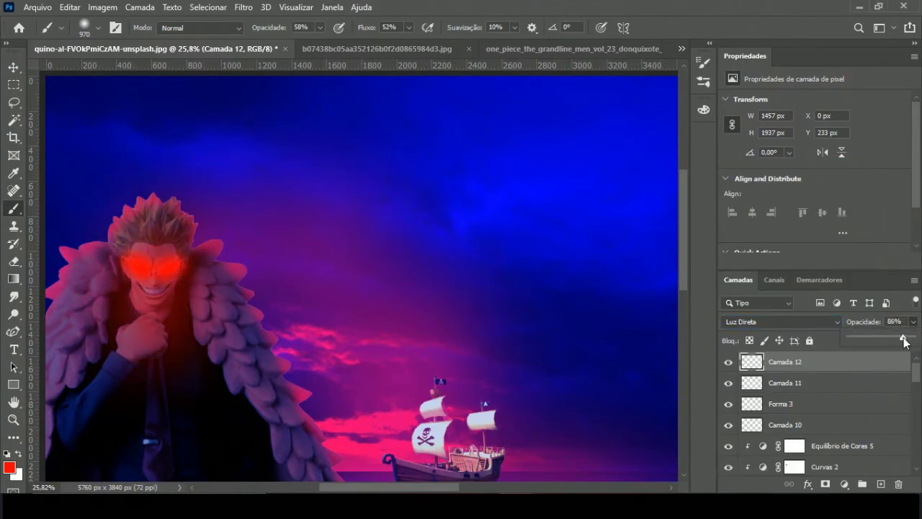
click(785, 382)
click(782, 321)
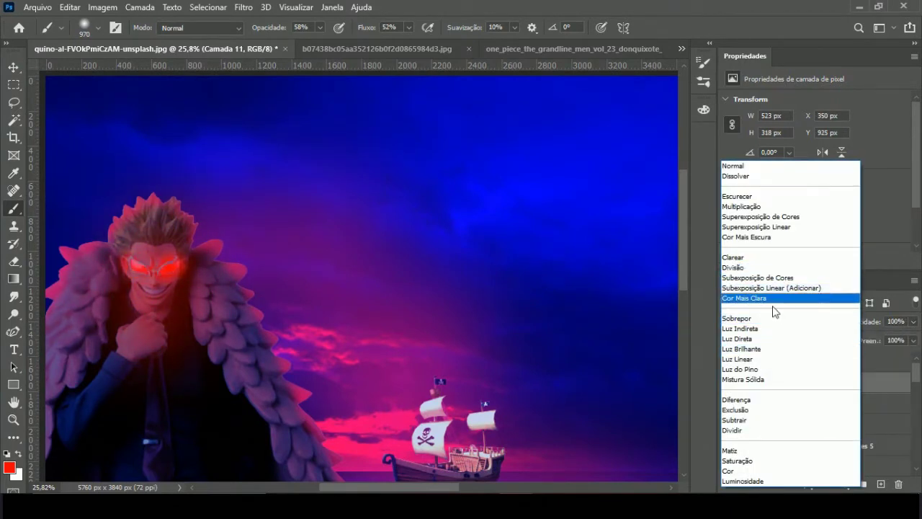
click(762, 277)
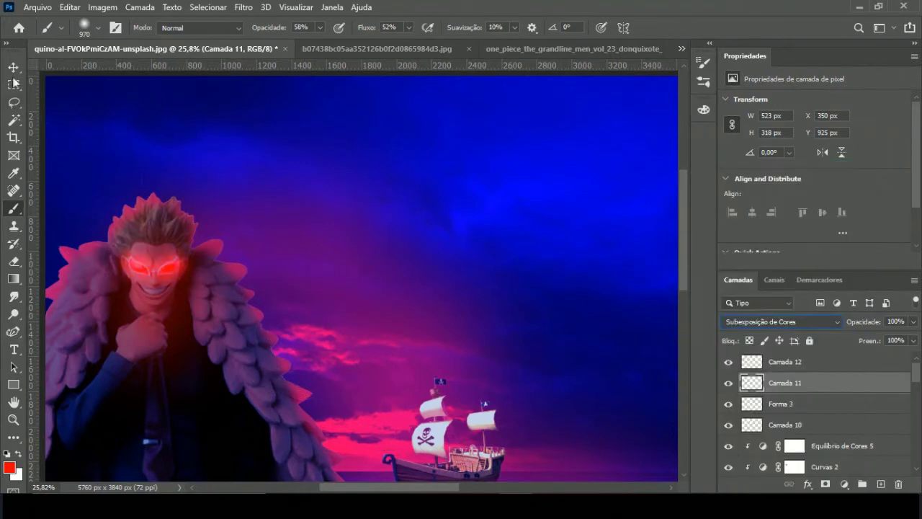
key(v)
key(ctrl+0)
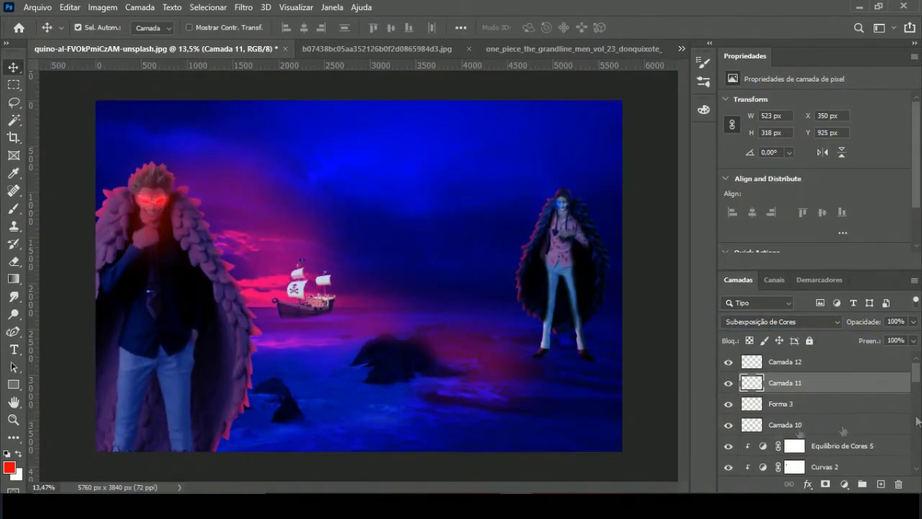
Add a shading layer and darken the left figure's trouser legs.
key(ctrl+shift+alt+n)
key(b)
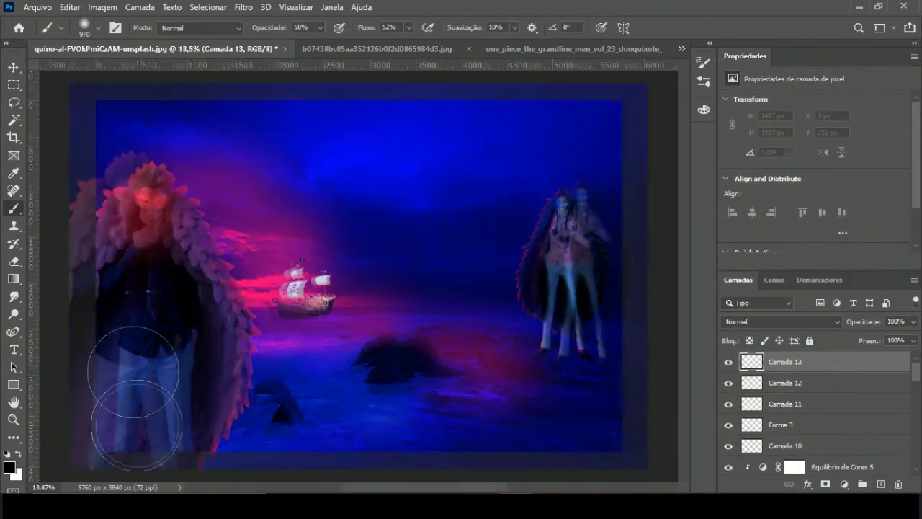
scroll(263, 311, up, 3)
scroll(263, 366, up, 3)
scroll(262, 366, down, 3)
scroll(262, 324, left, 5)
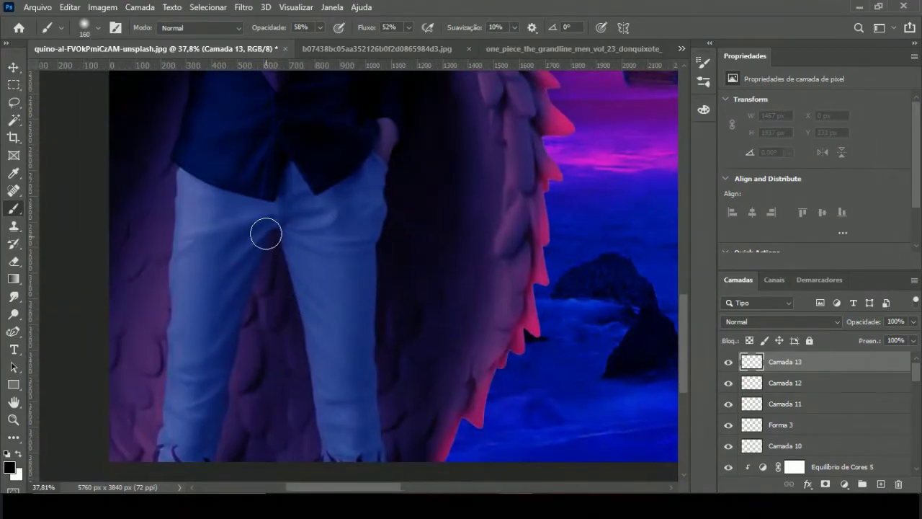
scroll(788, 432, down, 2)
mouse_move(250, 252)
mouse_down()
mouse_move(177, 446)
mouse_move(107, 366)
mouse_move(163, 220)
mouse_move(134, 278)
mouse_move(175, 319)
mouse_move(211, 223)
mouse_move(277, 187)
mouse_move(253, 456)
mouse_move(265, 328)
mouse_up()
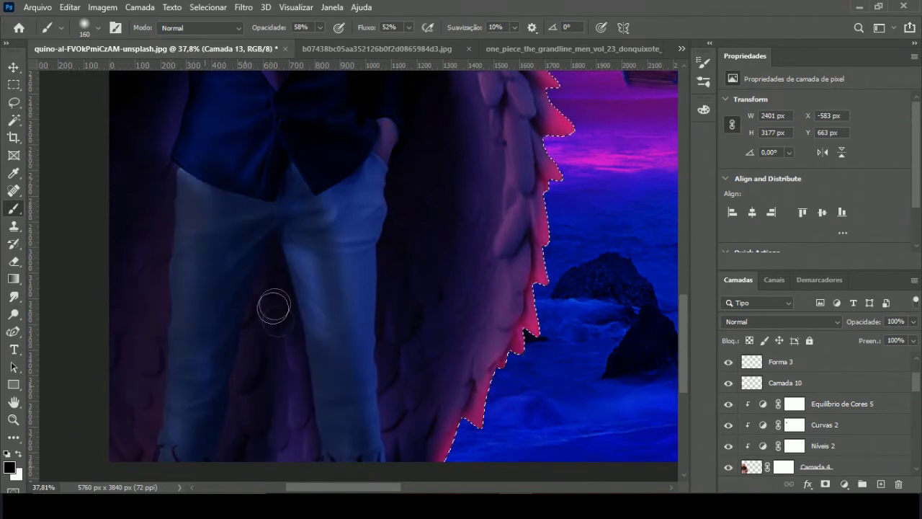
mouse_move(356, 446)
mouse_down()
mouse_move(345, 195)
mouse_move(214, 301)
mouse_move(370, 345)
mouse_up()
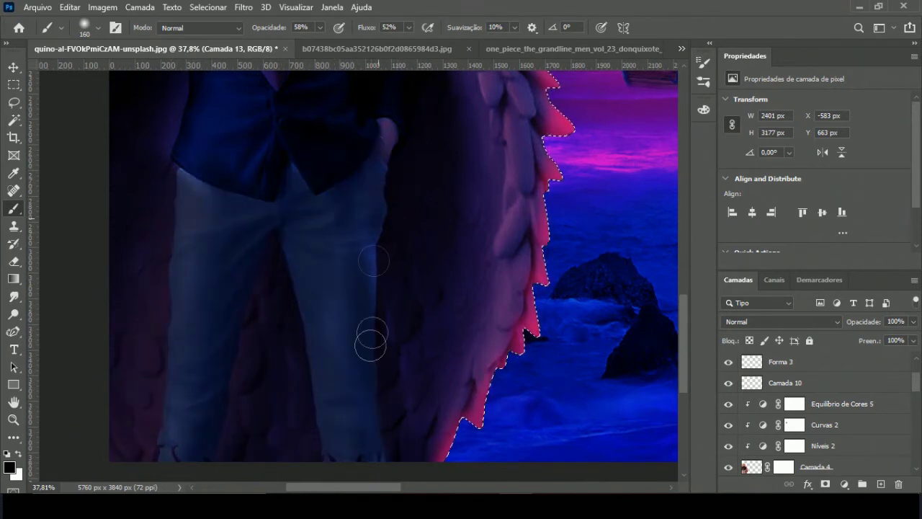
Darken the fur coat's inner edge and lower-left edge, checking the full view.
drag(126, 200, 197, 350)
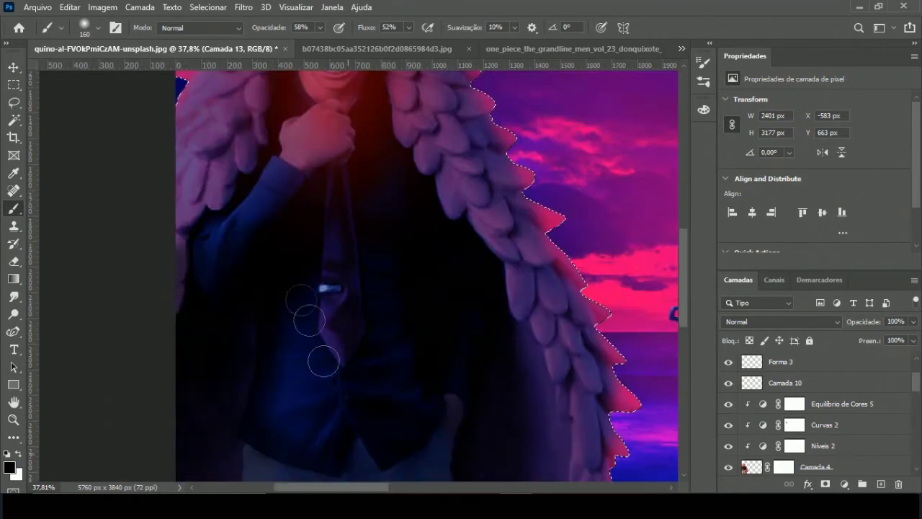
mouse_move(425, 165)
mouse_down()
mouse_move(490, 258)
mouse_move(443, 159)
mouse_up()
drag(410, 381, 475, 310)
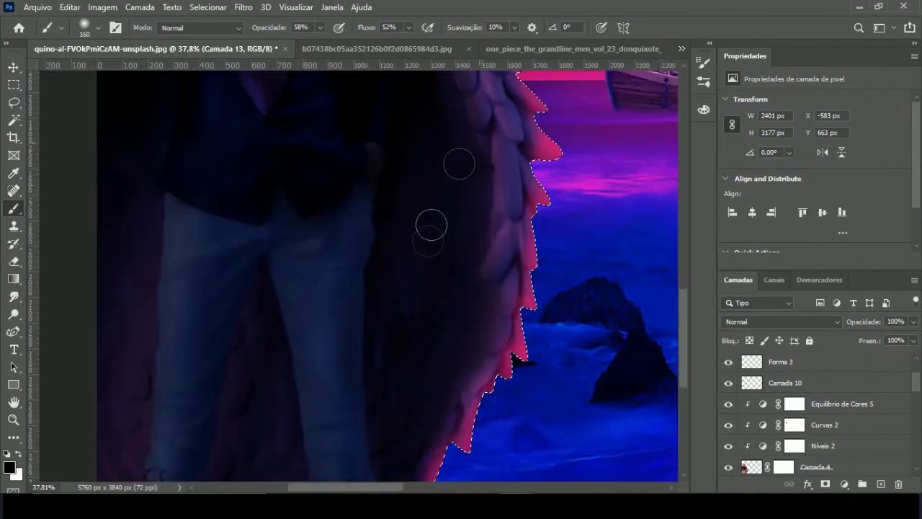
key(ctrl+0)
scroll(148, 260, up, 3)
drag(196, 267, 194, 382)
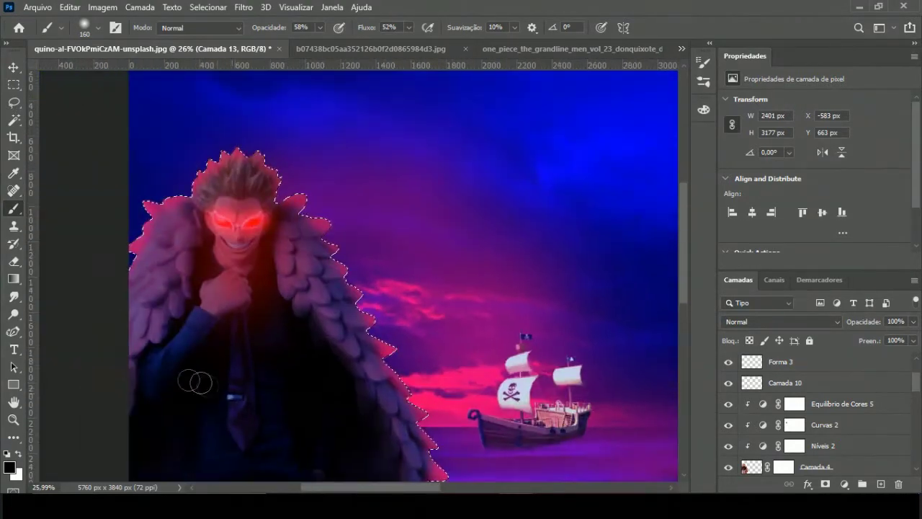
drag(161, 321, 131, 332)
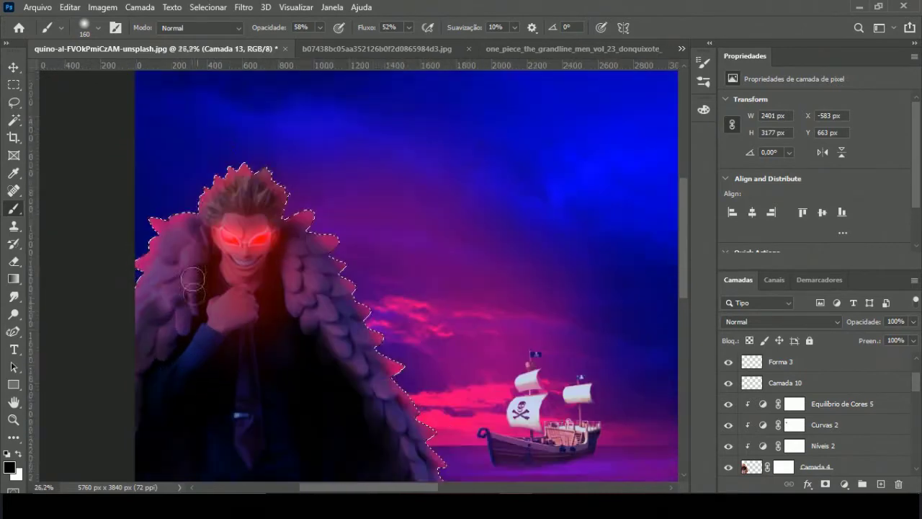
scroll(216, 188, up, 2)
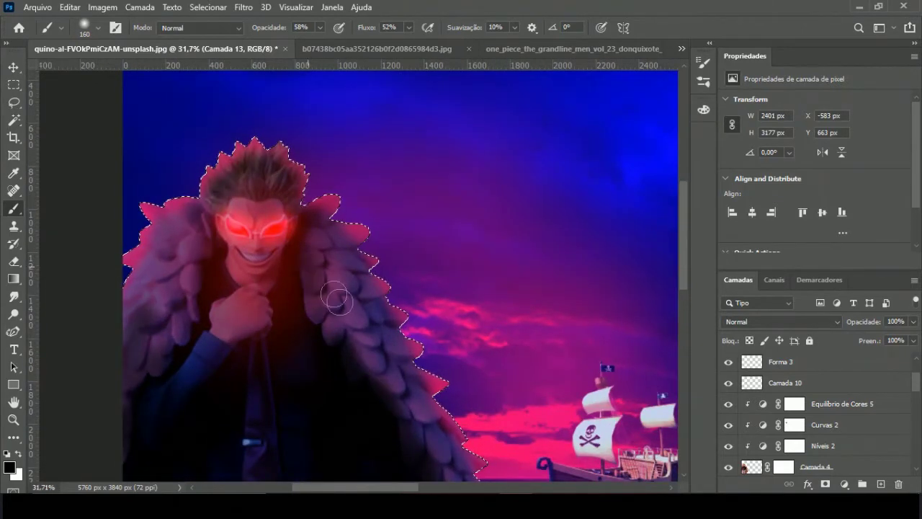
scroll(78, 446, down, 3)
scroll(112, 400, up, 3)
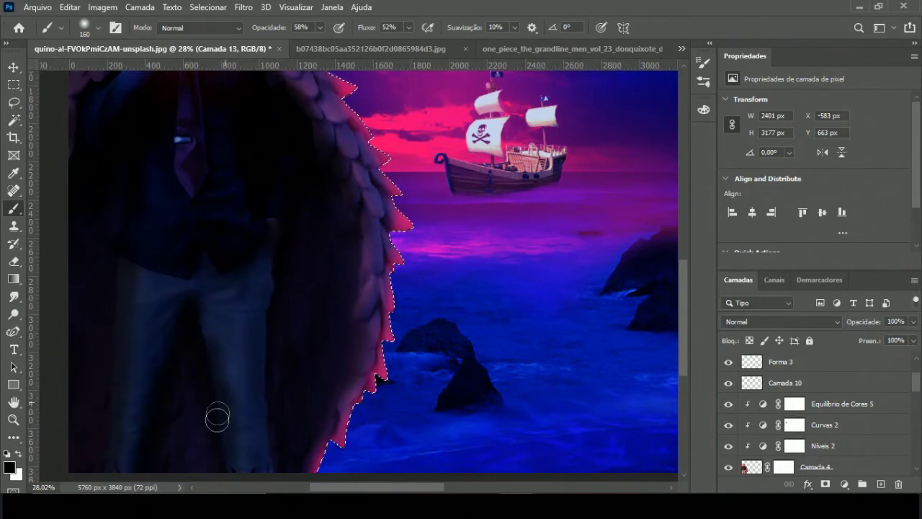
scroll(196, 255, down, 3)
scroll(427, 269, down, 1)
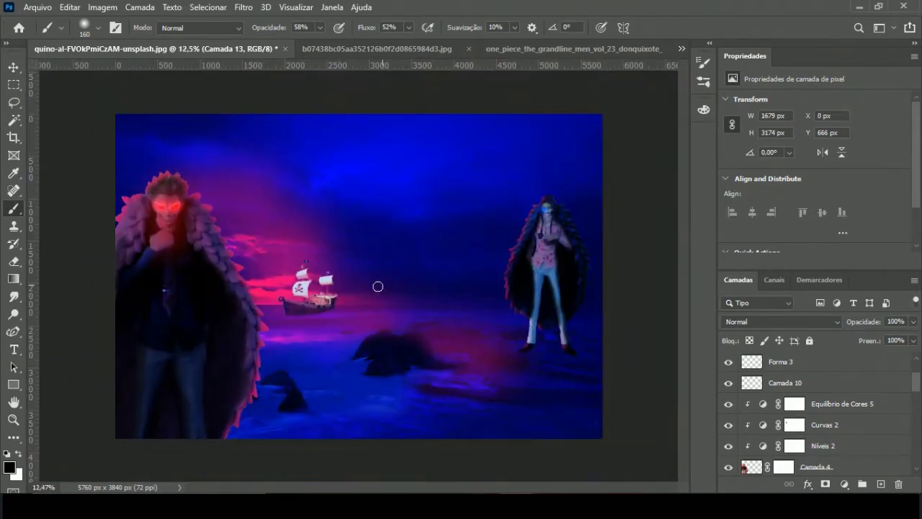
Ctrl-click the right figure's layer to load its outline as a selection.
scroll(375, 284, up, 1)
scroll(580, 305, up, 1)
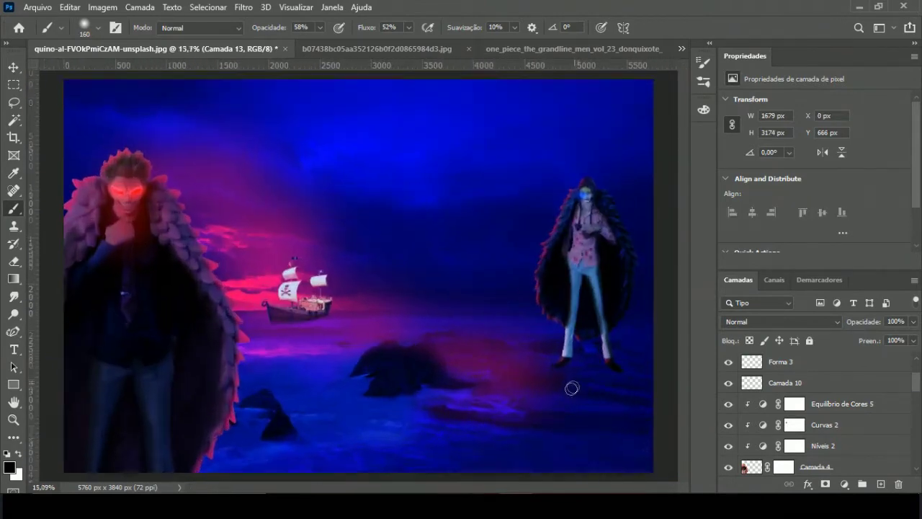
scroll(272, 458, down, 1)
scroll(561, 323, up, 1)
scroll(590, 350, up, 3)
scroll(842, 439, down, 1)
scroll(836, 435, down, 3)
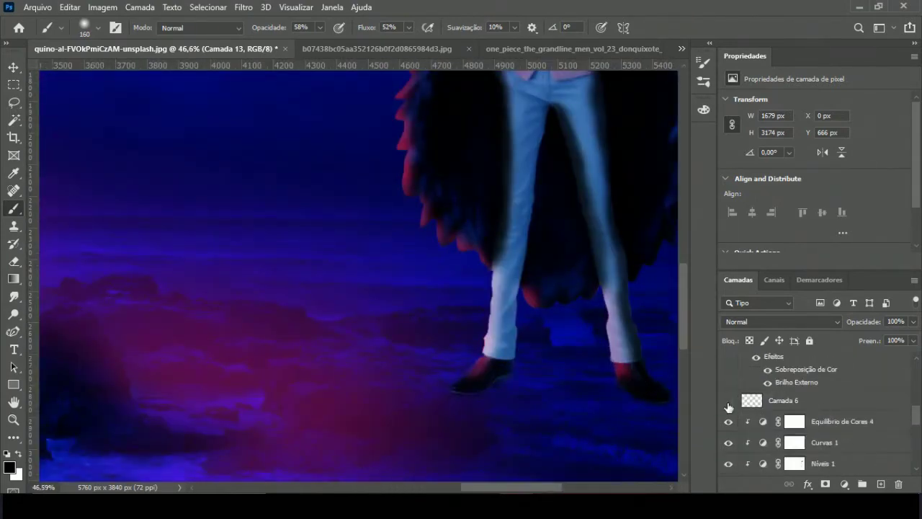
scroll(814, 439, down, 1)
scroll(792, 442, down, 1)
ctrl+click(792, 442)
scroll(560, 319, down, 4)
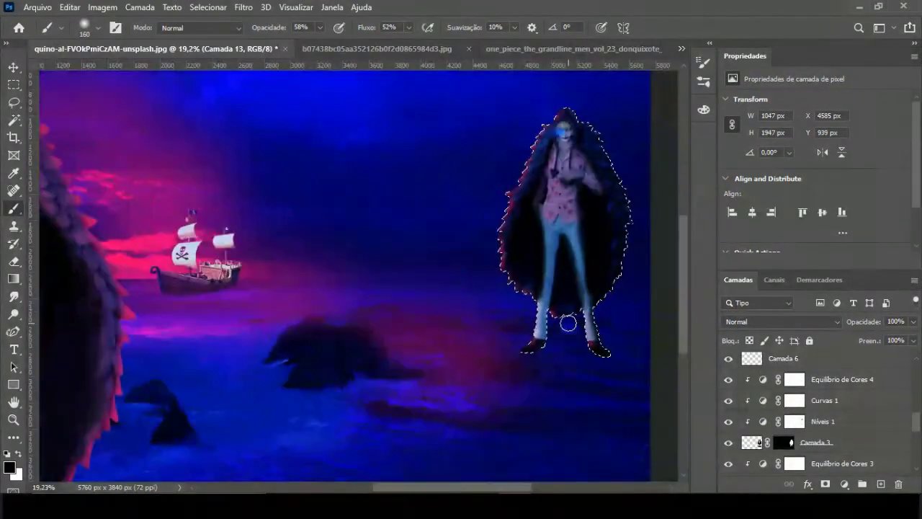
scroll(600, 332, up, 3)
scroll(617, 350, up, 1)
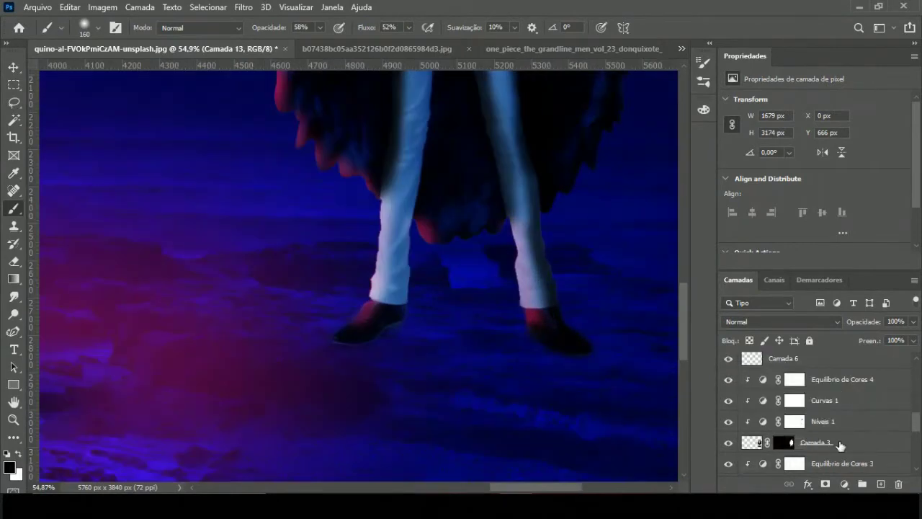
scroll(782, 439, down, 2)
Add new layer Camada 14 and brush a soft shadow beneath the right figure's shoes.
click(821, 418)
key(ctrl+shift+alt+n)
scroll(405, 360, up, 2)
mouse_move(278, 339)
mouse_down()
mouse_move(439, 292)
mouse_move(428, 370)
mouse_up()
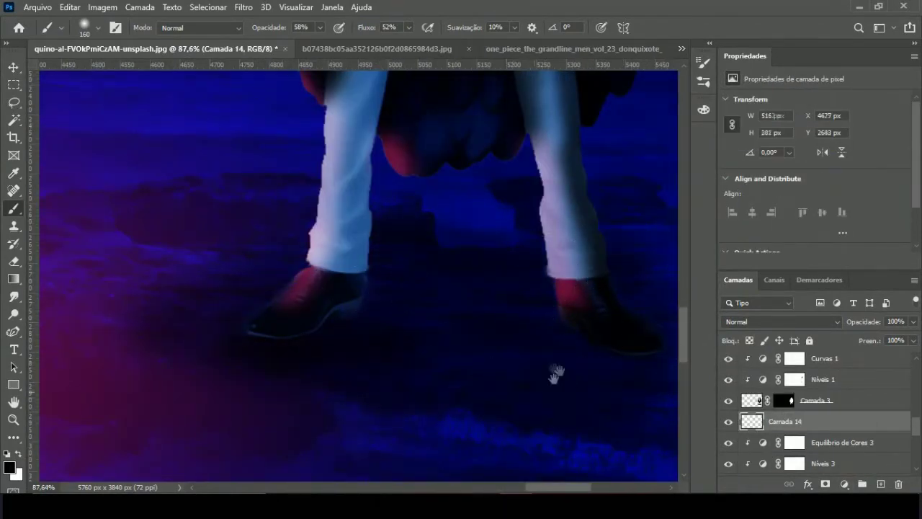
scroll(531, 384, right, 3)
scroll(217, 296, down, 6)
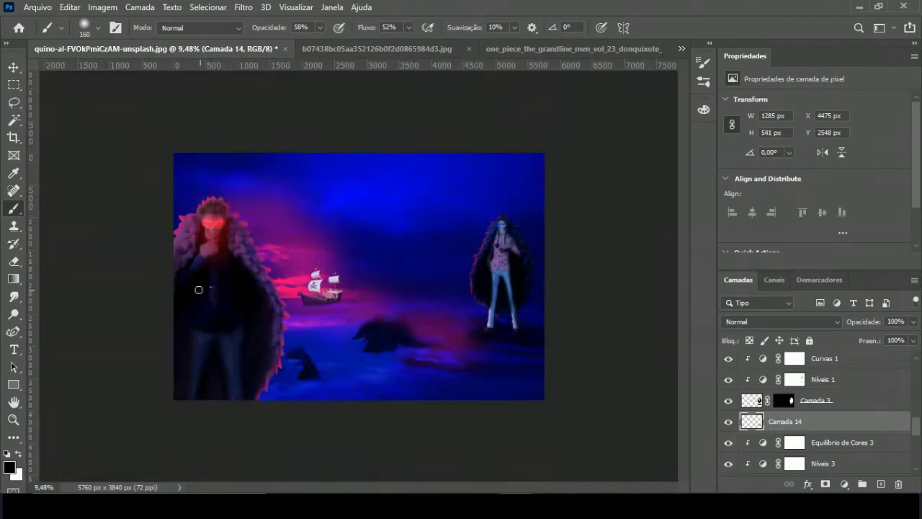
scroll(478, 350, up, 2)
scroll(580, 377, up, 3)
scroll(624, 418, down, 2)
scroll(624, 418, right, 3)
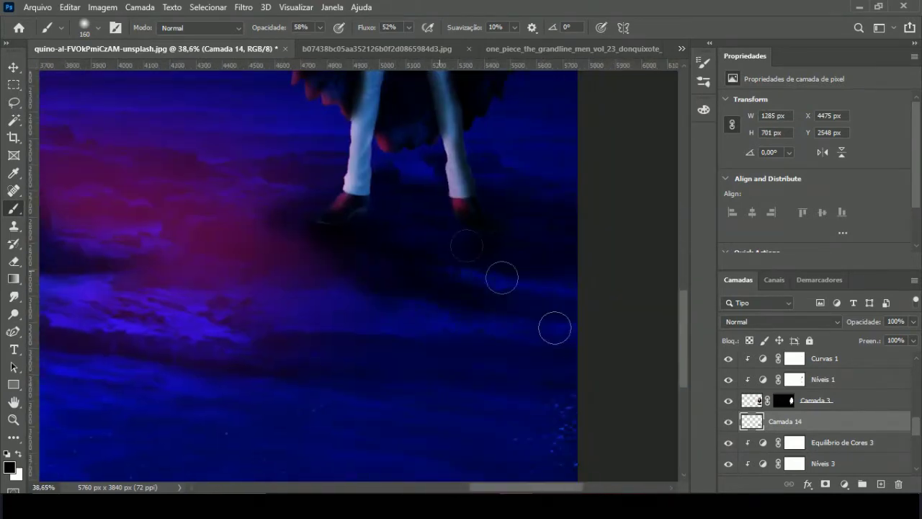
scroll(304, 229, down, 4)
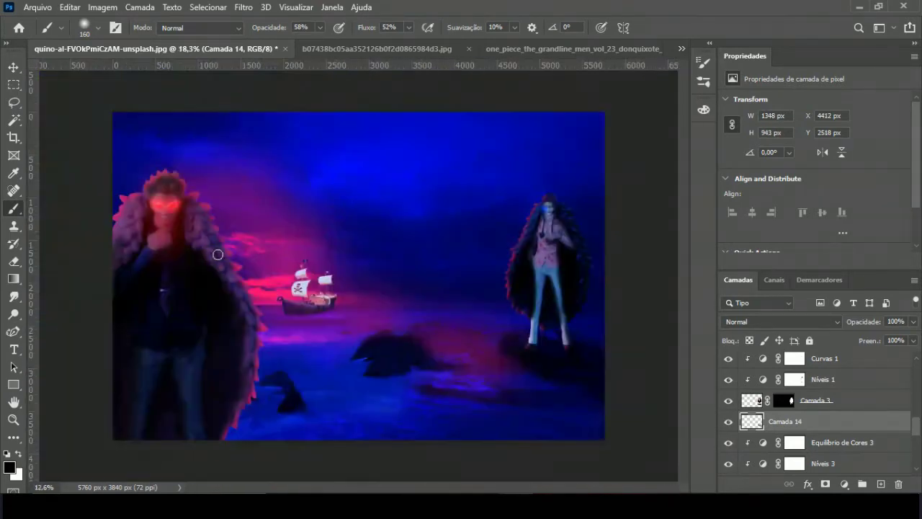
Resize the brush, enlarging it to 372 px, then shrinking to 74 and 43 px.
click(98, 28)
drag(135, 73, 160, 72)
click(228, 425)
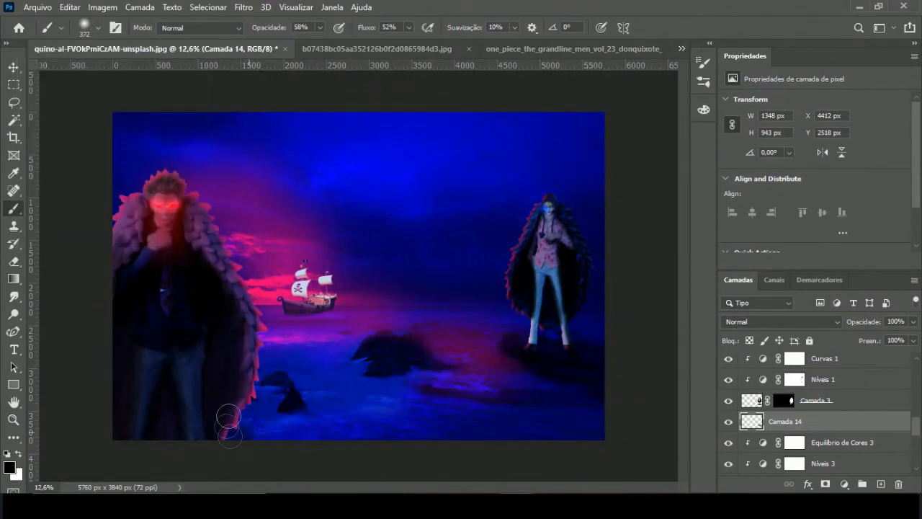
scroll(268, 309, up, 2)
scroll(267, 309, up, 5)
click(98, 27)
click(340, 277)
drag(159, 71, 103, 71)
scroll(289, 256, up, 4)
click(98, 28)
click(226, 195)
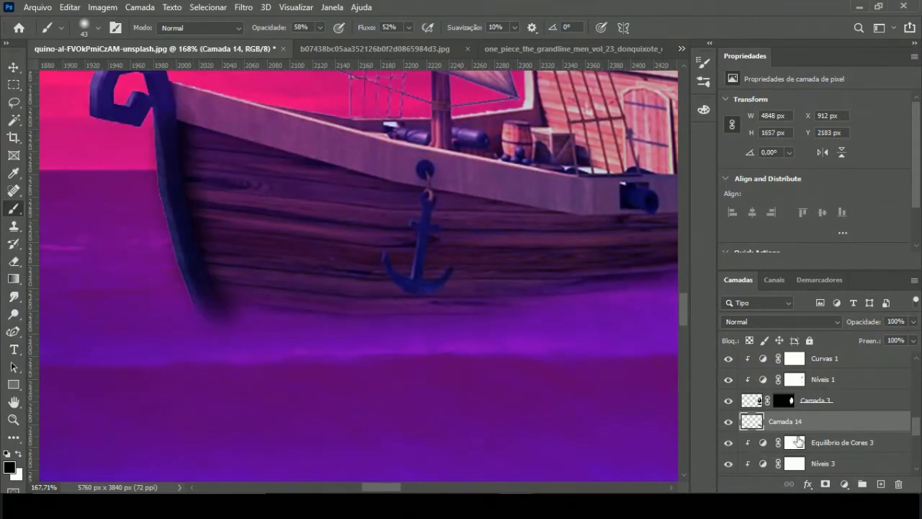
On Camada 14, brush a shadow along the ship's bow inside its selection, then deselect.
scroll(798, 440, down, 1)
click(783, 400)
scroll(805, 408, up, 1)
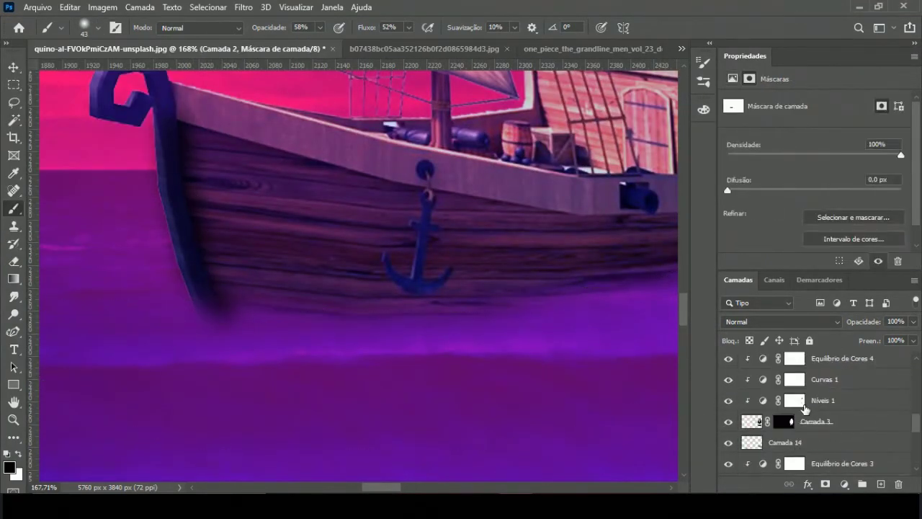
scroll(804, 408, down, 2)
click(785, 399)
ctrl+click(751, 400)
mouse_move(213, 144)
mouse_down()
mouse_move(206, 288)
mouse_move(226, 257)
mouse_up()
key(ctrl+d)
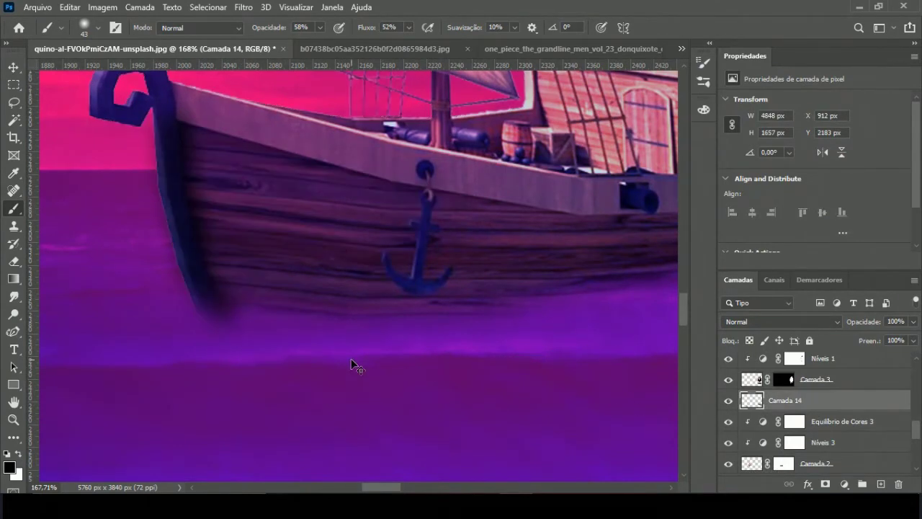
Add new layer Camada 15, pick a pink colour, and reload the ship's selection.
ctrl+click(753, 465)
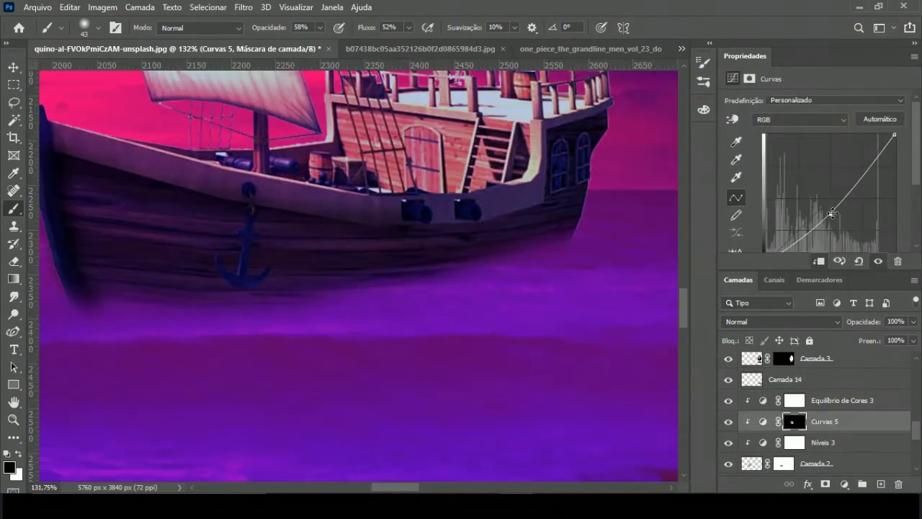
scroll(401, 291, down, 3)
scroll(401, 290, down, 2)
scroll(339, 303, up, 3)
scroll(339, 303, up, 3)
click(847, 406)
click(880, 484)
alt+click(62, 211)
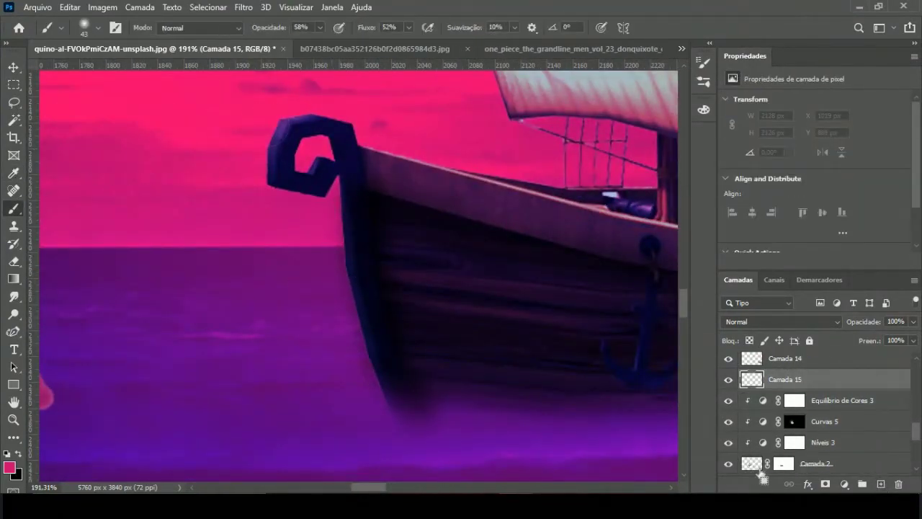
Zoom into the ship's bow to paint the pink rim light, then clear the selection.
key(ctrl+shift+d)
scroll(227, 133, up, 1)
drag(268, 220, 287, 339)
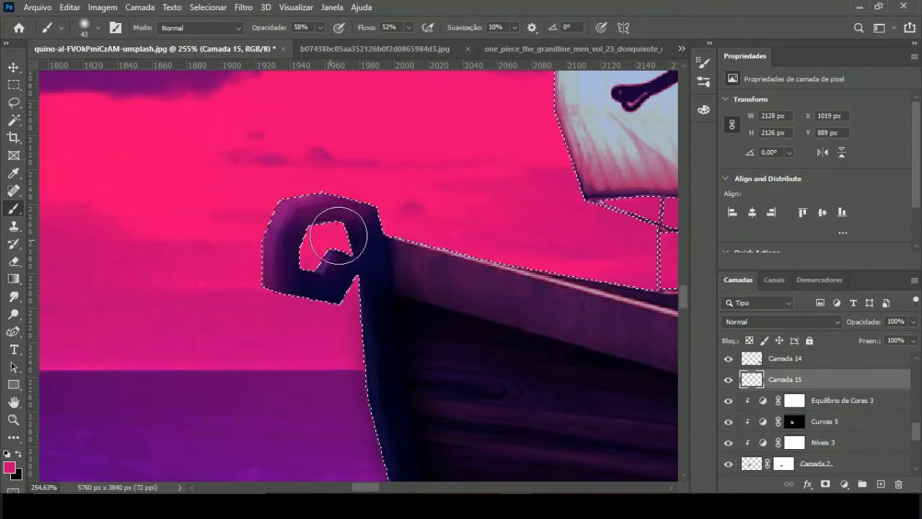
scroll(350, 360, down, 4)
scroll(350, 361, right, 1)
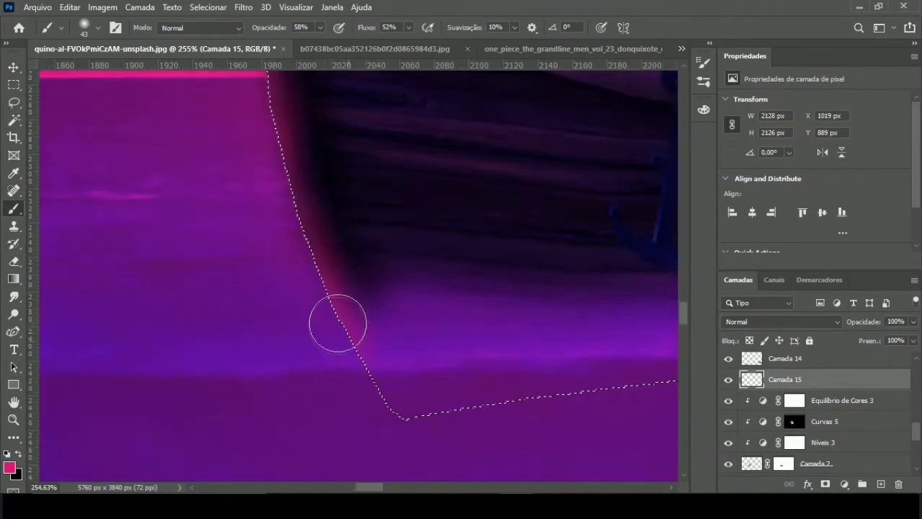
scroll(432, 238, down, 5)
scroll(533, 86, up, 5)
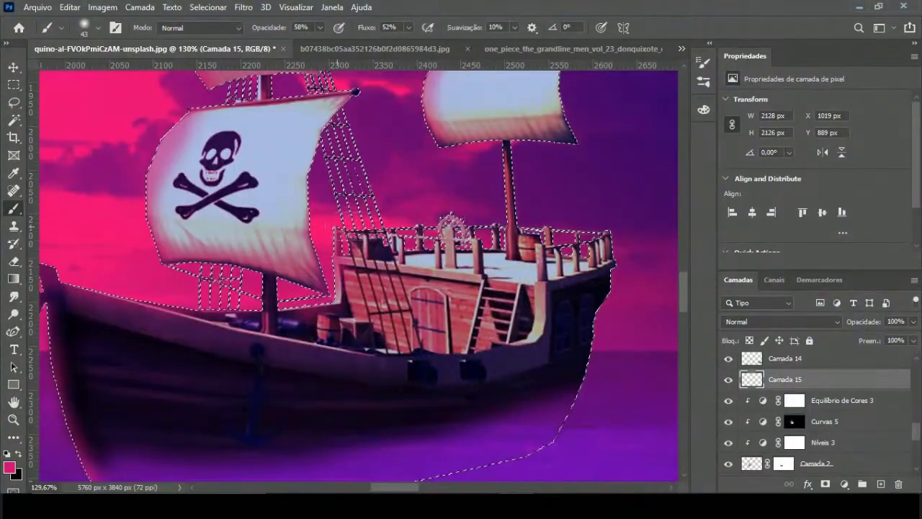
scroll(487, 333, down, 5)
key(ctrl+d)
scroll(429, 395, down, 4)
scroll(447, 402, down, 1)
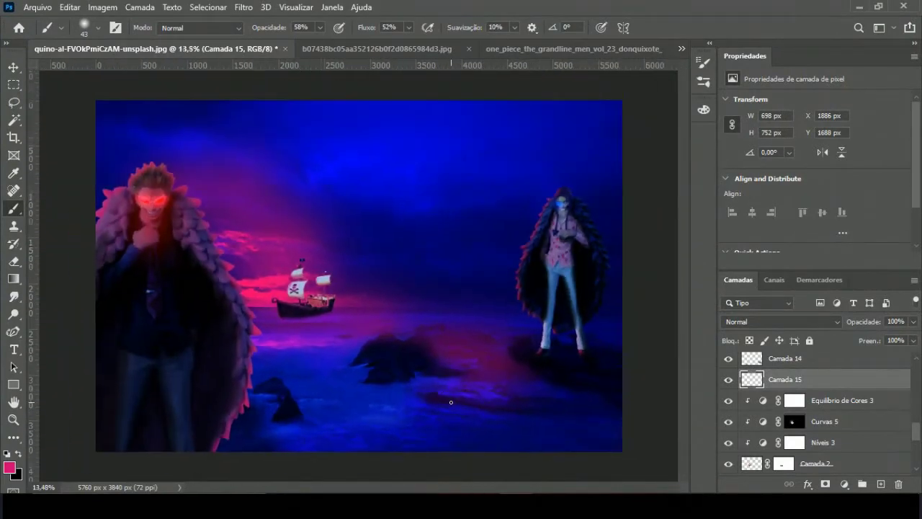
scroll(450, 402, up, 1)
scroll(814, 411, up, 5)
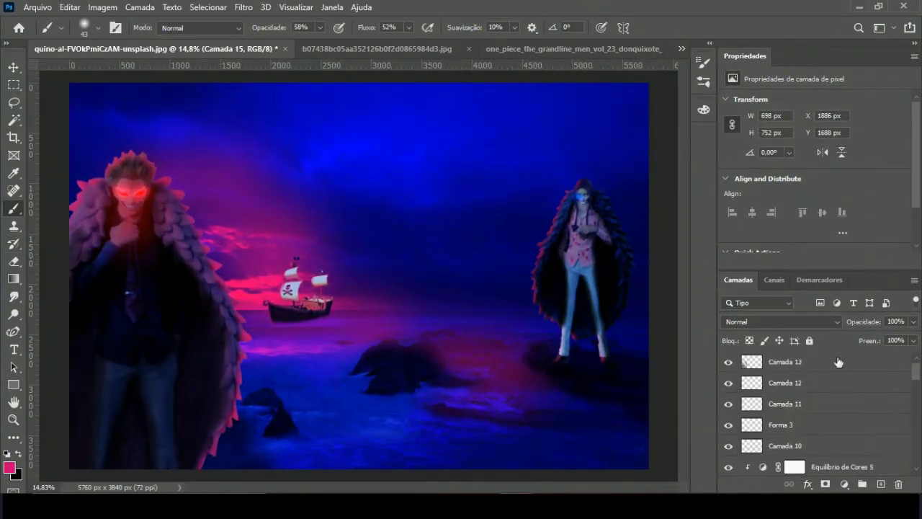
Add layer Camada 16 and set the brush to 45% opacity and 2985 px size.
click(878, 484)
click(96, 28)
drag(123, 76, 129, 72)
click(319, 28)
drag(321, 42, 312, 43)
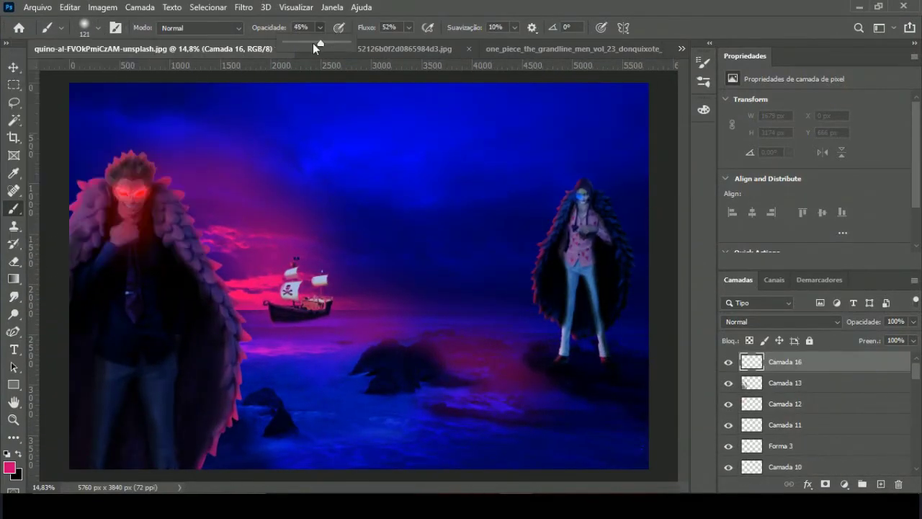
click(98, 28)
drag(129, 72, 154, 71)
text(2985)
key(Return)
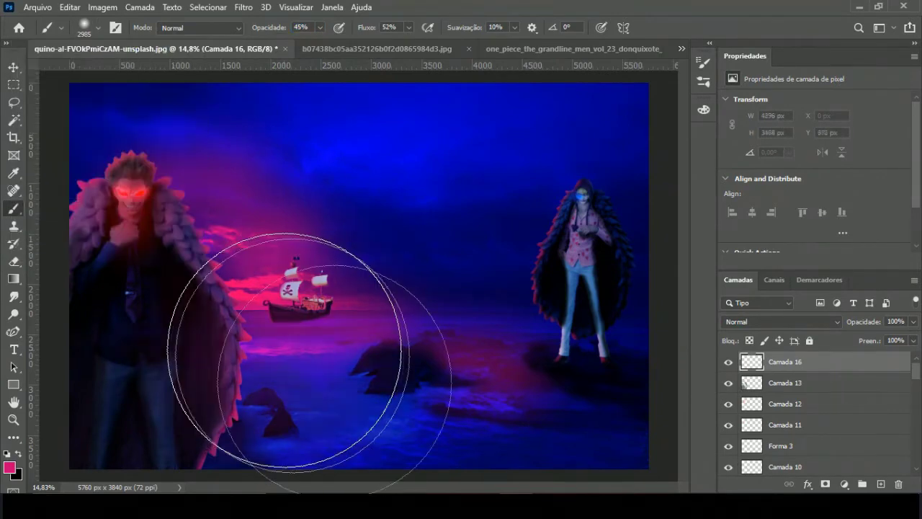
Paint a soft pink wash across the centre and set Camada 16 to Subexposição Linear (Adicionar).
mouse_move(440, 258)
mouse_down()
mouse_move(457, 267)
mouse_move(473, 242)
mouse_move(298, 411)
mouse_move(370, 378)
mouse_up()
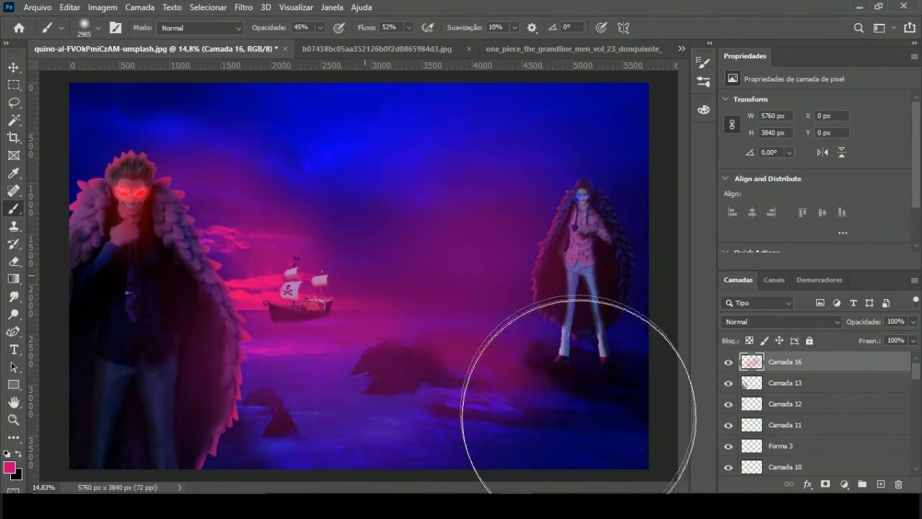
click(782, 321)
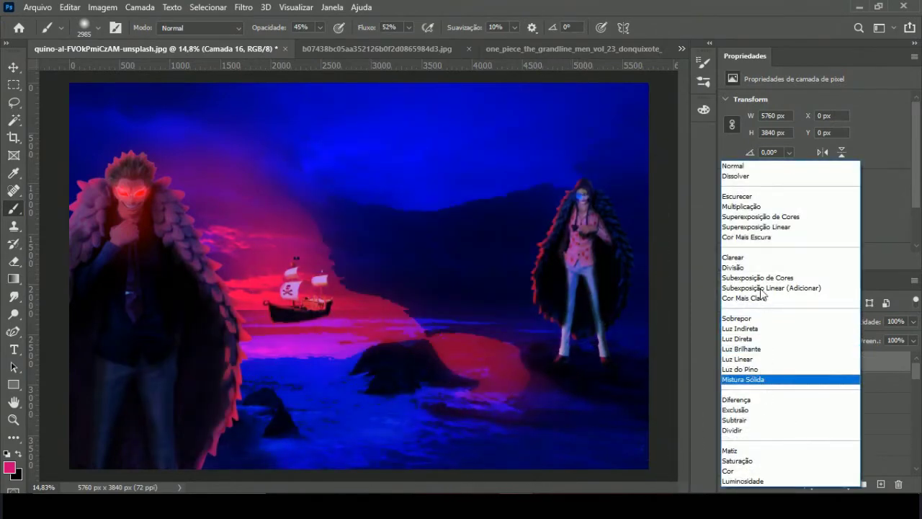
click(756, 288)
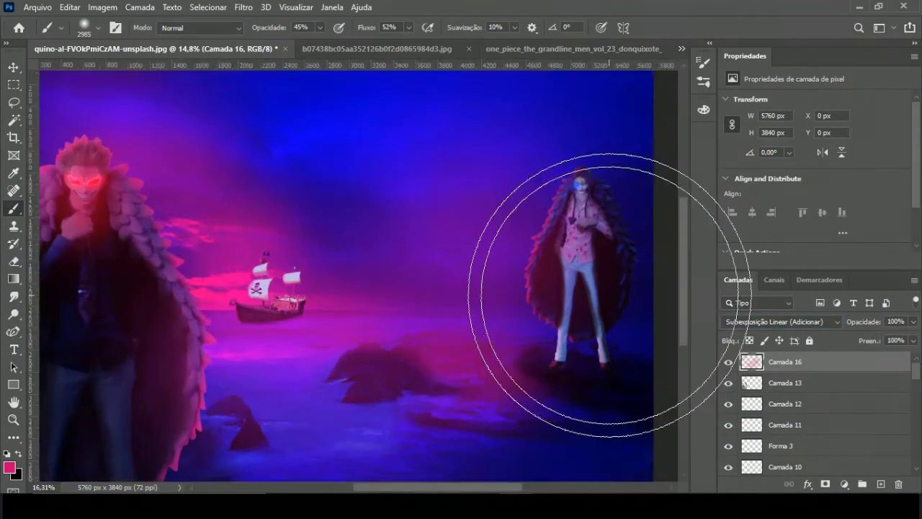
scroll(540, 267, up, 5)
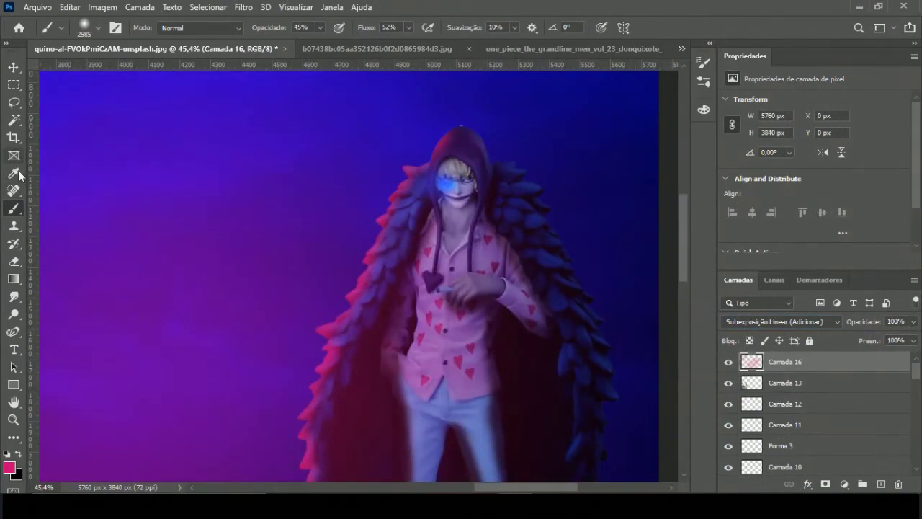
Sample the blue from the figure's glasses and check the brush presets.
click(14, 173)
click(454, 180)
click(14, 208)
click(98, 28)
click(421, 186)
scroll(561, 393, down, 4)
scroll(366, 323, down, 2)
scroll(477, 346, up, 1)
scroll(650, 382, up, 3)
Select Camada 16 and sample a pink painting colour from the image.
click(785, 382)
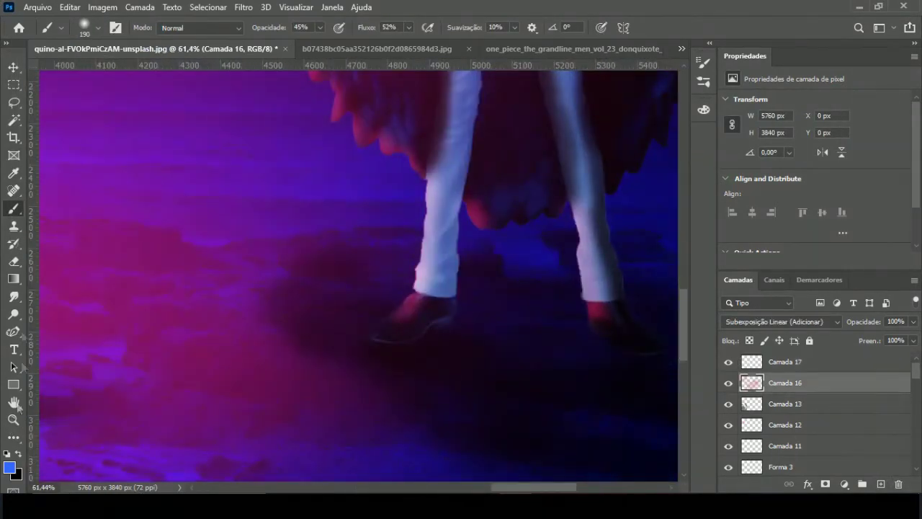
key(i)
click(167, 257)
scroll(608, 351, down, 3)
scroll(609, 351, up, 1)
scroll(609, 351, up, 5)
key(b)
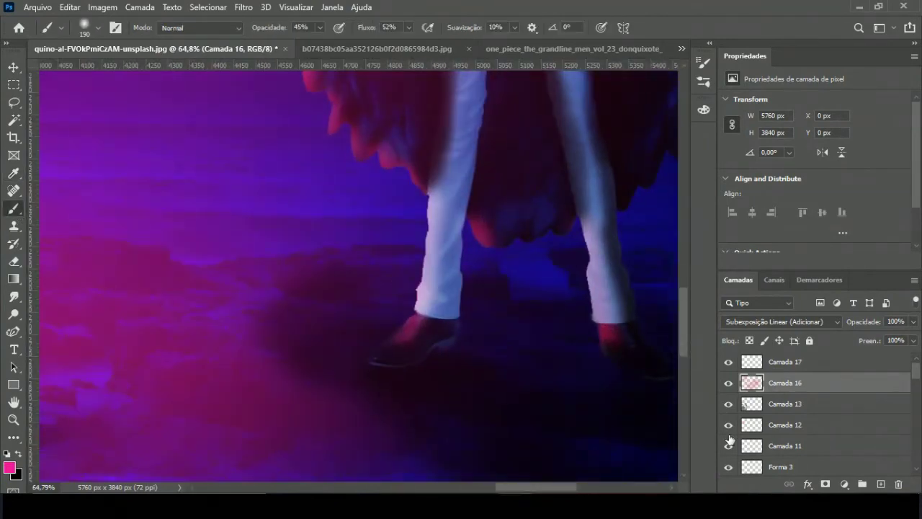
scroll(814, 404, down, 3)
On a new layer within the right figure's selection, paint a large dark shadow under its feet.
ctrl+click(784, 378)
key(8)
key(4)
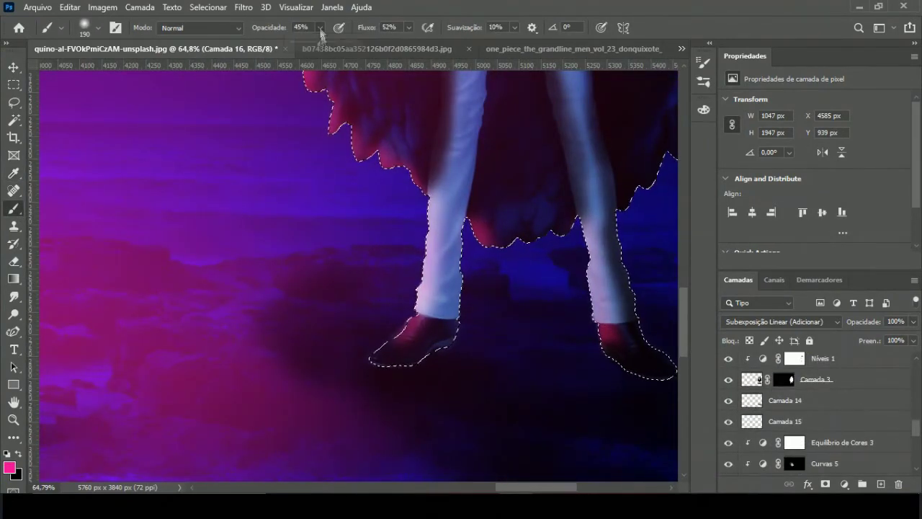
key(ctrl+shift+alt+n)
key(ctrl+shift+alt+n)
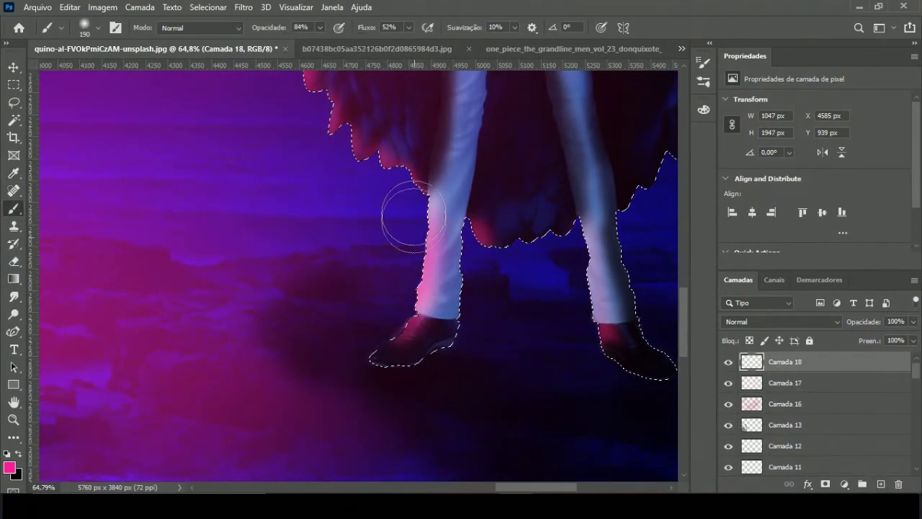
scroll(530, 333, down, 3)
scroll(531, 335, down, 2)
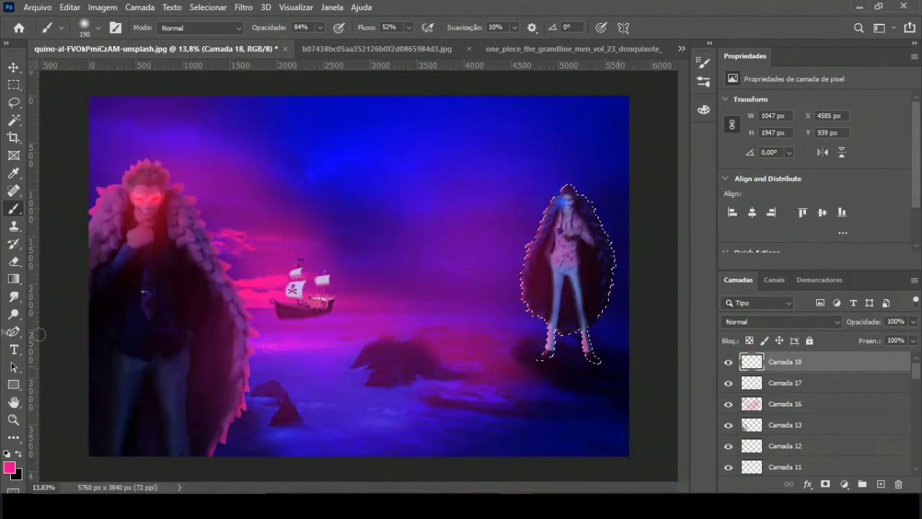
click(99, 29)
drag(133, 72, 160, 74)
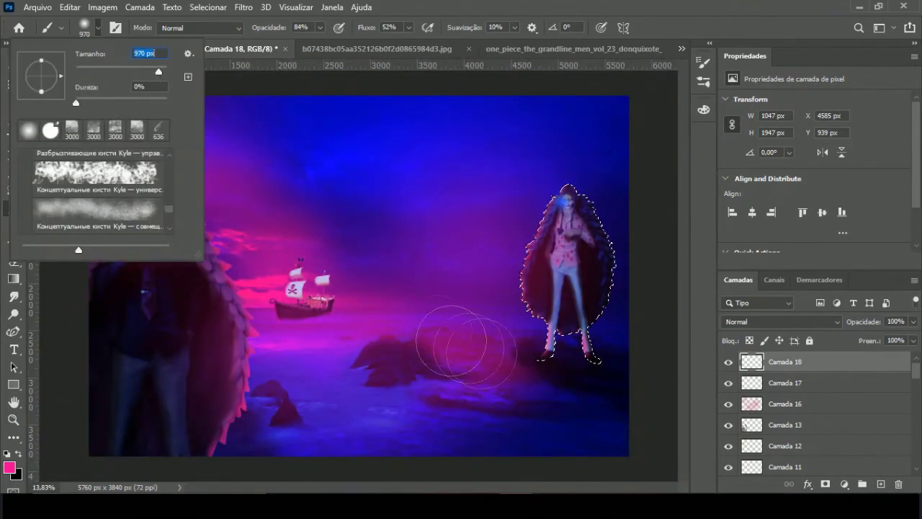
key(Return)
drag(580, 396, 587, 370)
key(ctrl+d)
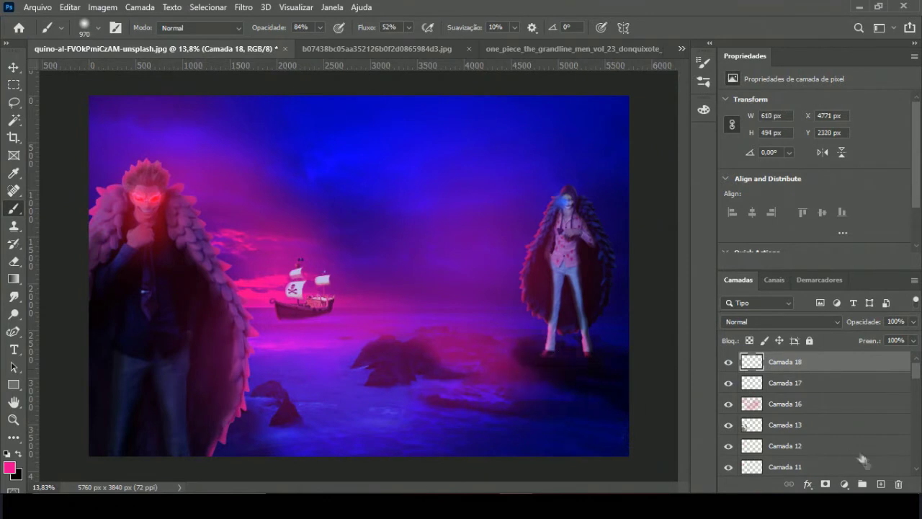
Set the layer to Subexposição Linear (Adicionar) at about 61% and paint a purple glow around the figure.
click(778, 321)
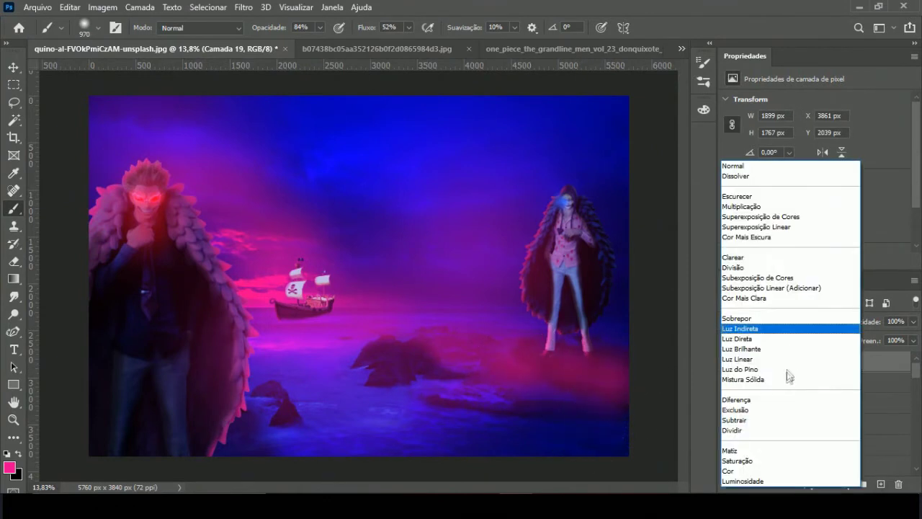
click(771, 287)
drag(913, 321, 892, 339)
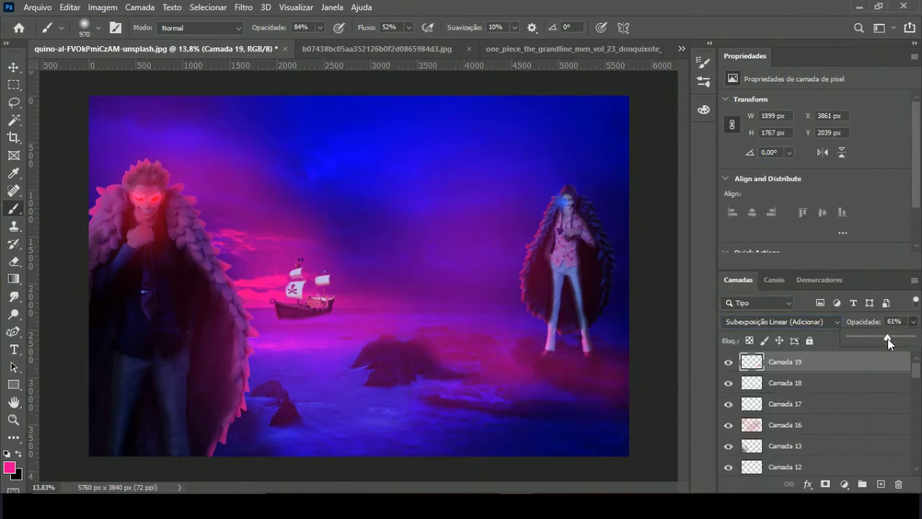
drag(634, 240, 621, 233)
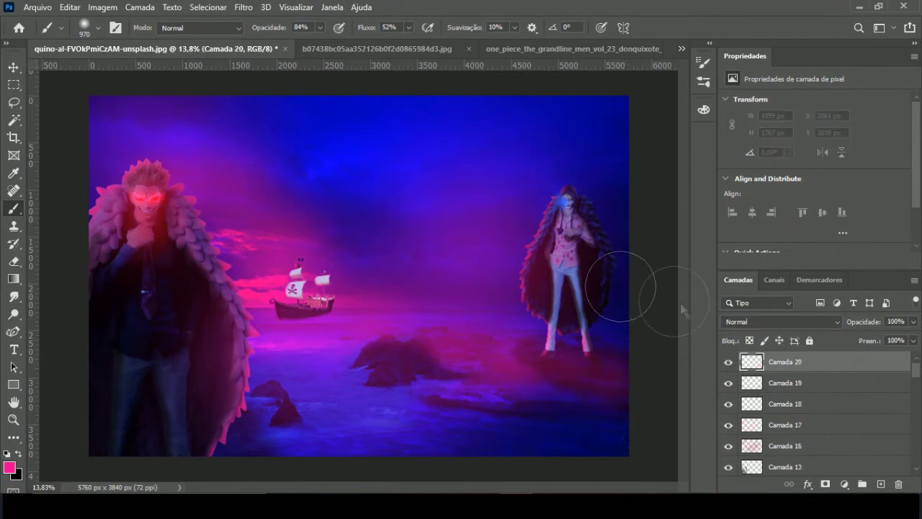
drag(621, 286, 638, 247)
Set Camada 20 to Subexposição Linear (Adicionar) at 55% and add a Color Balance adjustment.
click(778, 321)
click(778, 283)
drag(912, 321, 890, 338)
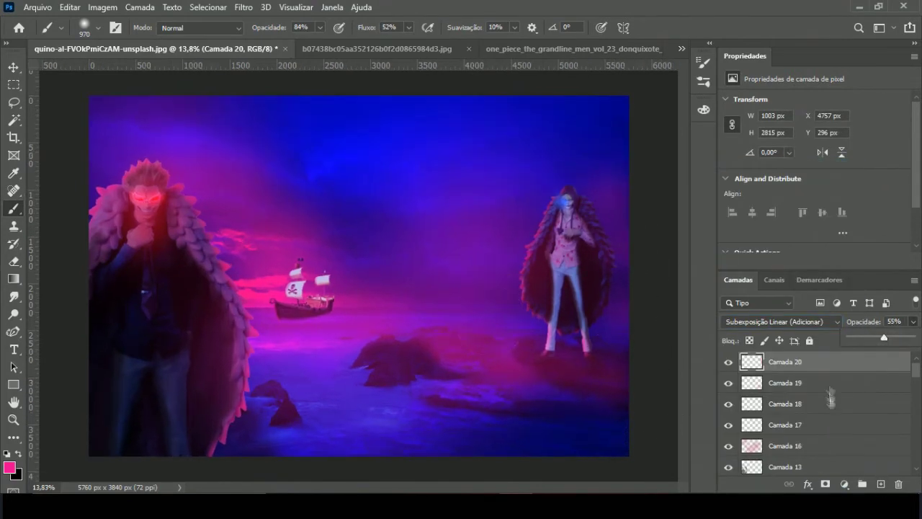
click(847, 484)
click(828, 370)
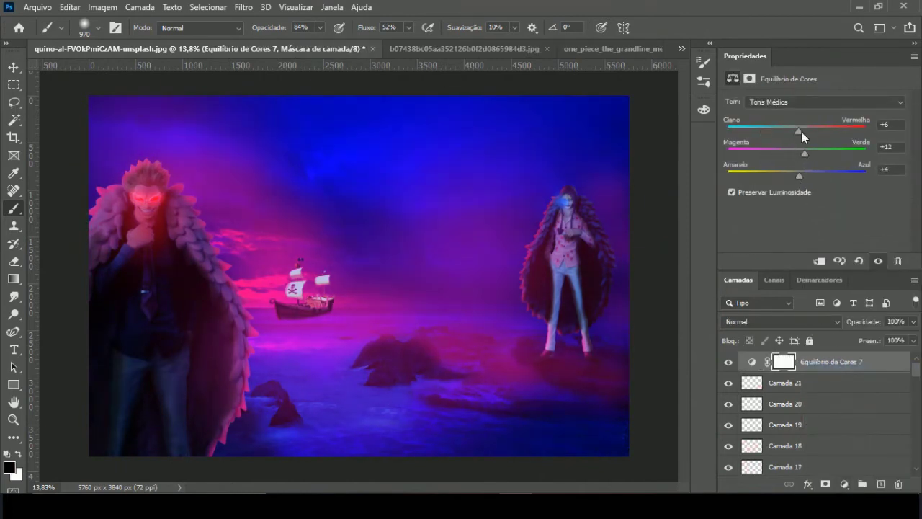
Add a darkening Curves layer and two Color Lookup layers using filmstock_50.3dl.
click(844, 484)
click(836, 314)
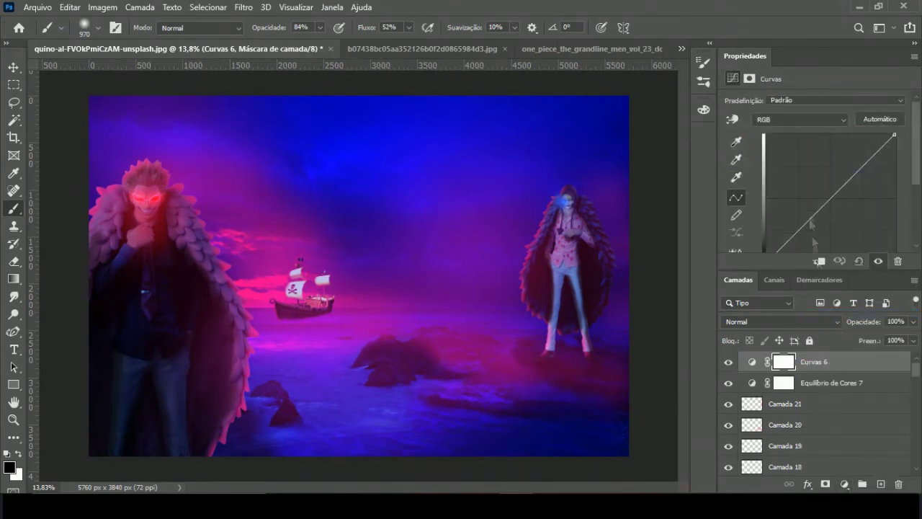
drag(826, 202, 826, 213)
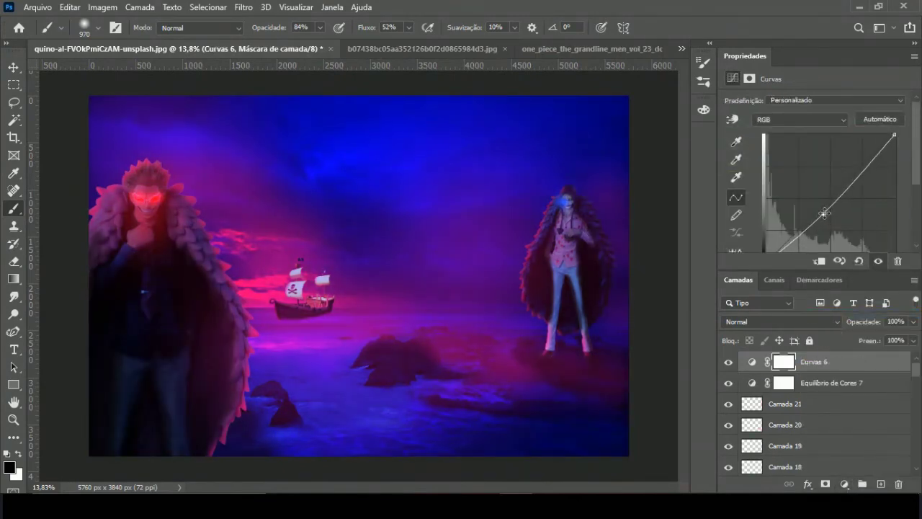
click(844, 484)
click(785, 410)
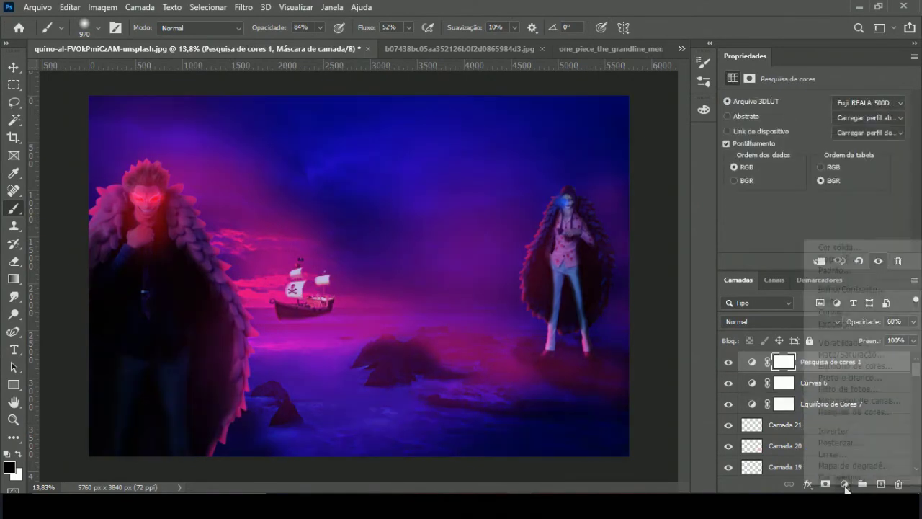
click(844, 484)
click(828, 410)
click(857, 232)
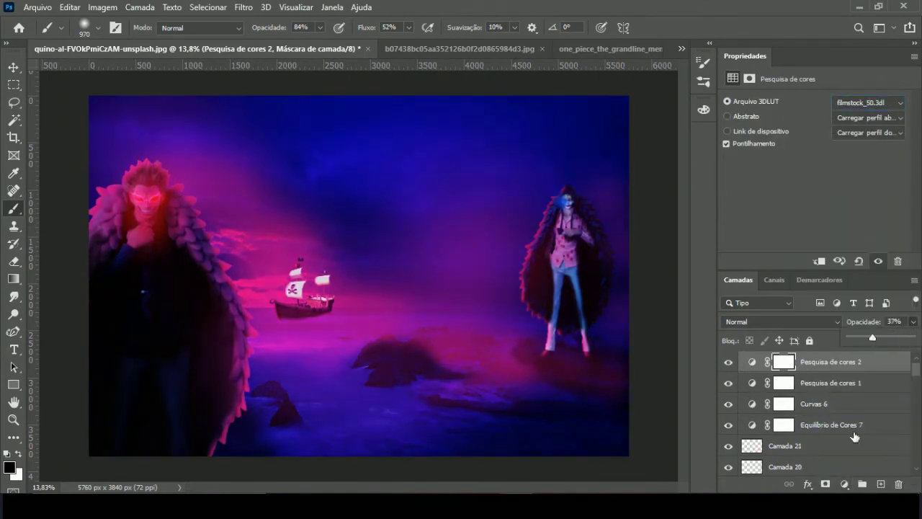
Lower Camada 12's opacity to 42%.
scroll(796, 432, down, 5)
scroll(798, 424, down, 3)
scroll(792, 411, up, 2)
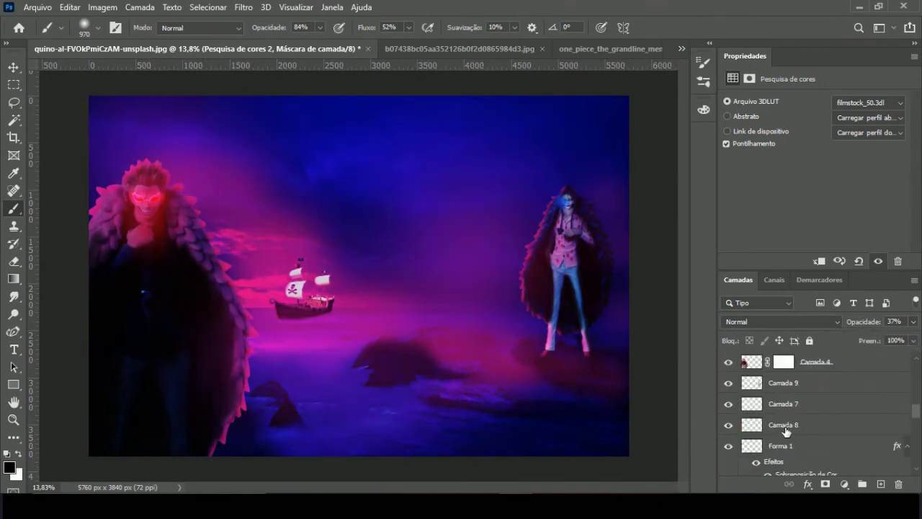
scroll(728, 366, up, 2)
click(793, 367)
drag(881, 336, 876, 337)
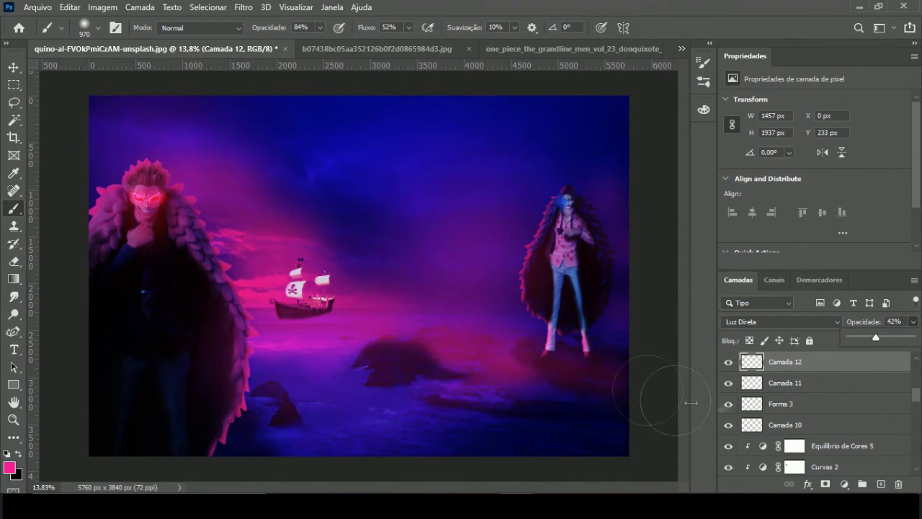
scroll(836, 374, up, 5)
click(244, 7)
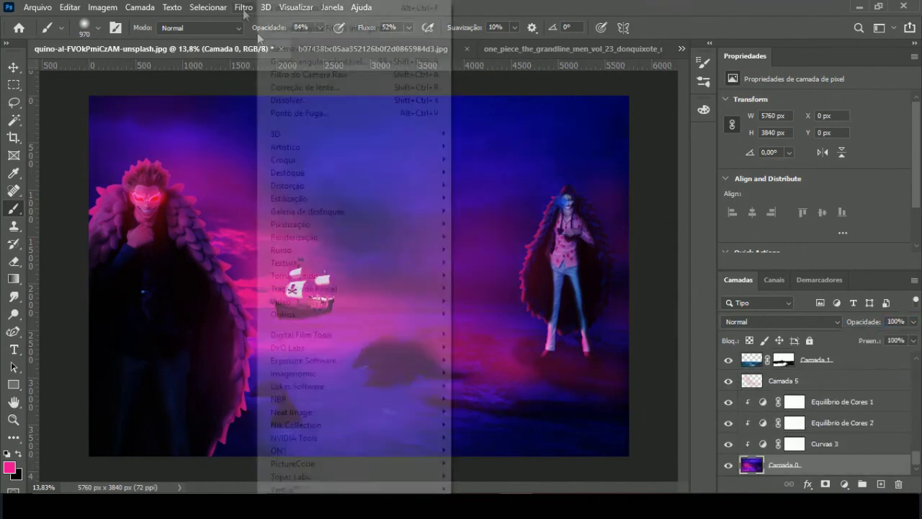
Start Lighting Effects on Camada 0, enlarging the light's area of influence and shifting it right.
click(459, 273)
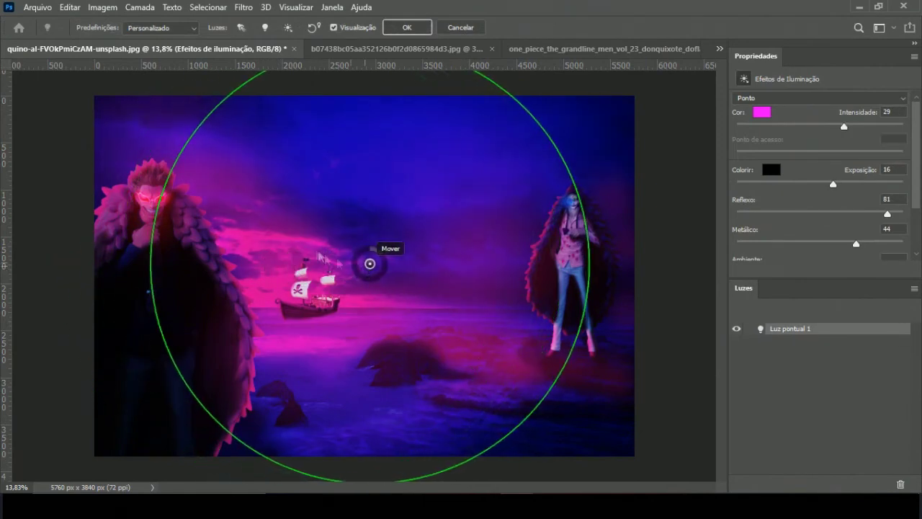
scroll(836, 229, down, 1)
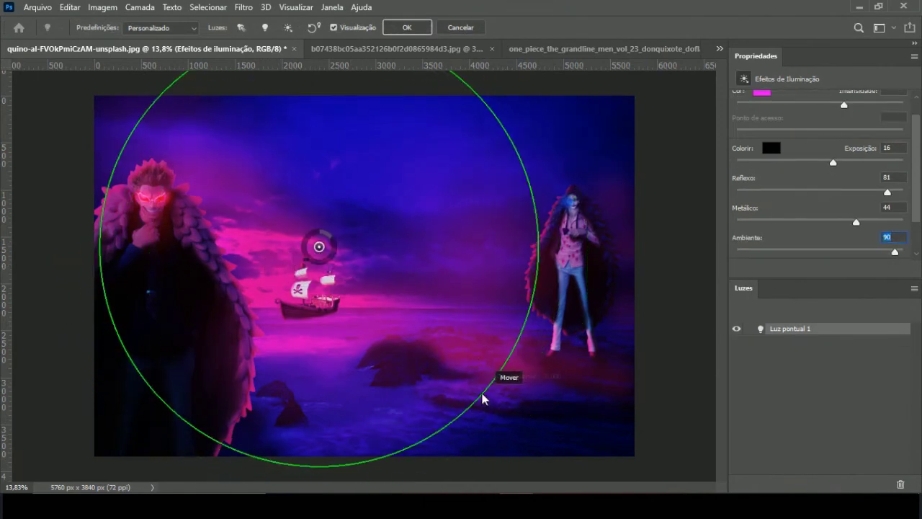
drag(486, 399, 566, 417)
drag(319, 246, 416, 262)
Make the light steel blue, move it toward the scene centre, and apply the effect.
click(761, 91)
drag(671, 364, 671, 381)
click(627, 399)
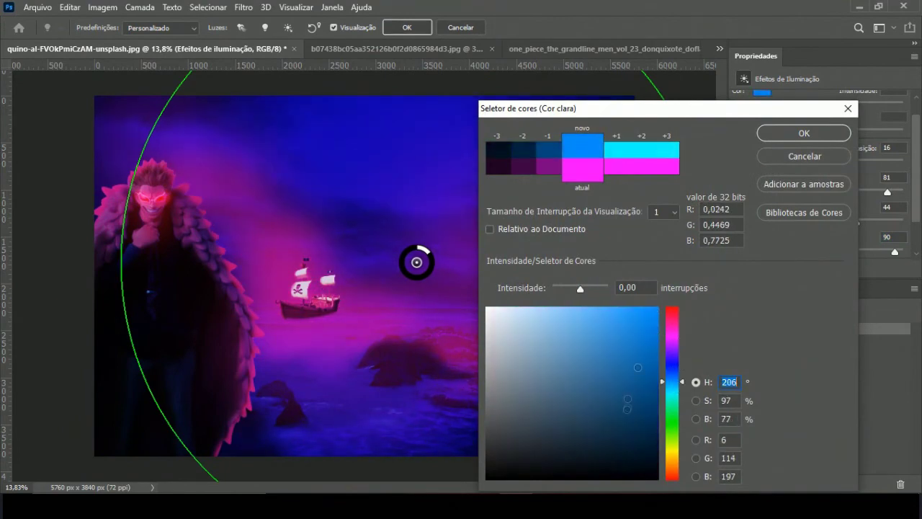
click(769, 133)
drag(416, 263, 344, 216)
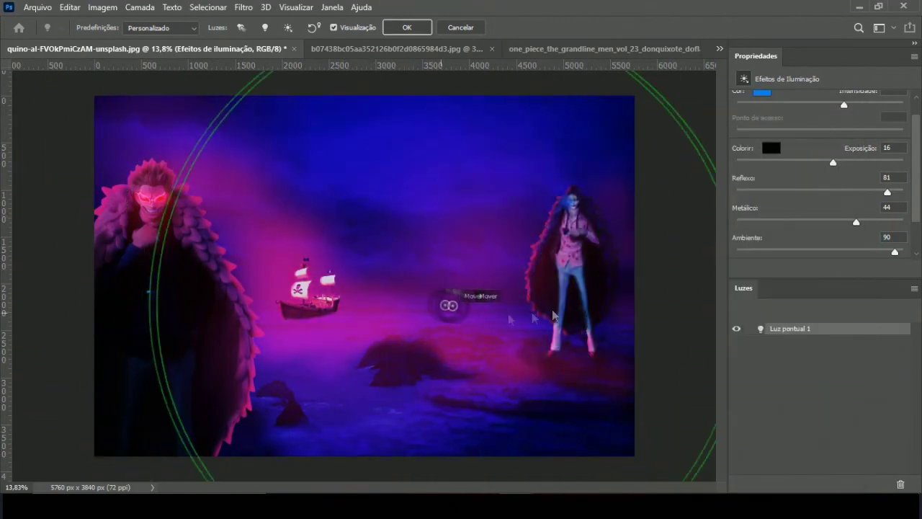
click(472, 29)
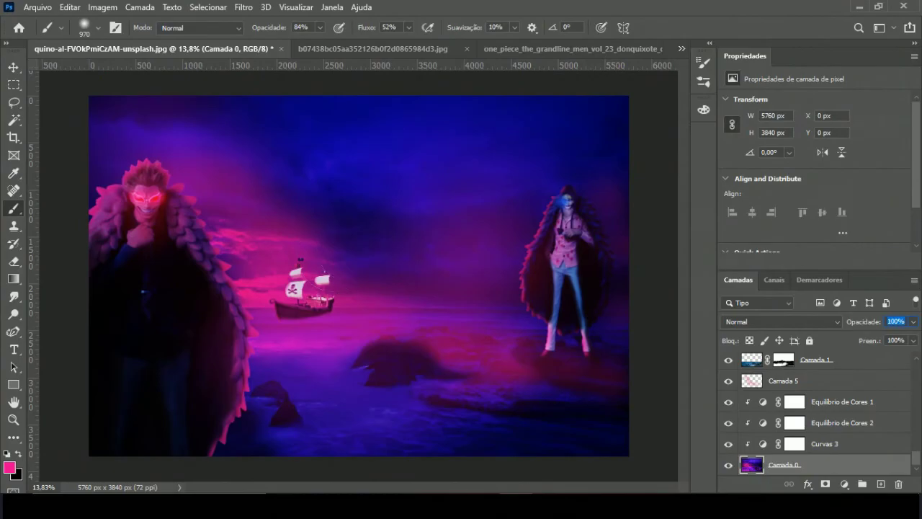